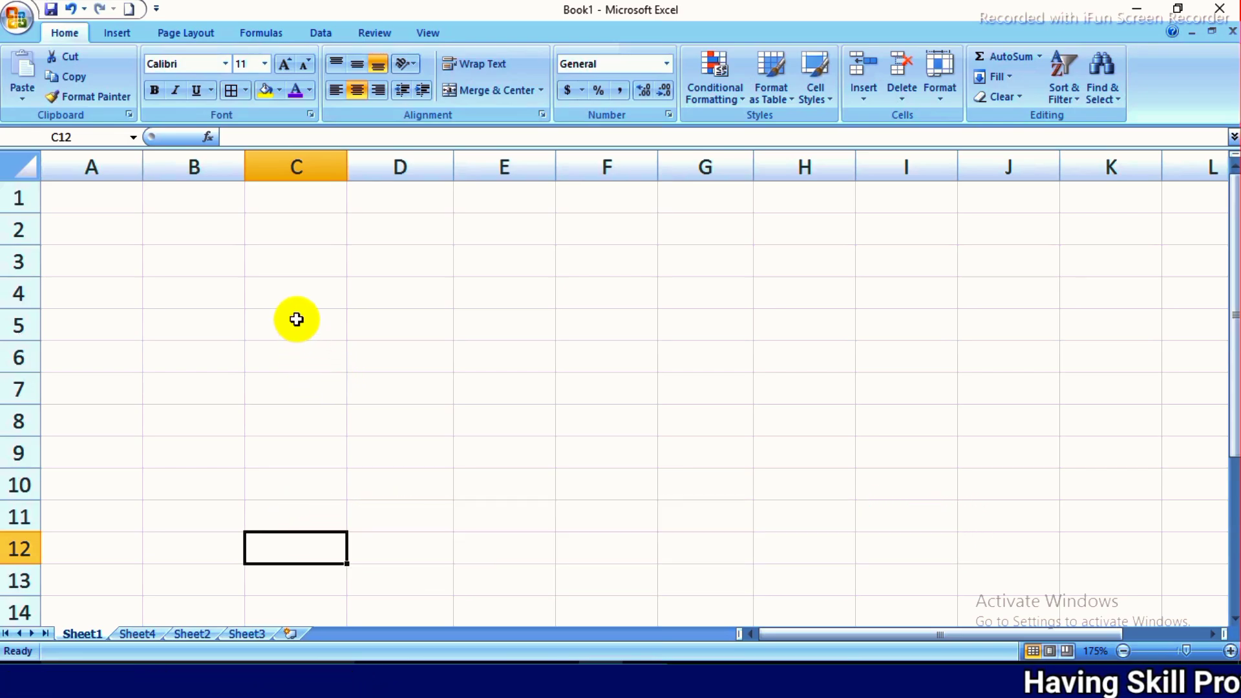
left_click(276, 284)
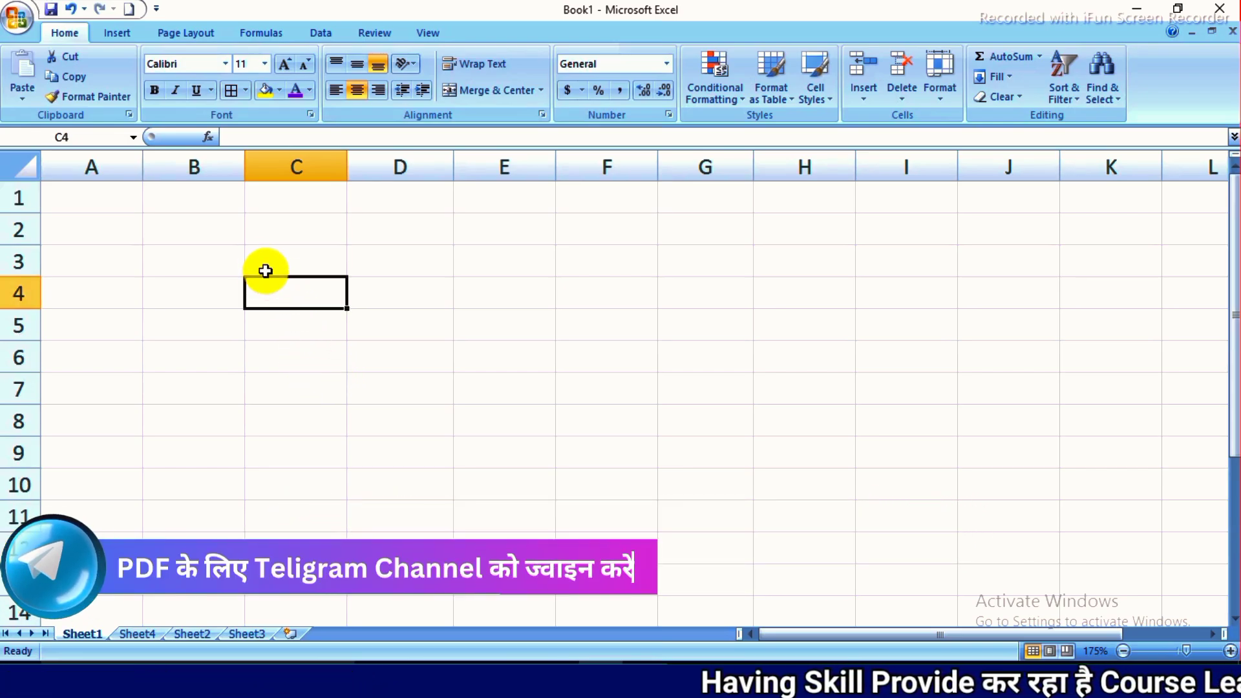
left_click(218, 231)
left_click_drag(218, 231, 300, 277)
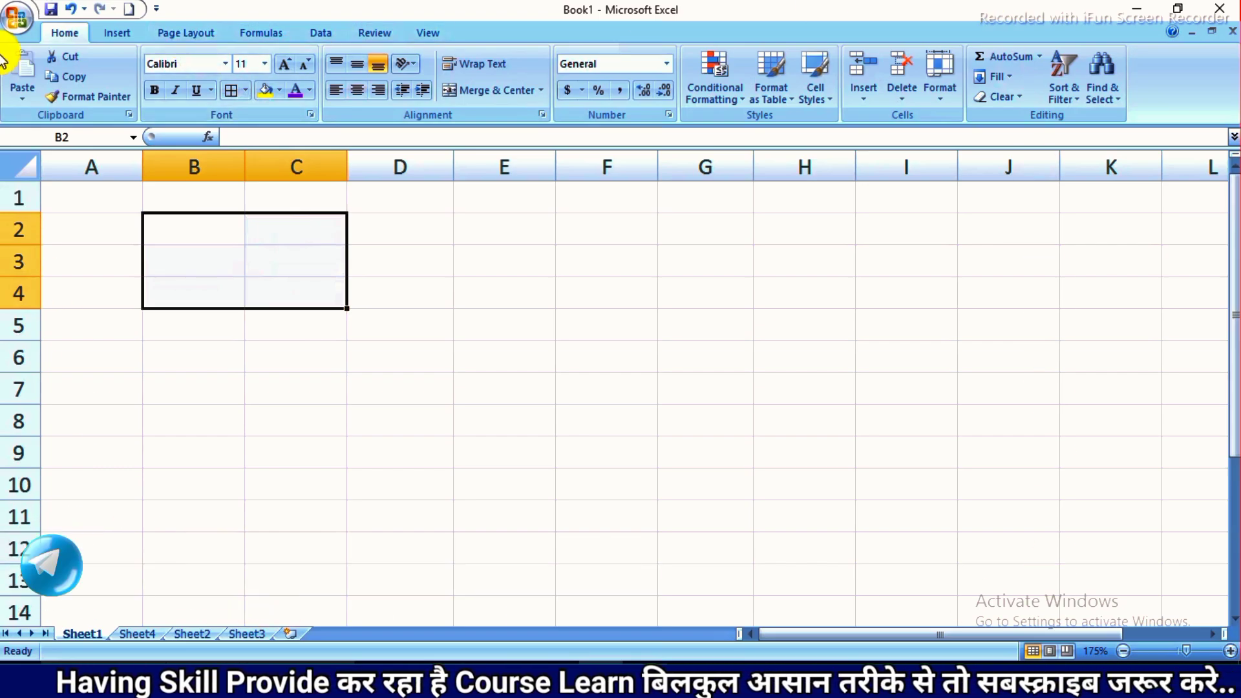
left_click(14, 25)
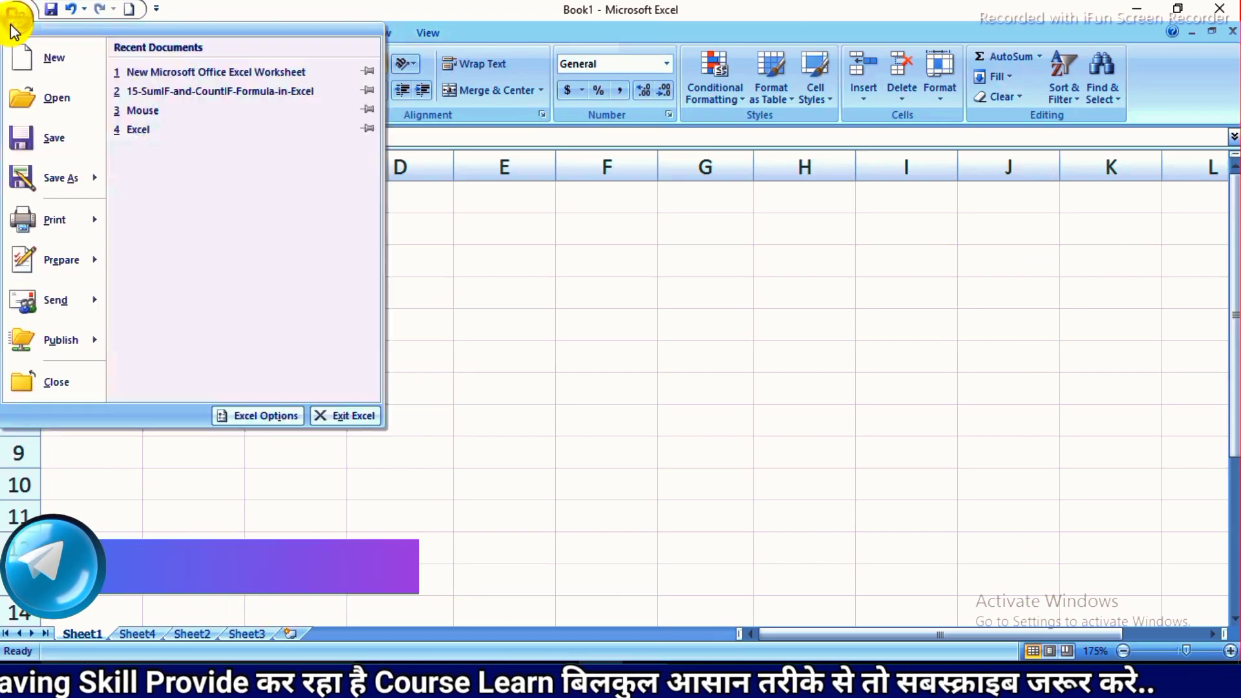
left_click(484, 297)
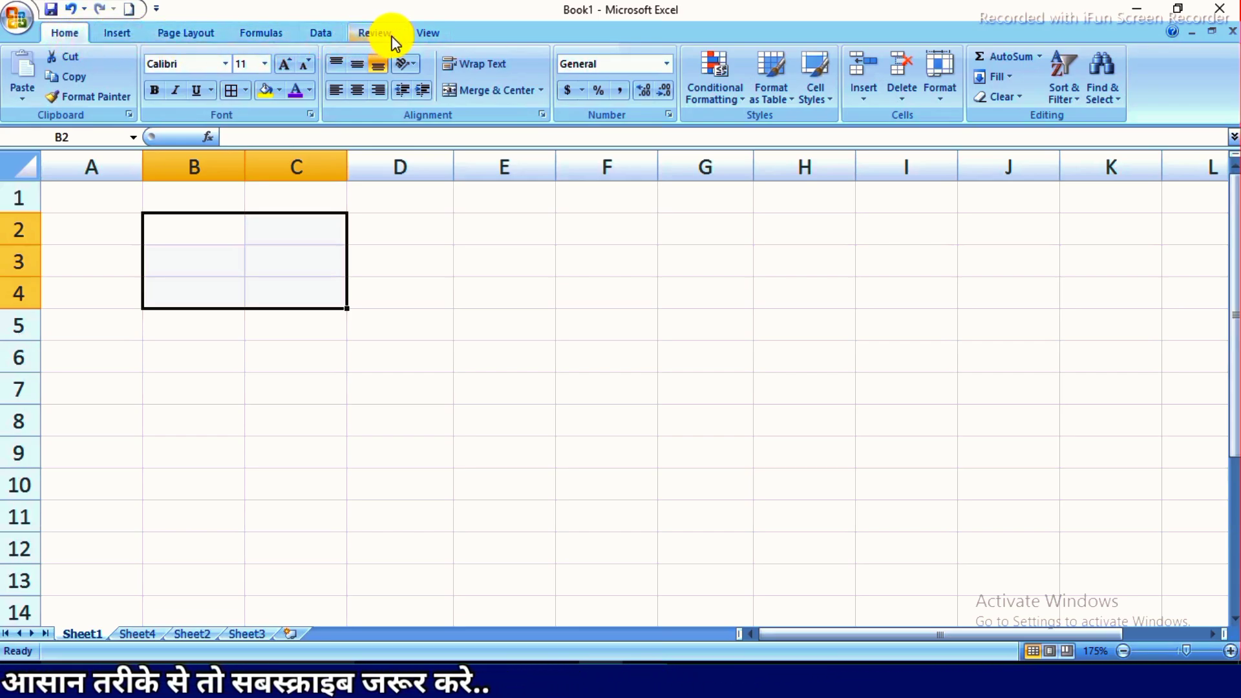
key("Tab")
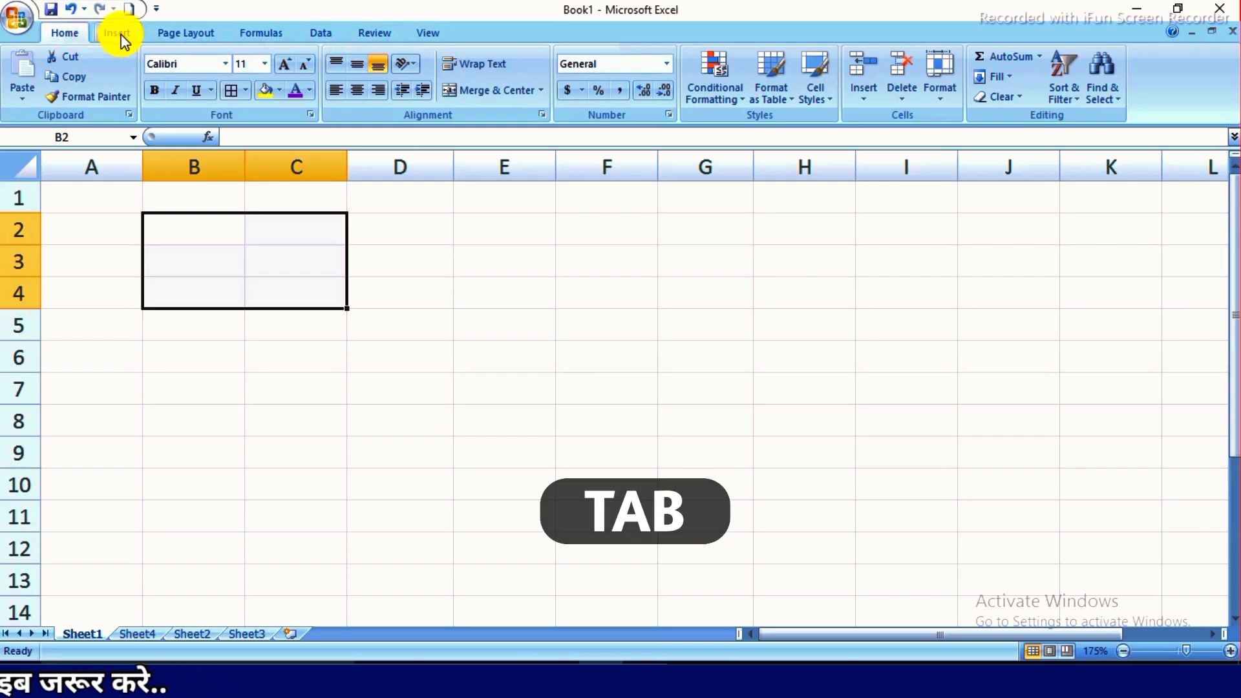
- Minimize the ribbon and restore it to full view
left_click(322, 33)
double_click(321, 33)
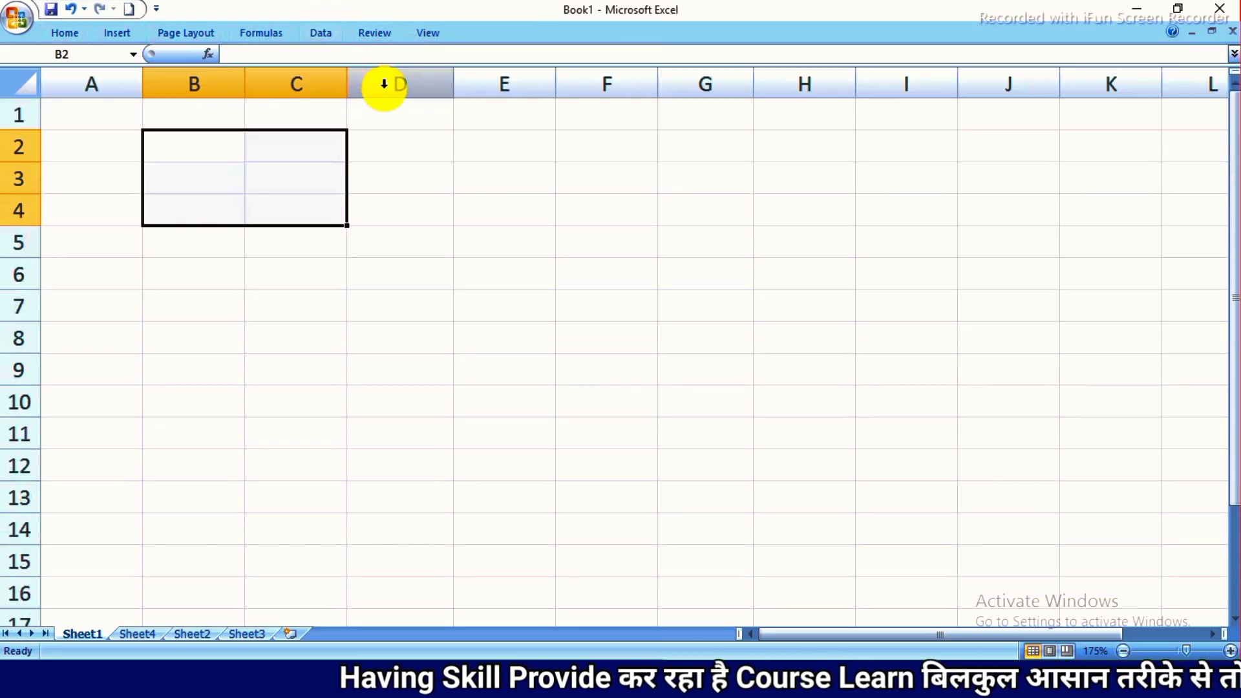
left_click(401, 145)
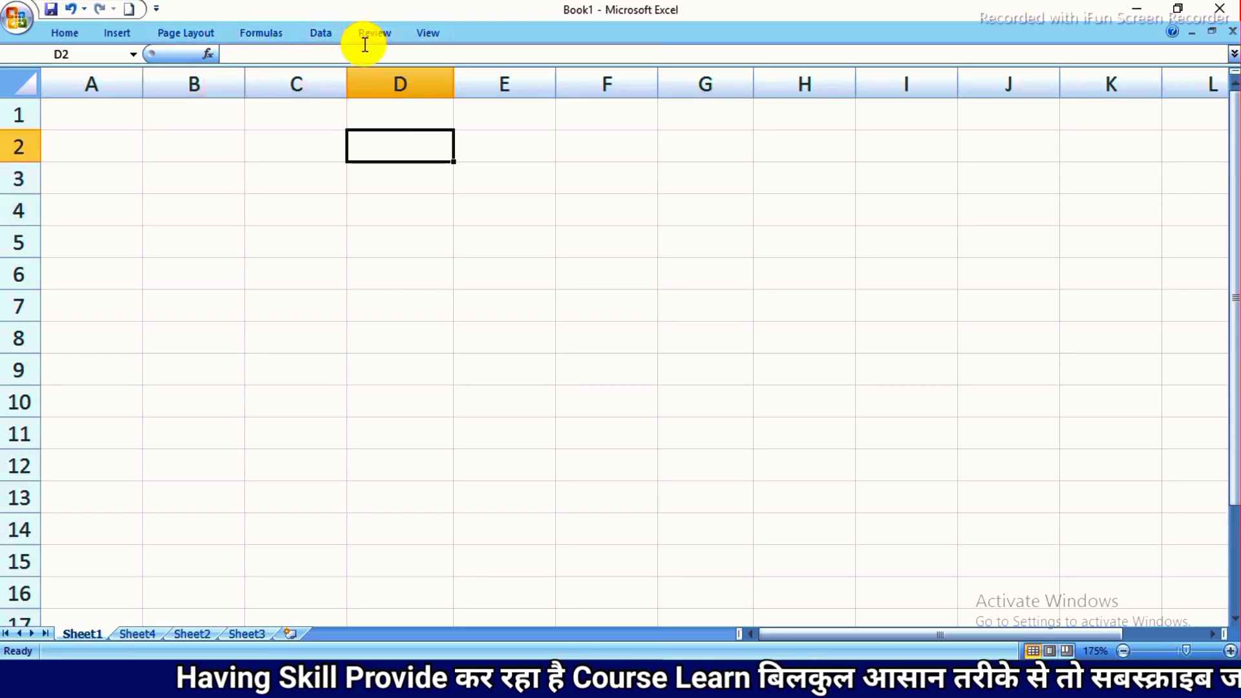
double_click(326, 33)
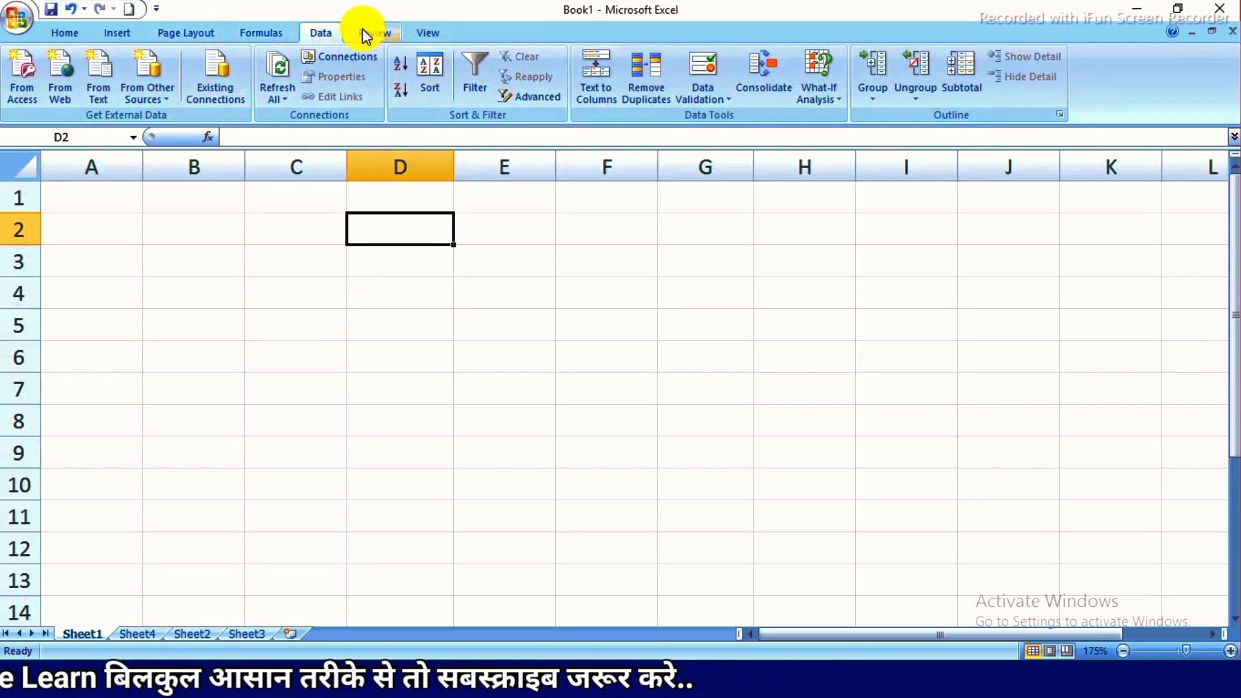
- On Sheet4, cut the Rate column in C2:C9 and paste it starting at G2
left_click(65, 34)
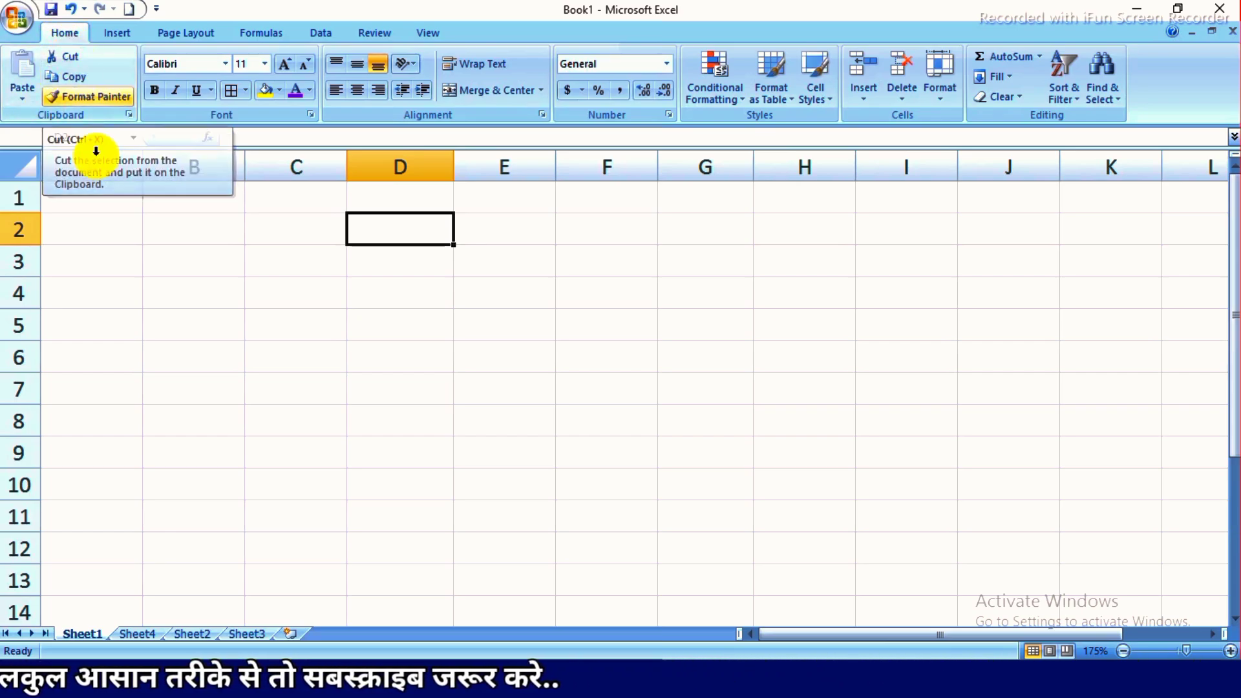
left_click(124, 637)
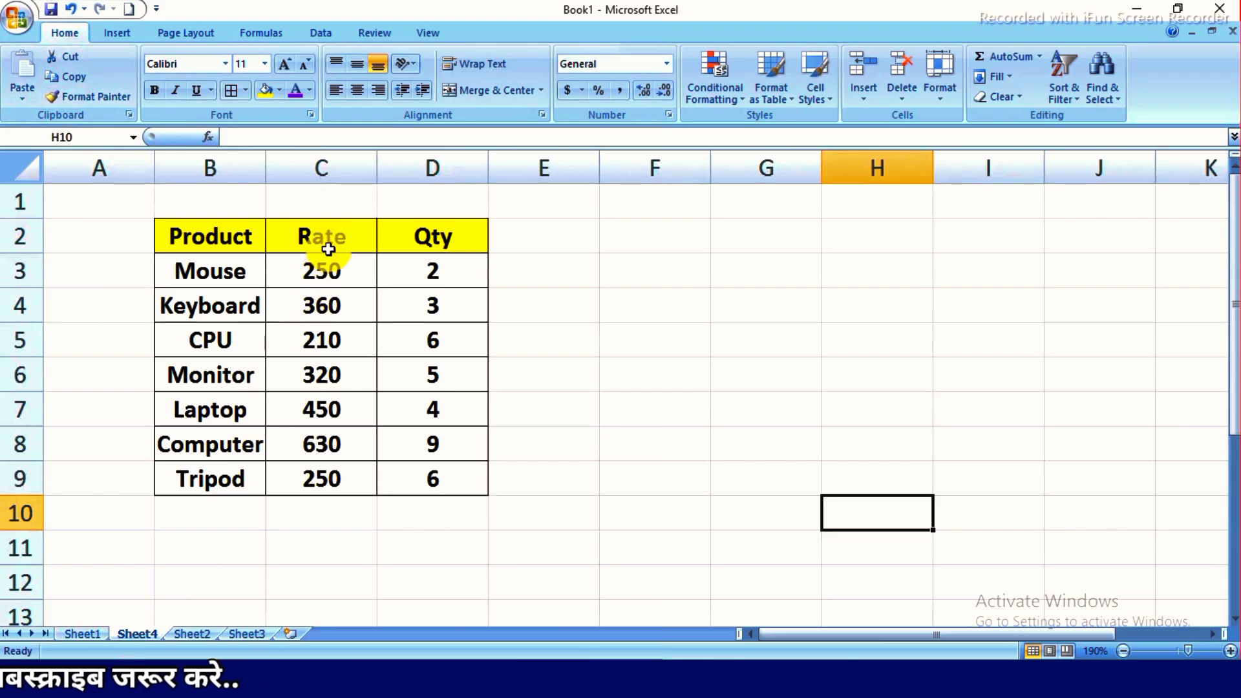
left_click_drag(323, 237, 322, 477)
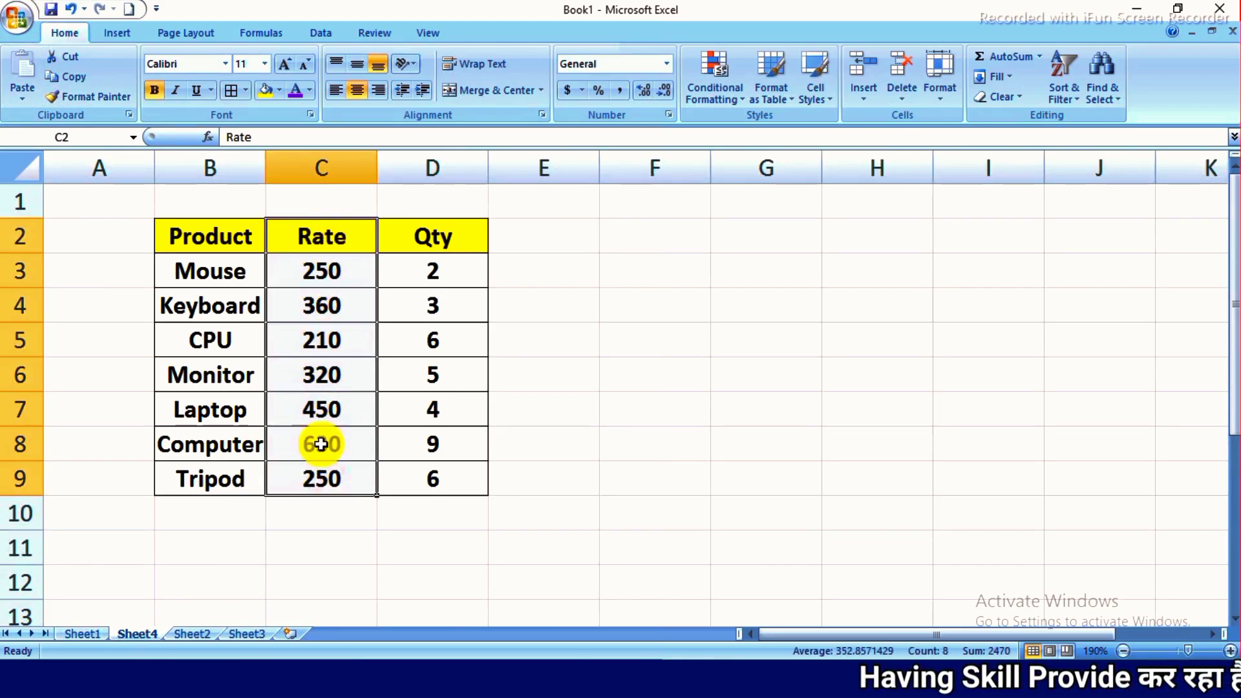
left_click(66, 73)
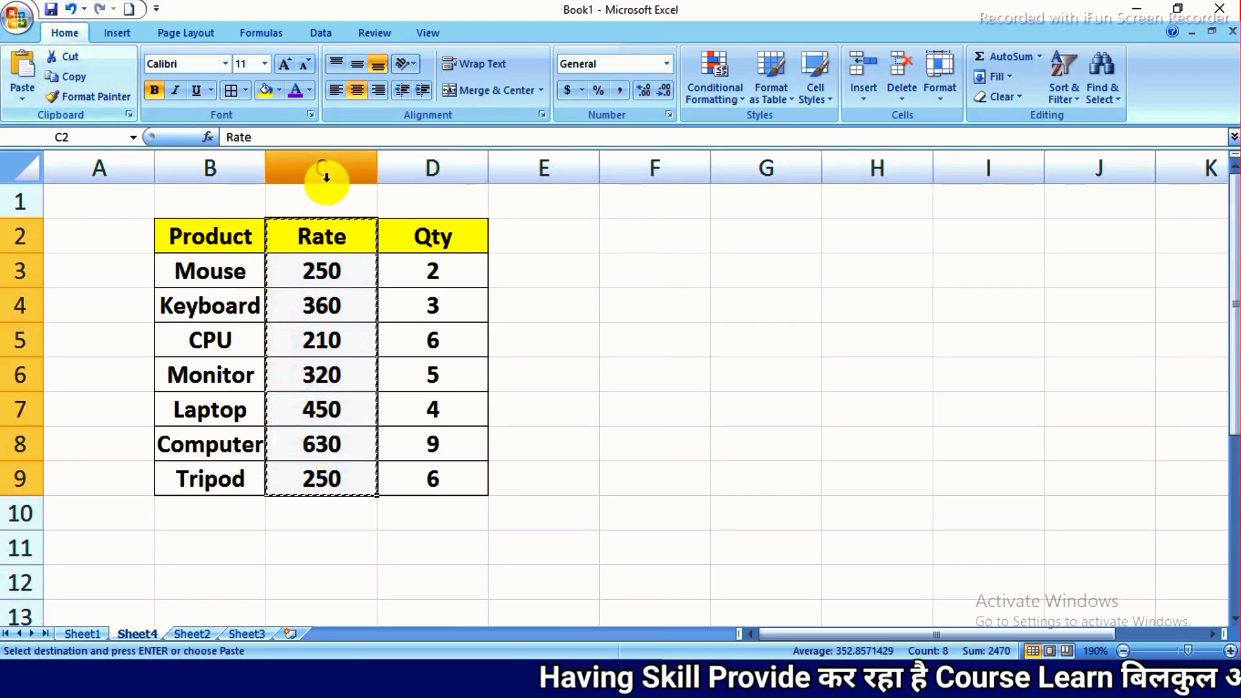
left_click(780, 236)
left_click(21, 73)
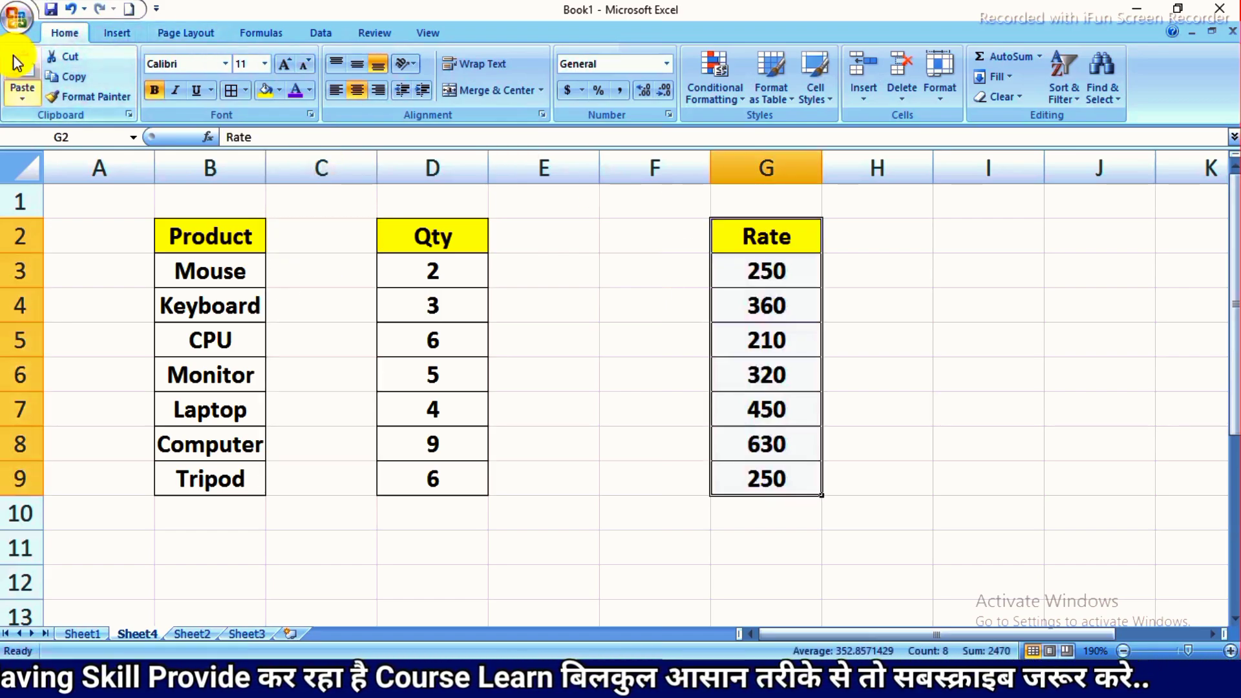
left_click_drag(330, 235, 325, 479)
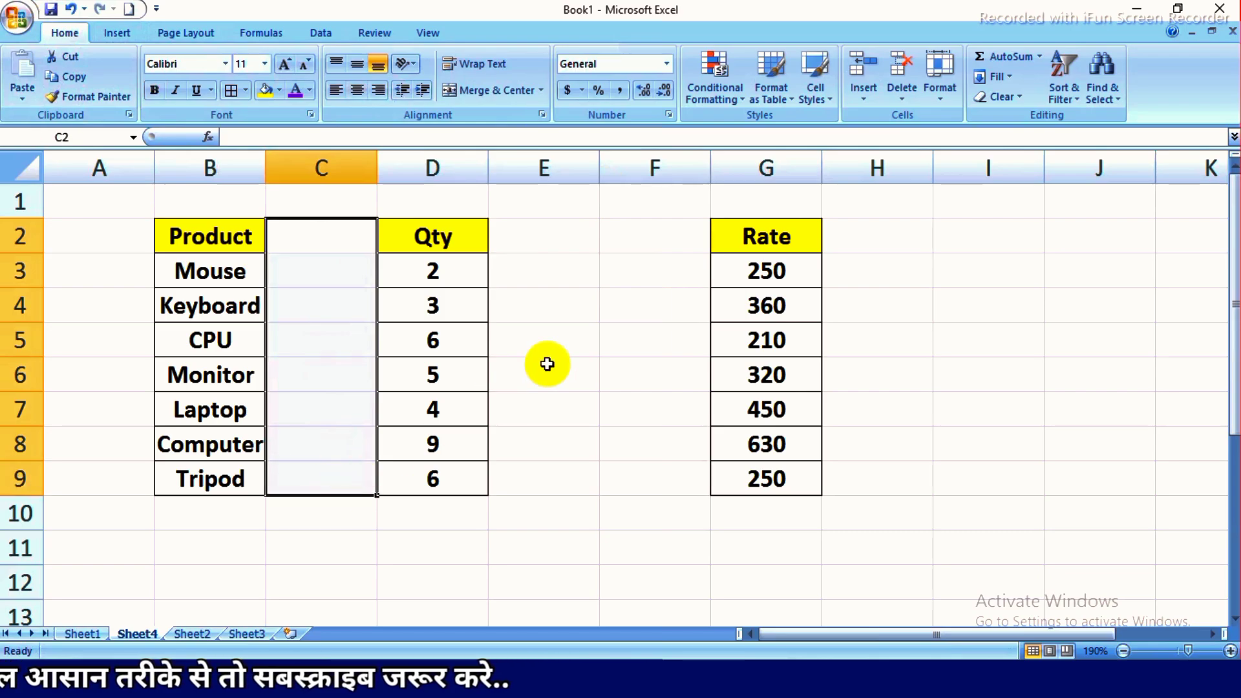
left_click_drag(756, 240, 726, 479)
left_click_drag(327, 232, 326, 479)
left_click_drag(748, 246, 754, 482)
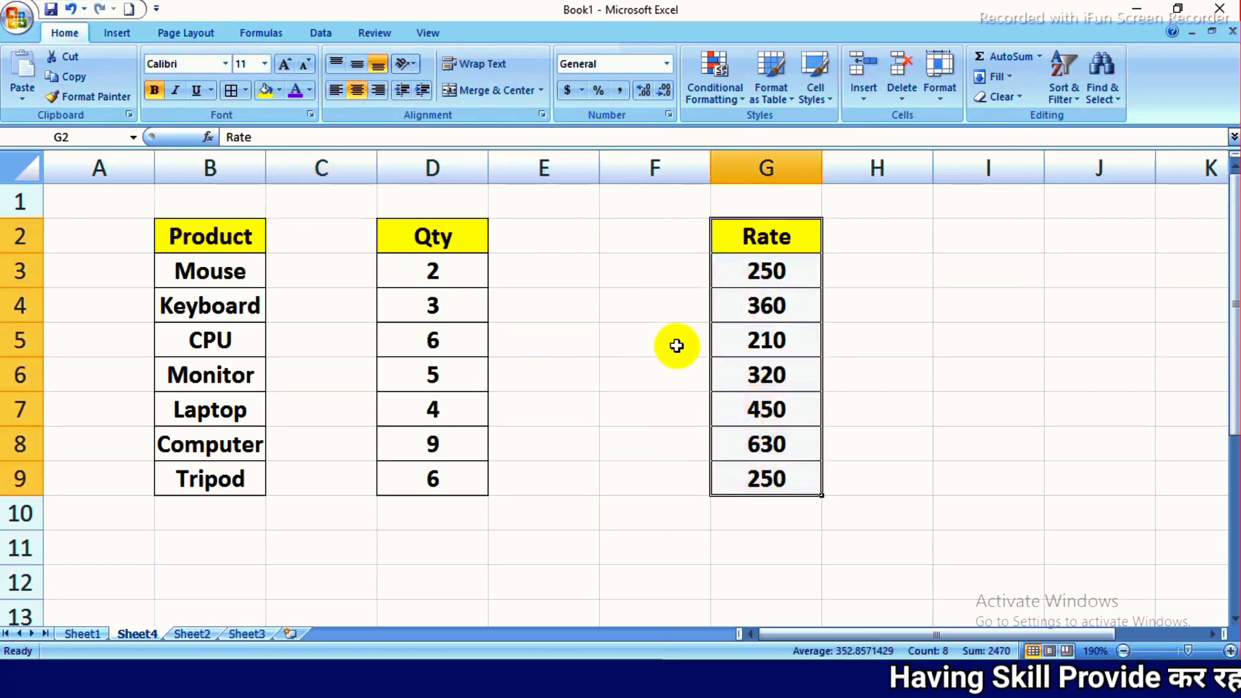
left_click(328, 232)
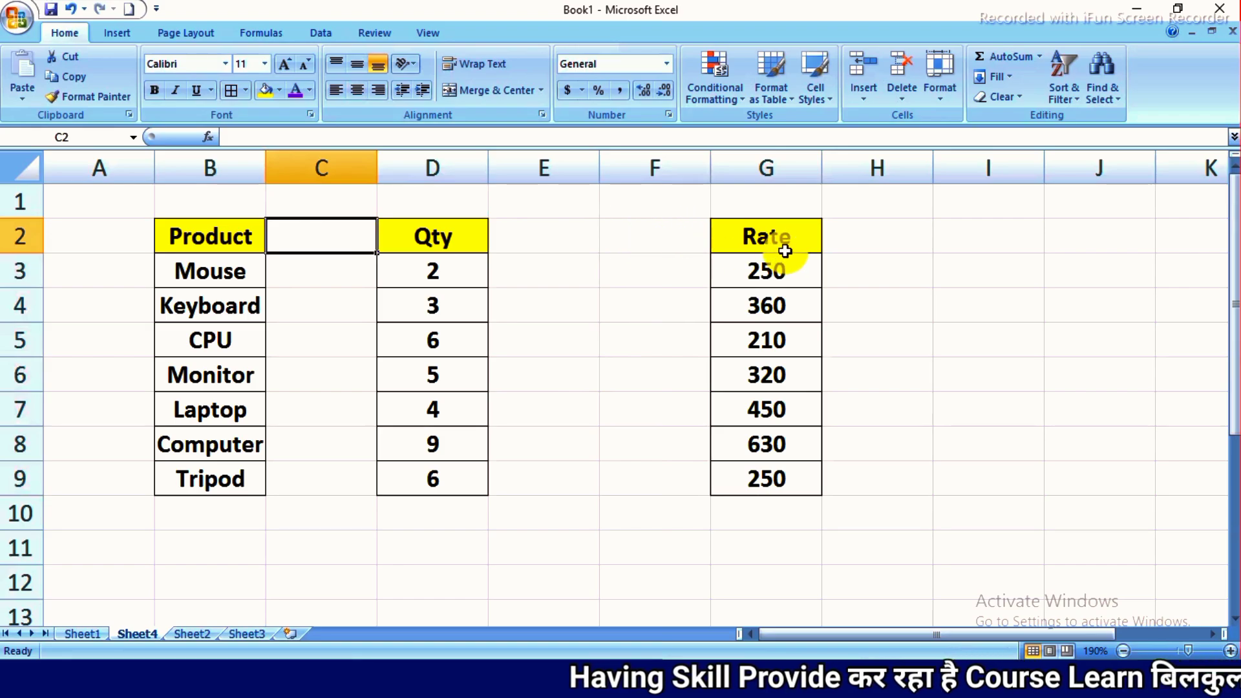
left_click_drag(785, 251, 784, 477)
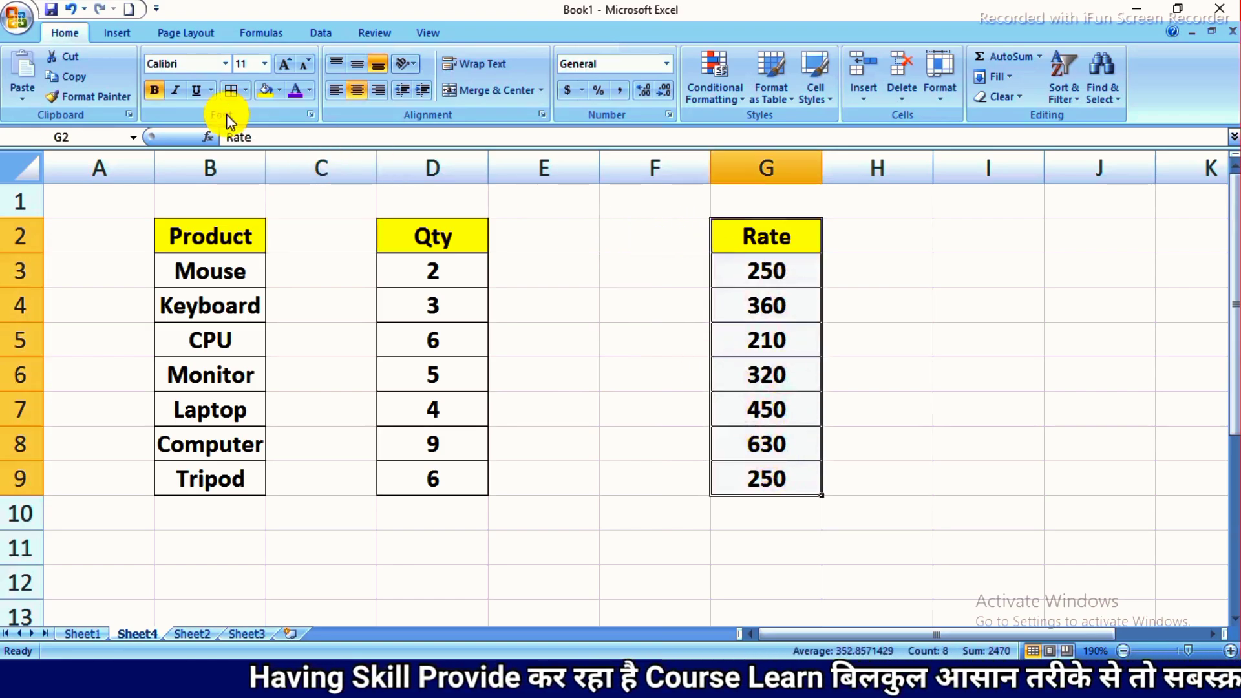
key("ctrl+x")
- Copy the Qty column in D2:D9 and paste the duplicate starting at I2
left_click_drag(402, 247, 410, 472)
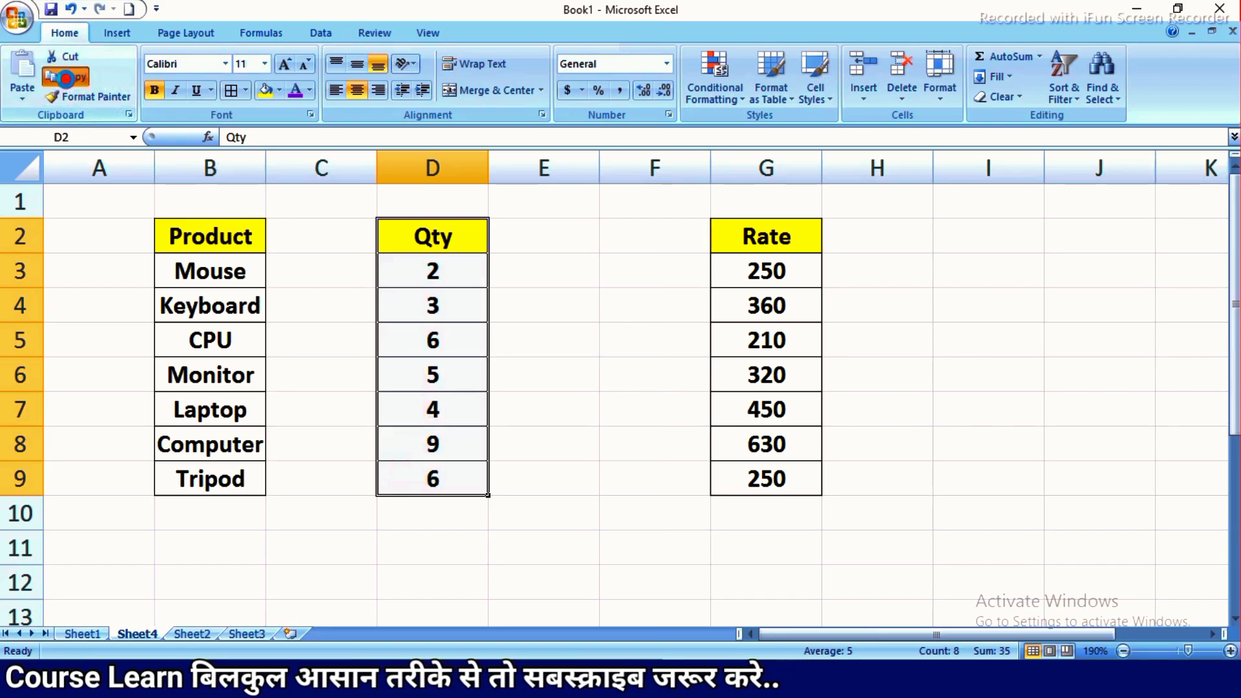
left_click(65, 79)
left_click(984, 235)
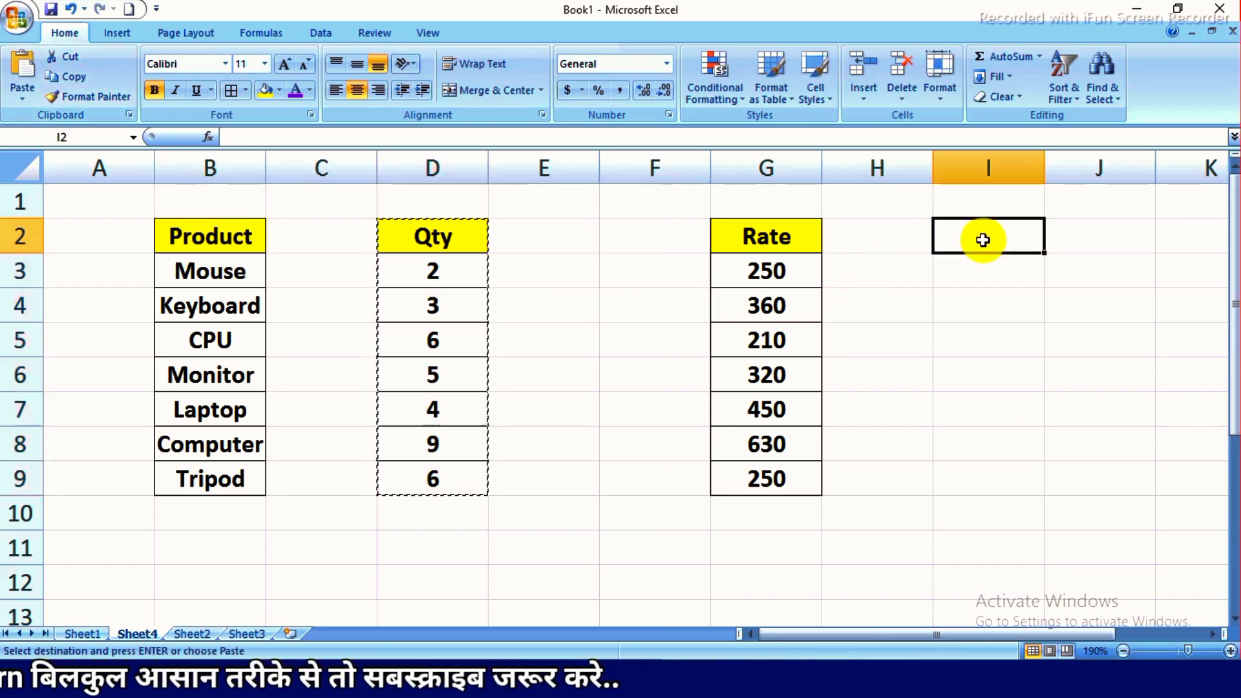
left_click(29, 55)
left_click(412, 243)
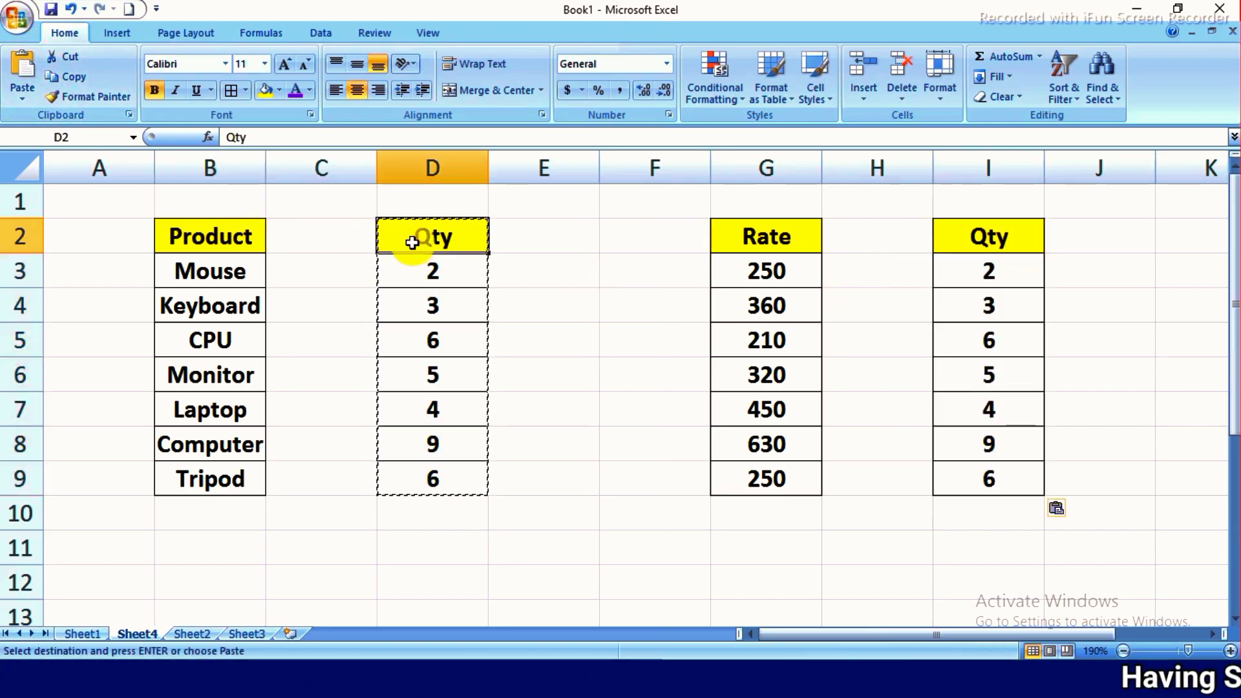
left_click_drag(413, 242, 433, 478)
left_click_drag(976, 236, 983, 485)
- Cut the Rate column in G2:G9 and paste it back between Product and Qty, starting at C2
left_click_drag(764, 225, 760, 481)
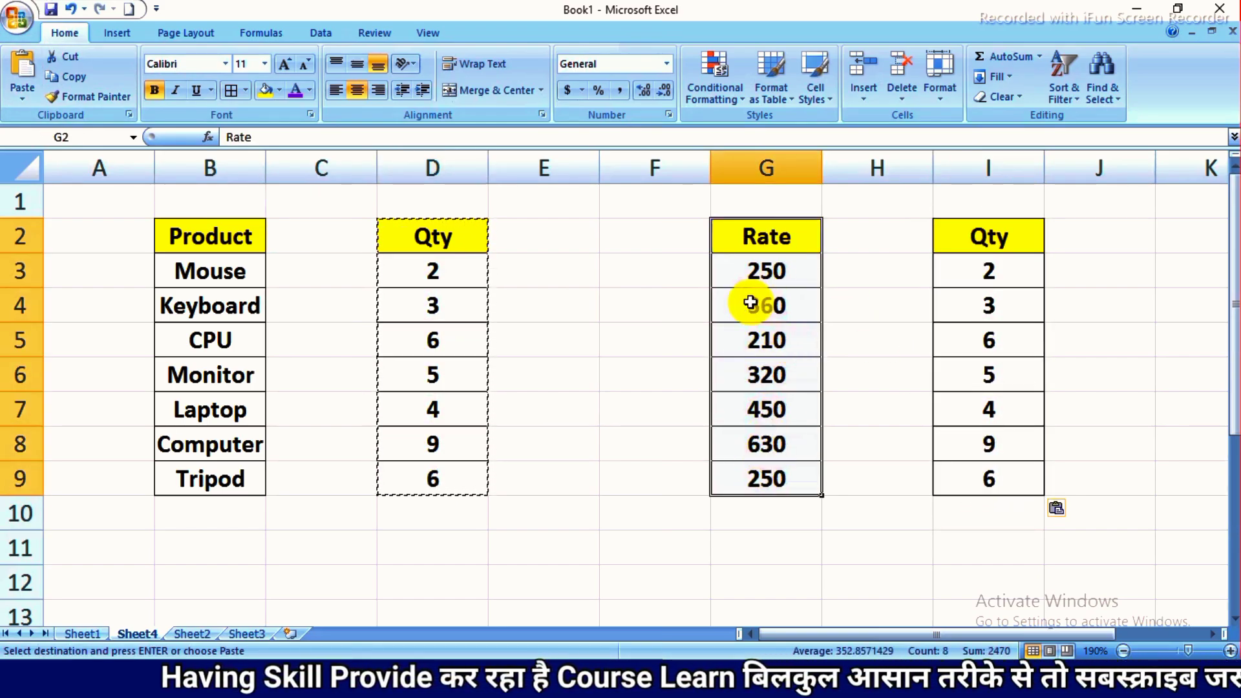
left_click(81, 77)
left_click(311, 248)
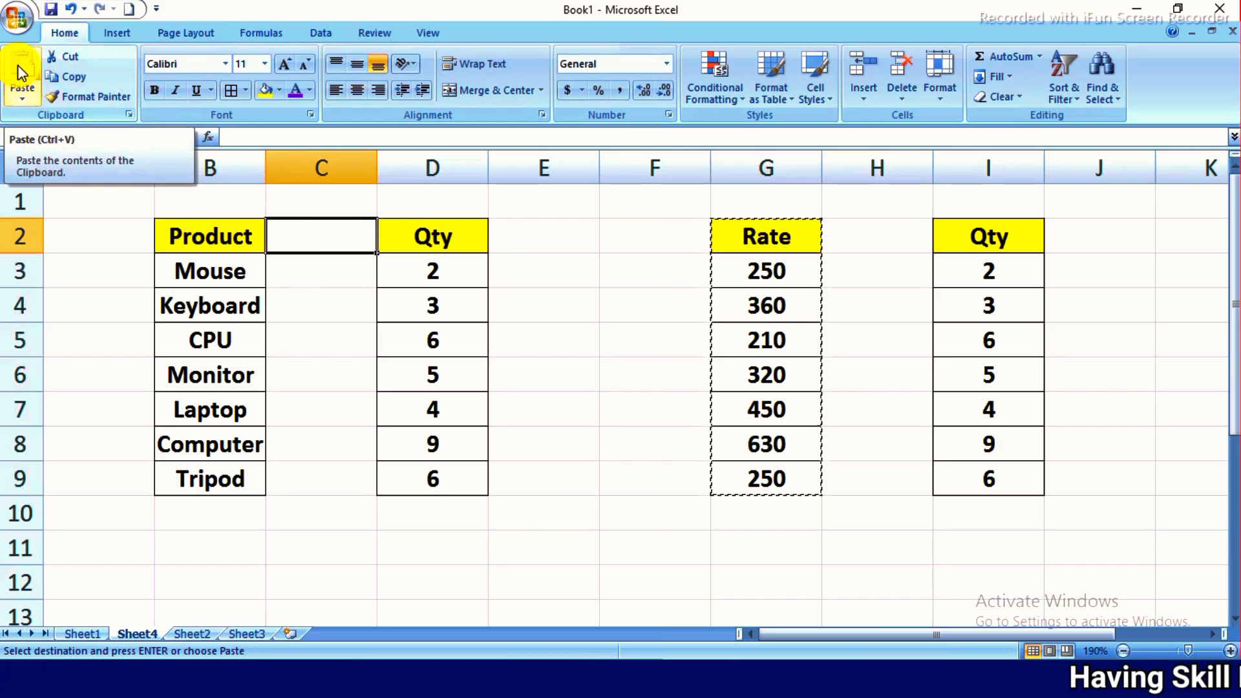
key("ctrl+v")
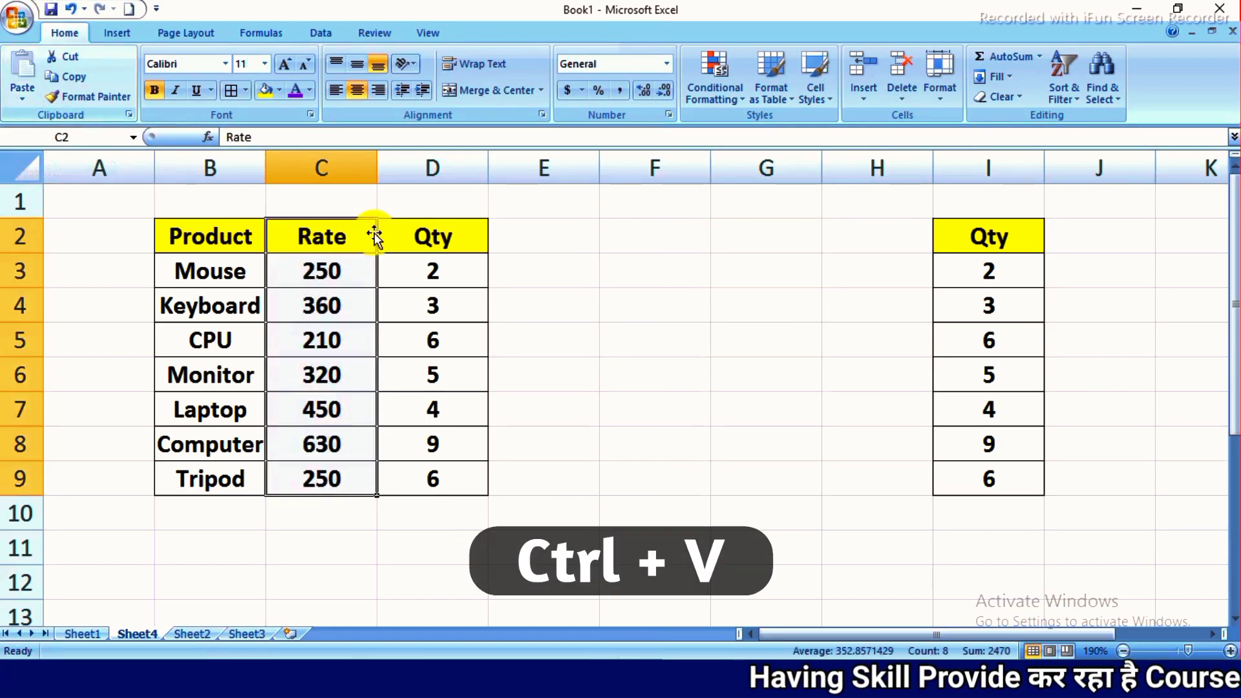
left_click_drag(318, 236, 314, 477)
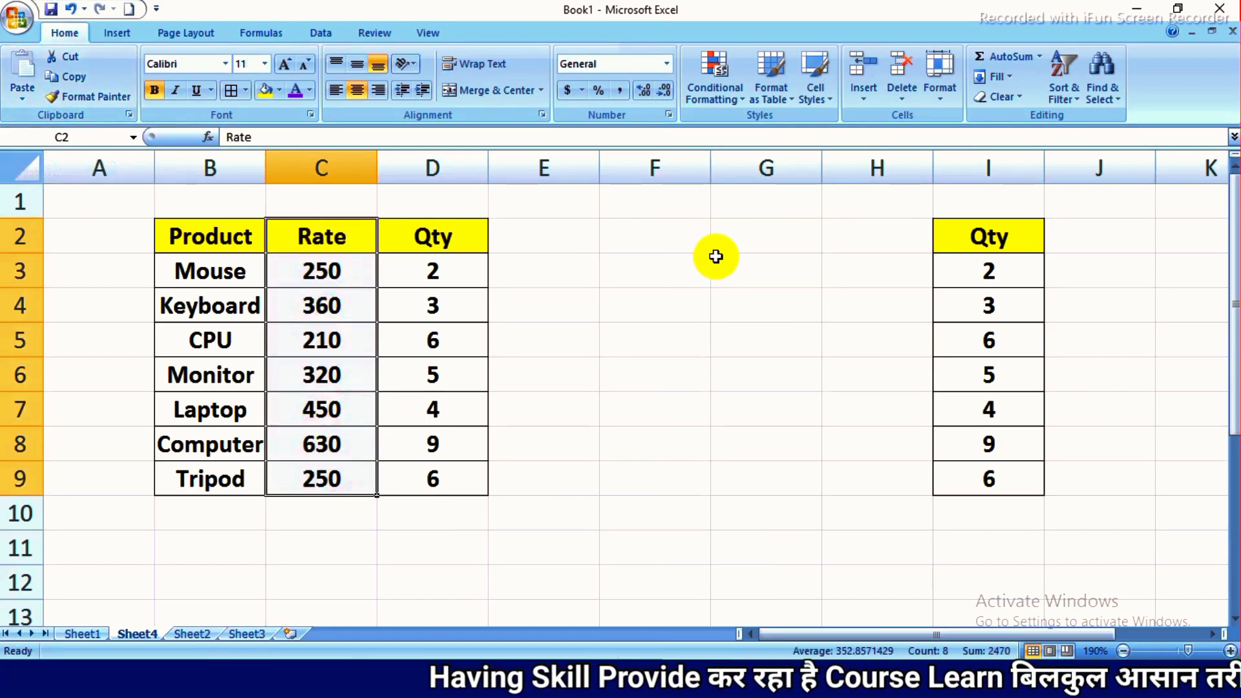
left_click_drag(715, 256, 717, 343)
left_click_drag(328, 229, 324, 482)
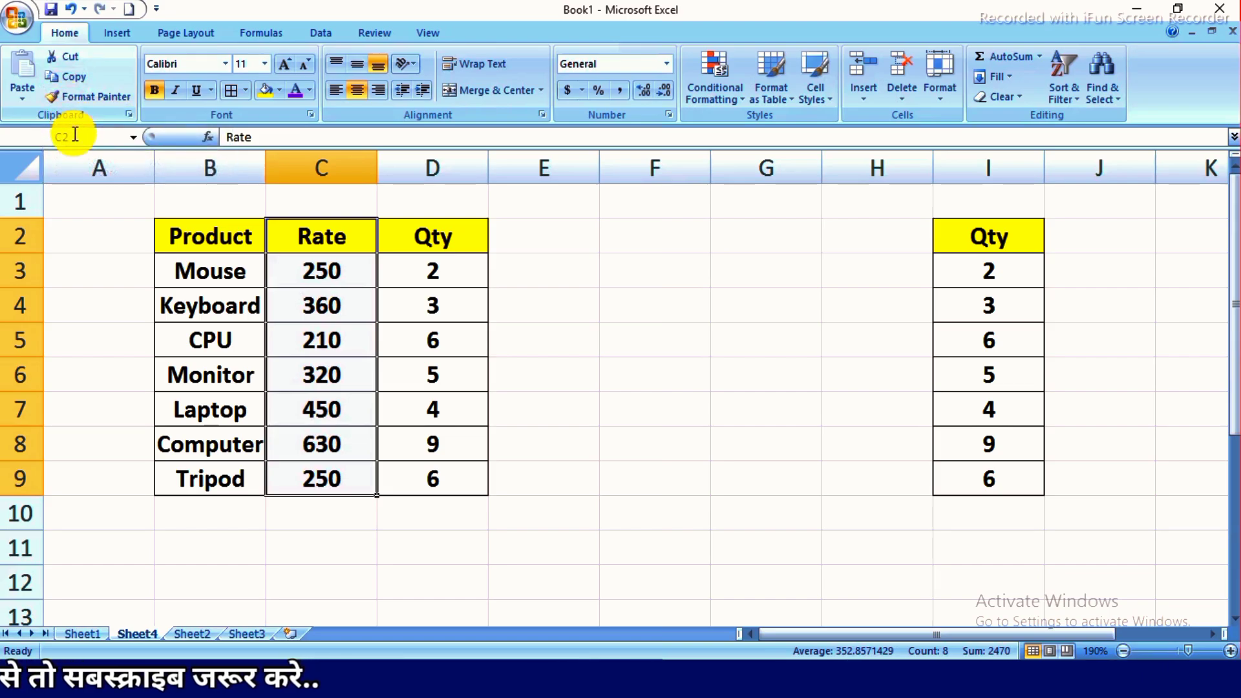
key("ctrl+c")
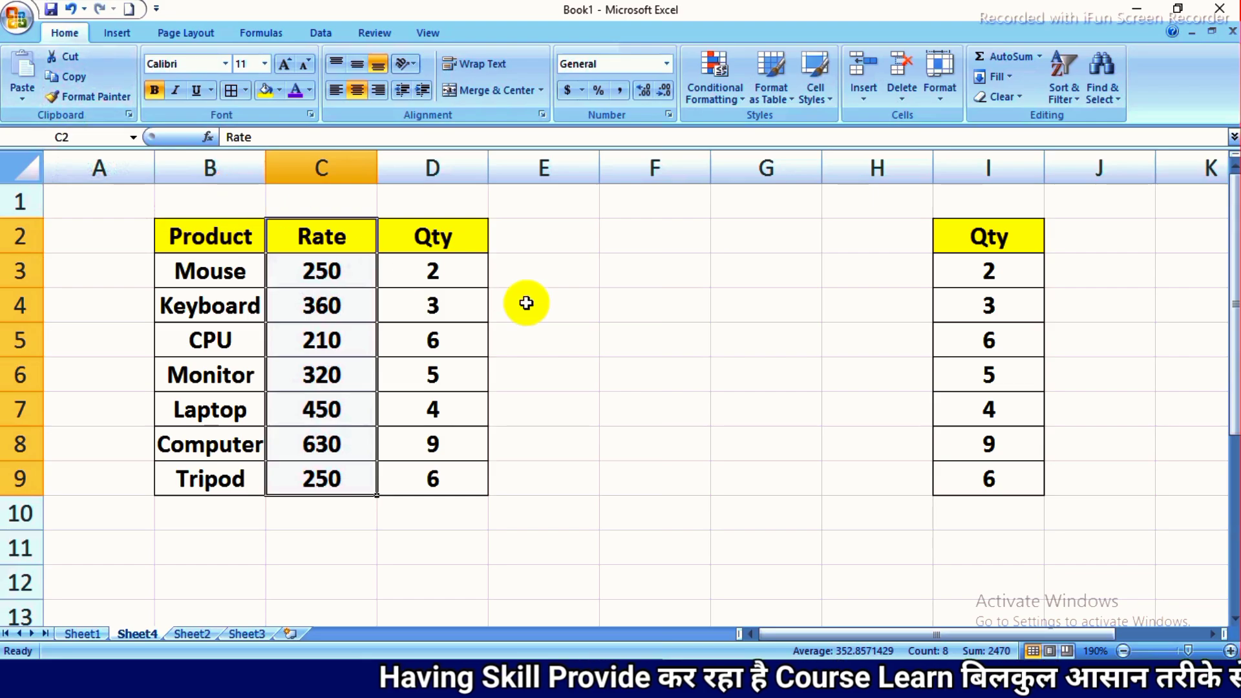
left_click(555, 295)
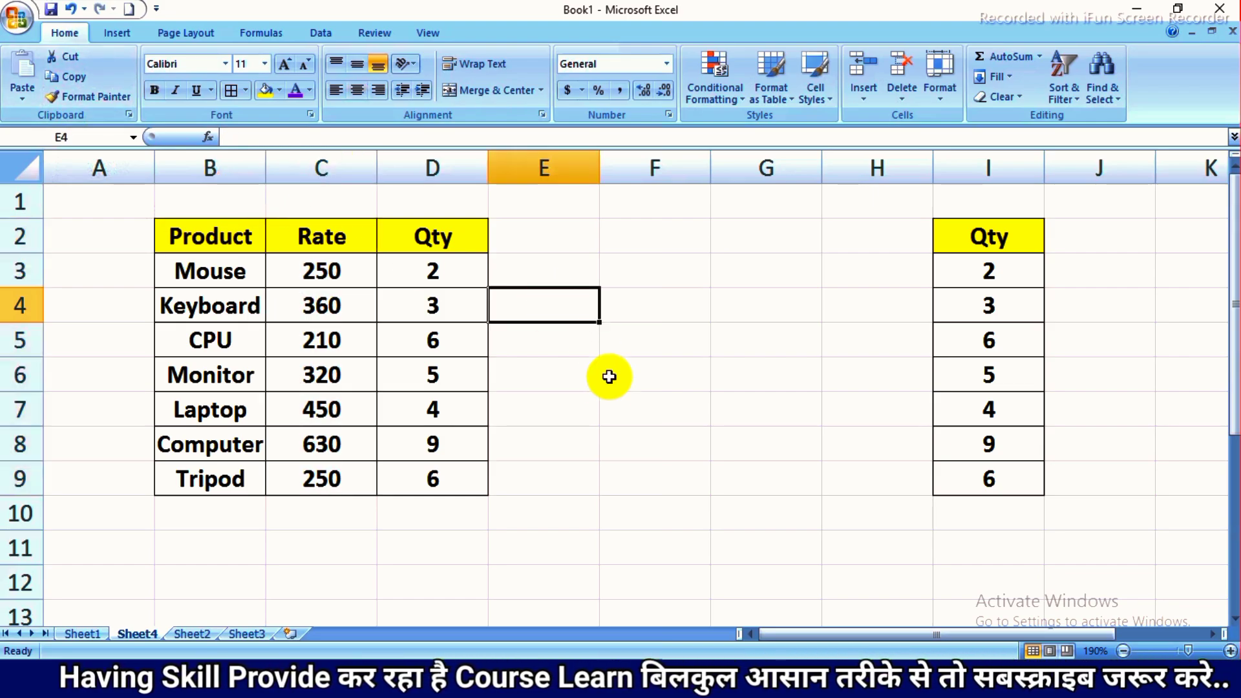
- On Sheet2, enter Keyboard in cell H4 and Mouse in cell H10
left_click(194, 634)
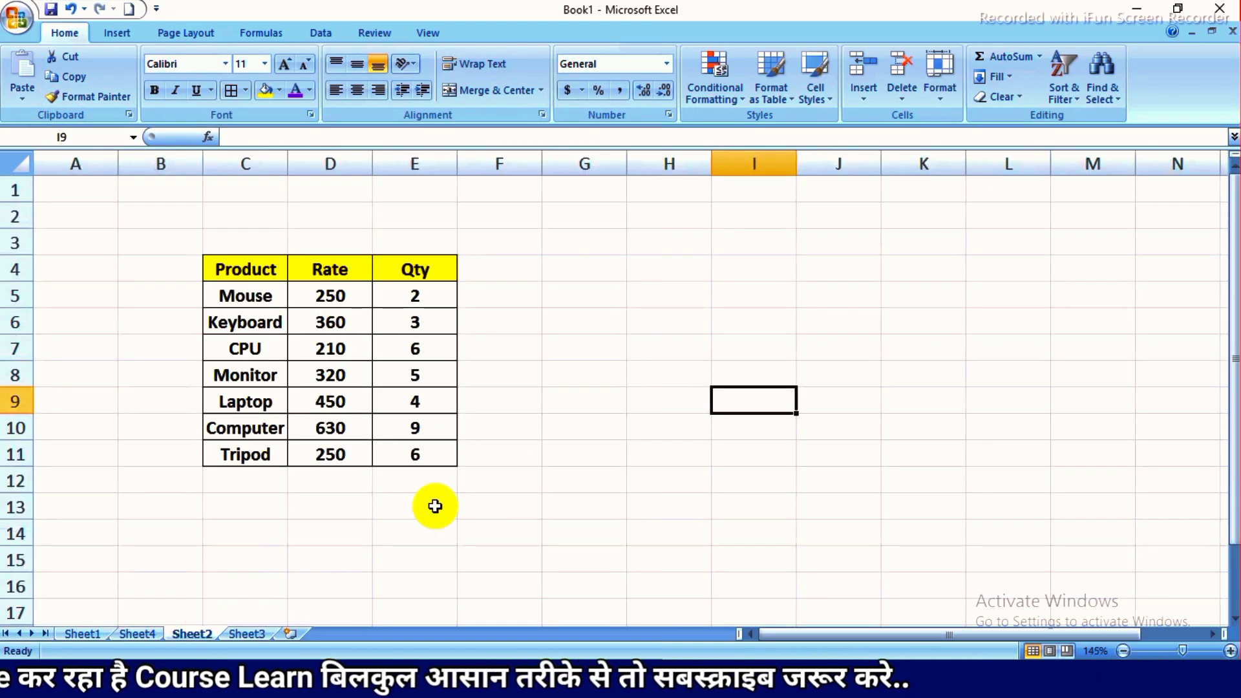
left_click(702, 267)
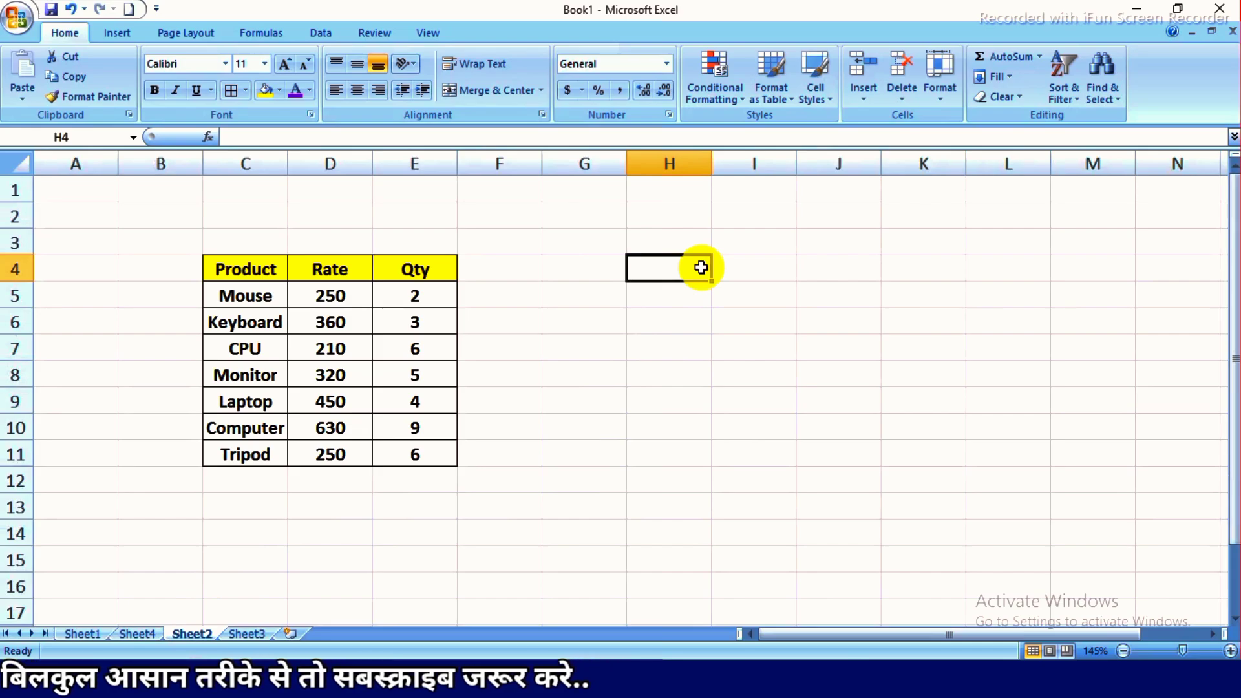
type("Ke")
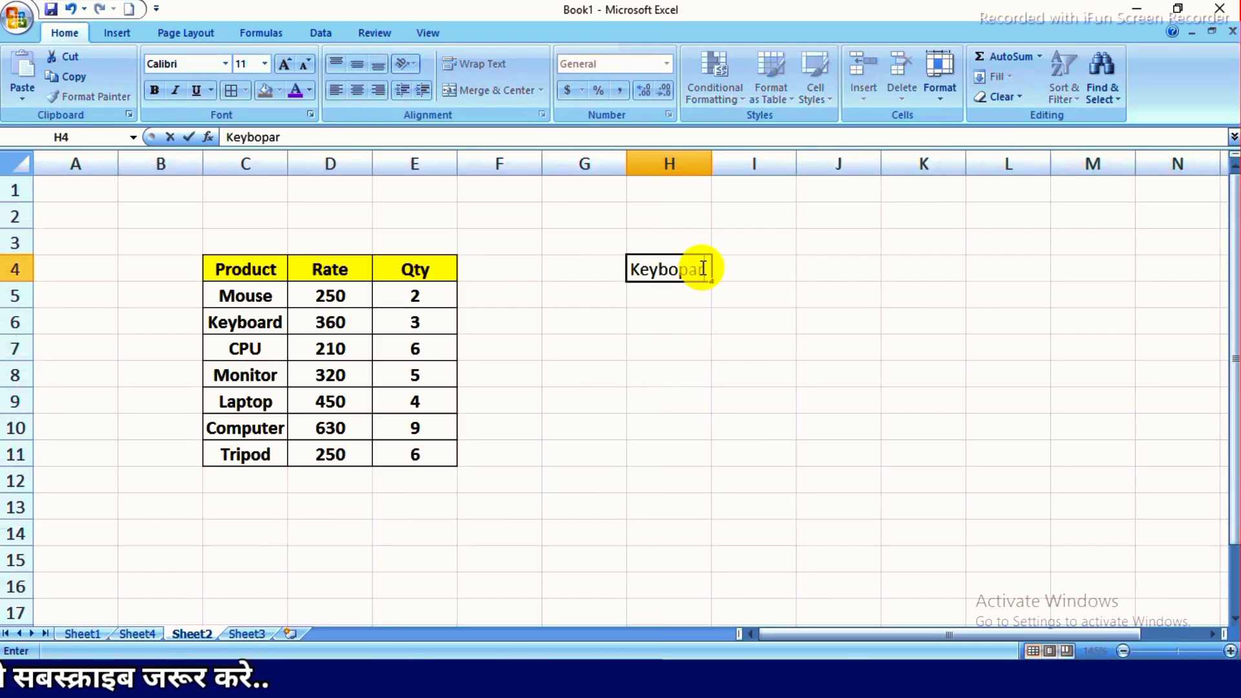
type("yboar")
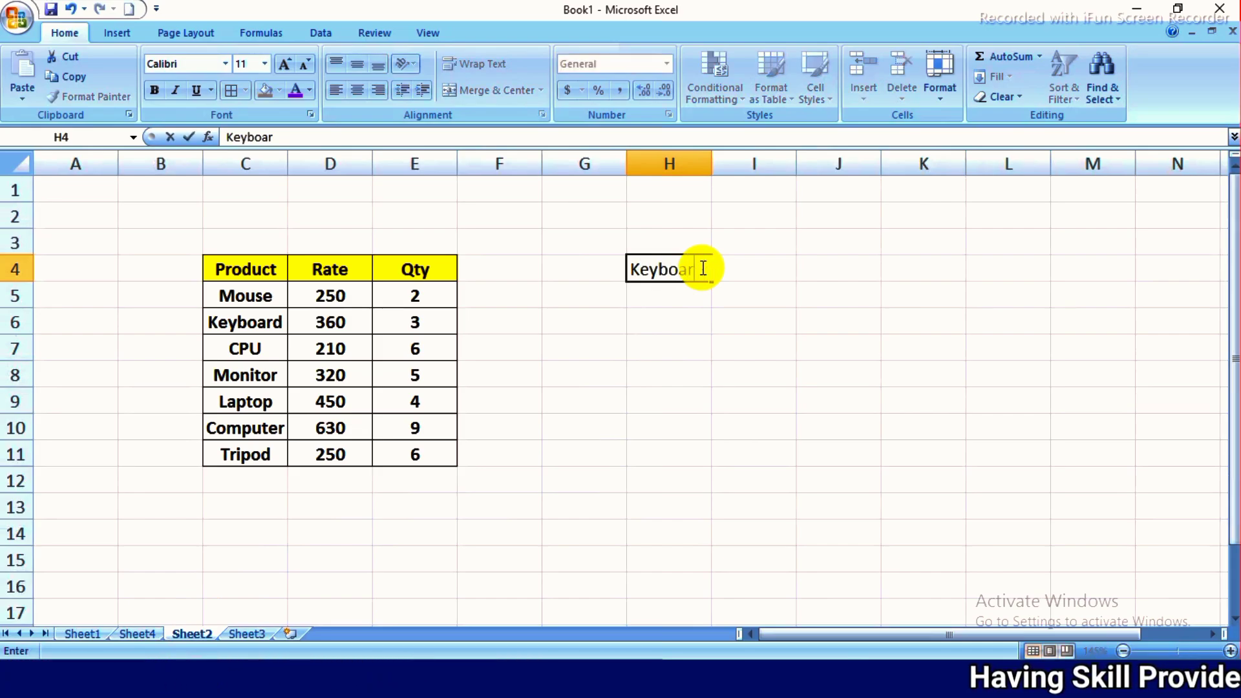
type("d")
key("Return")
left_click(677, 430)
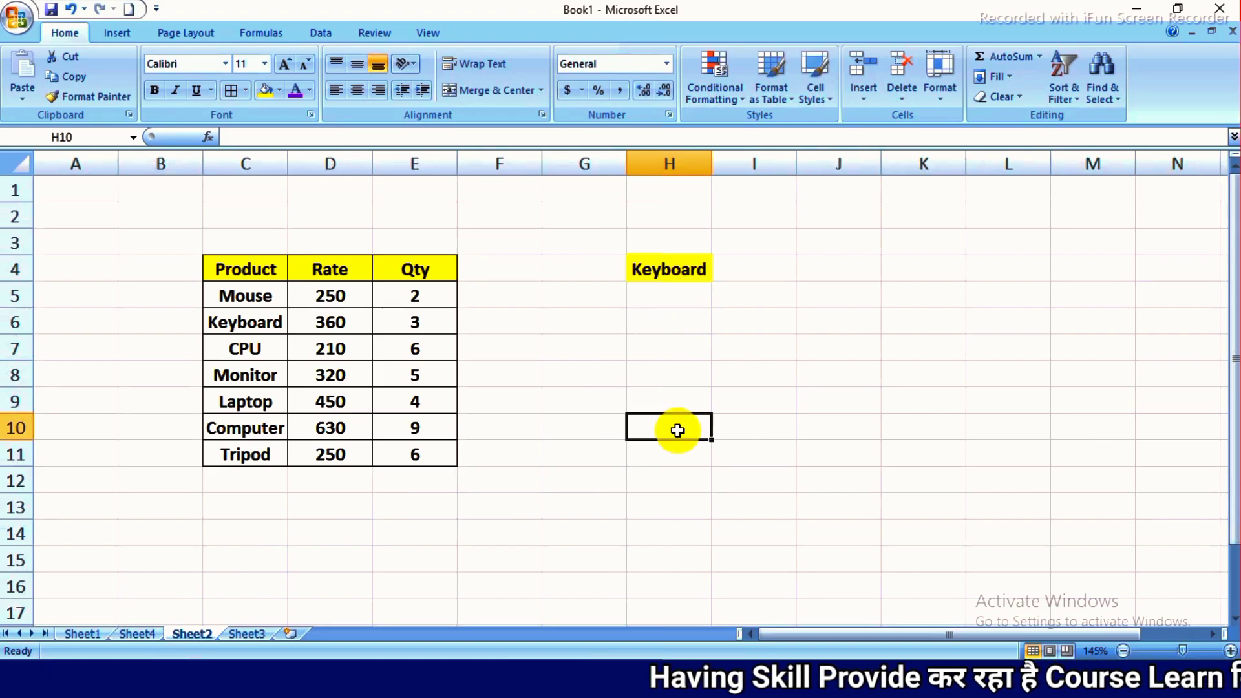
type("Mouse")
key("Return")
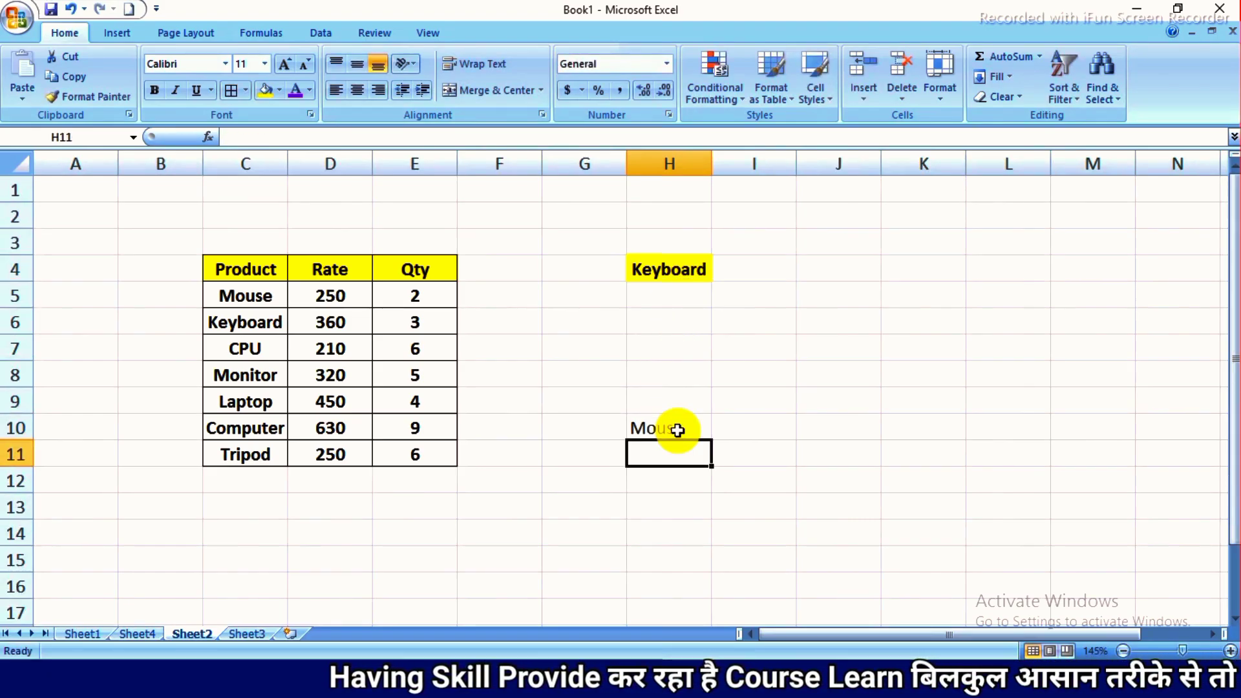
- Make the Keyboard text in cell H4 italic and underlined
left_click(677, 431)
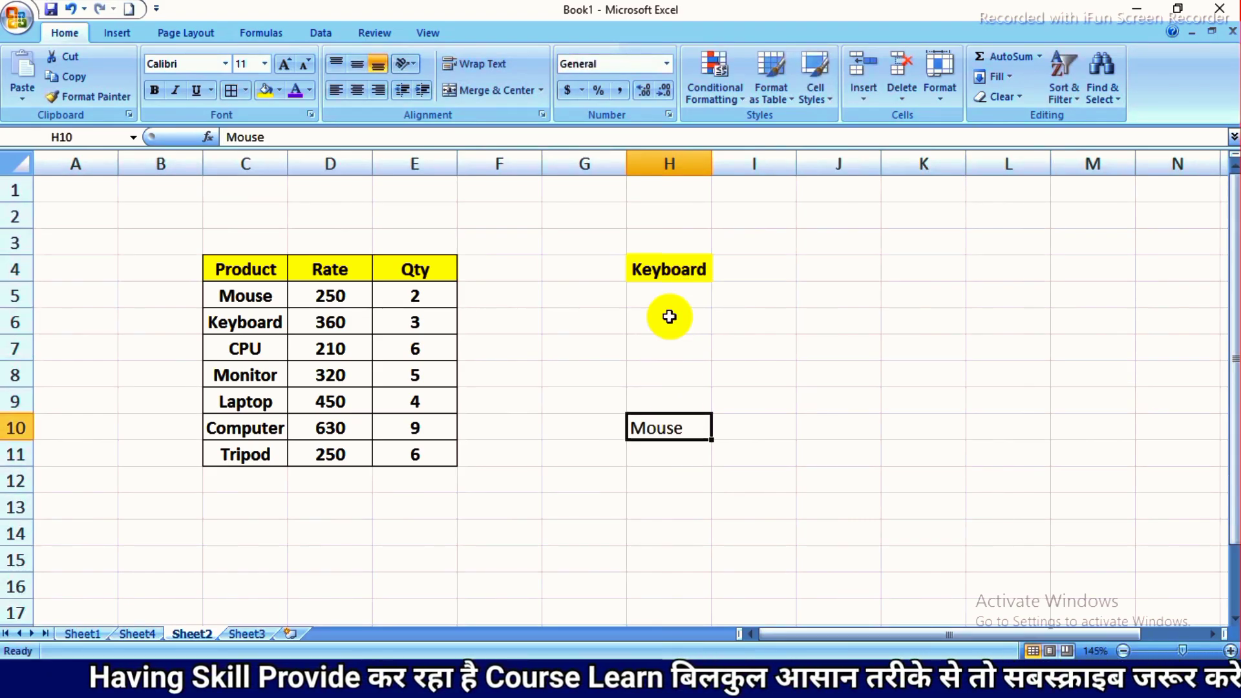
left_click(675, 264)
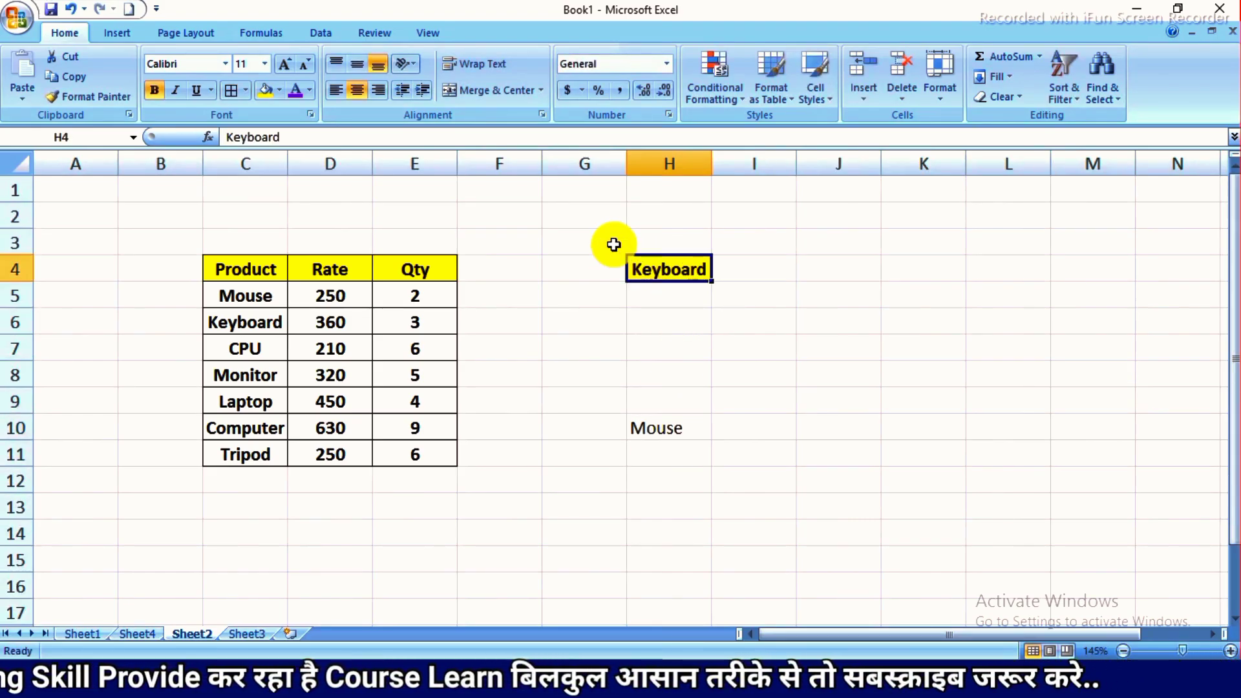
left_click(205, 95)
left_click(554, 334)
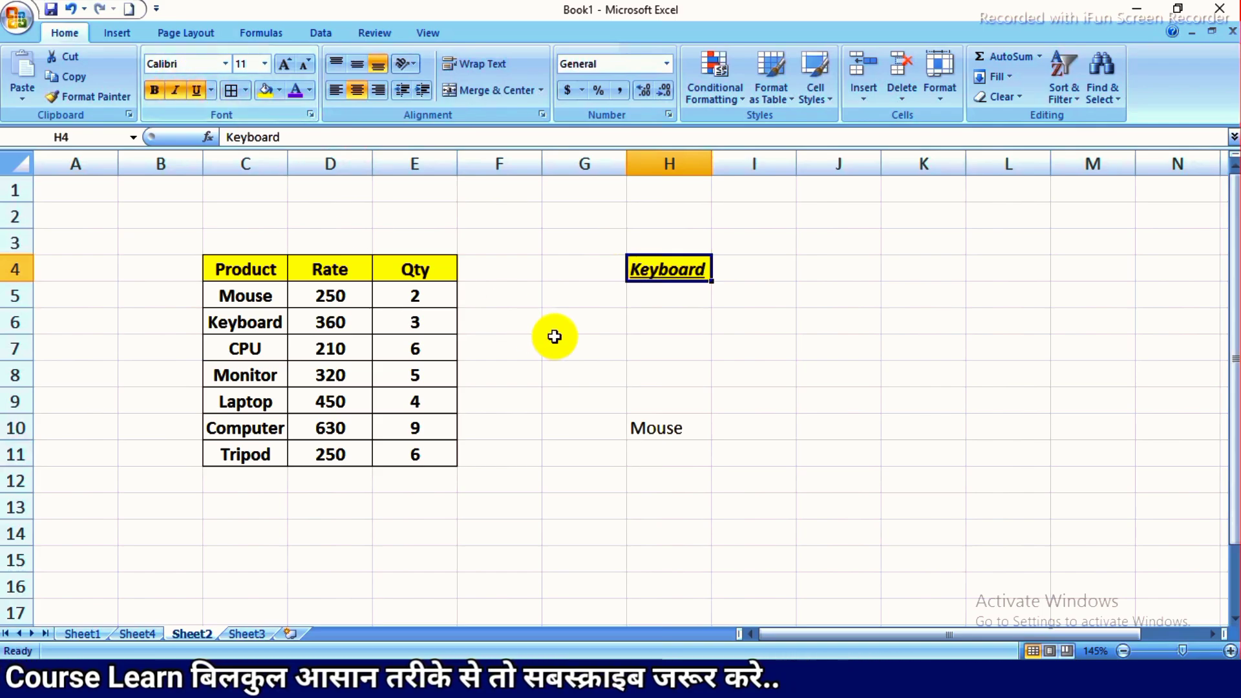
- Copy the formatting of Keyboard in H4 onto Mouse in H10 with Format Painter
left_click(691, 268)
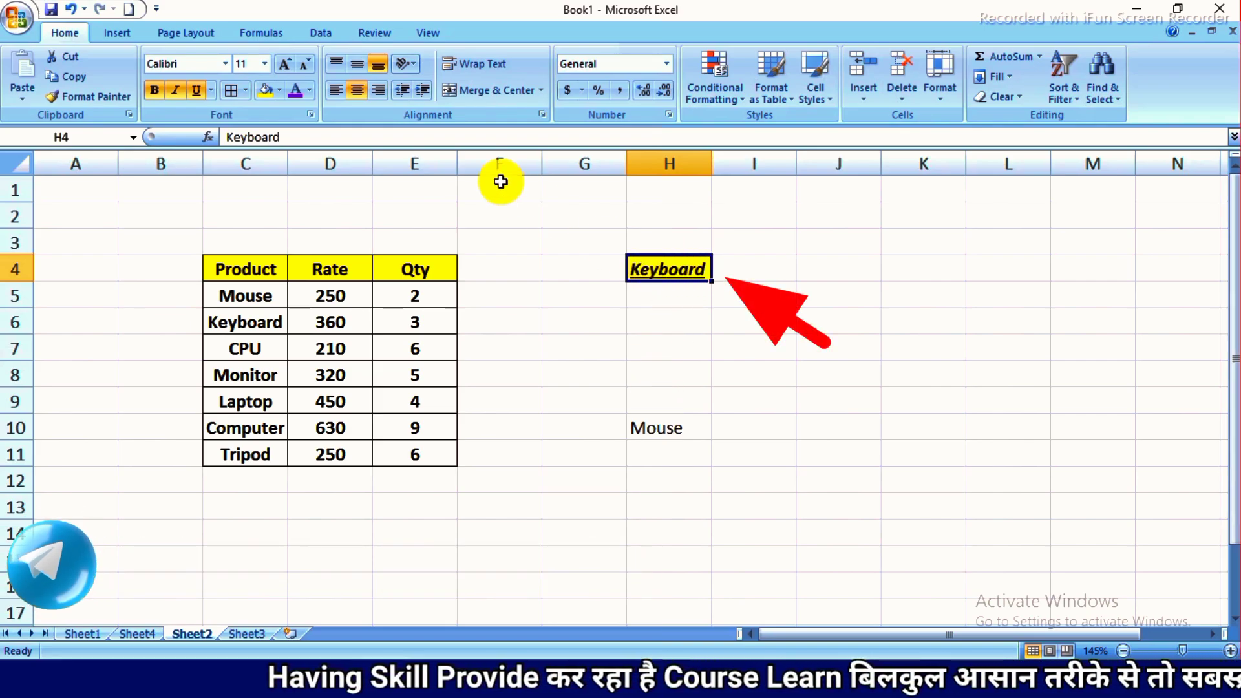
left_click(86, 97)
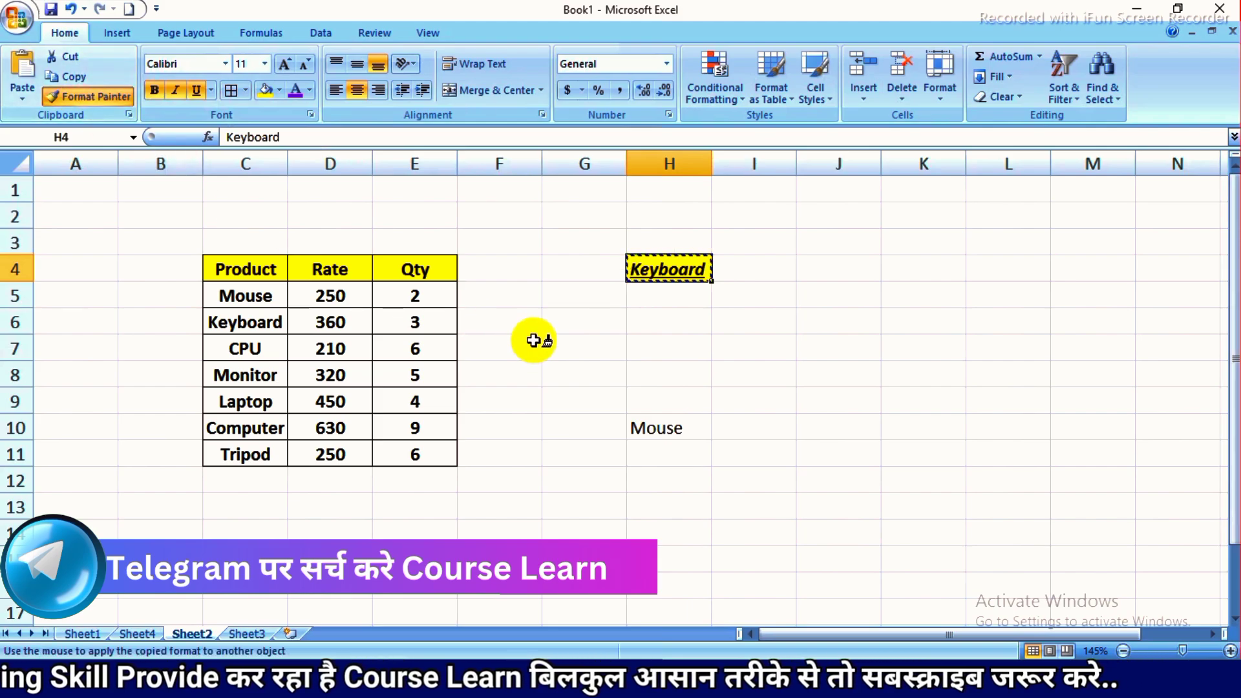
left_click(661, 425)
left_click(680, 267)
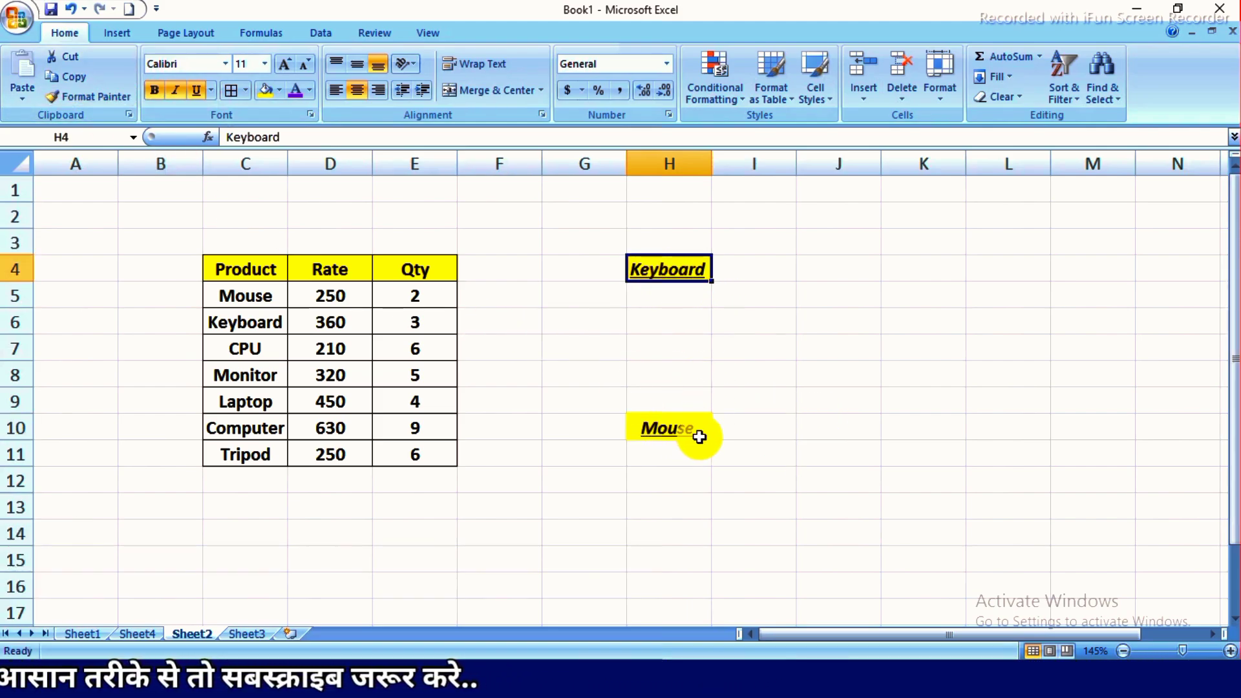
left_click(89, 98)
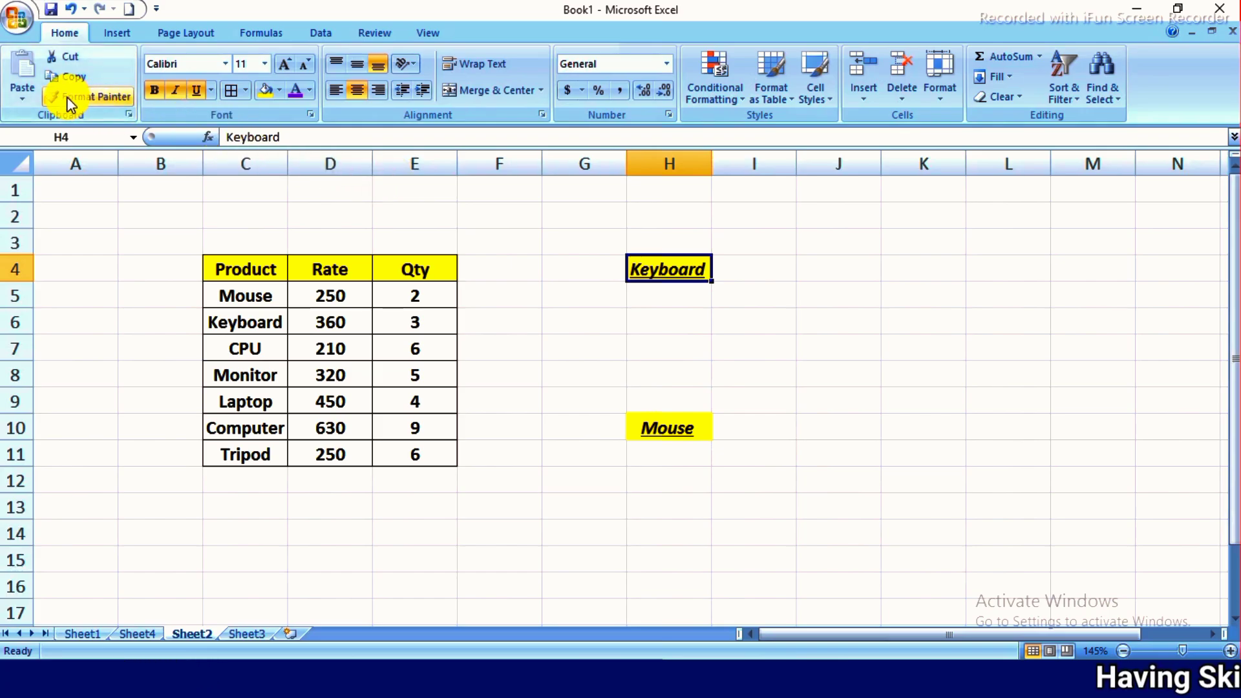
left_click(578, 277)
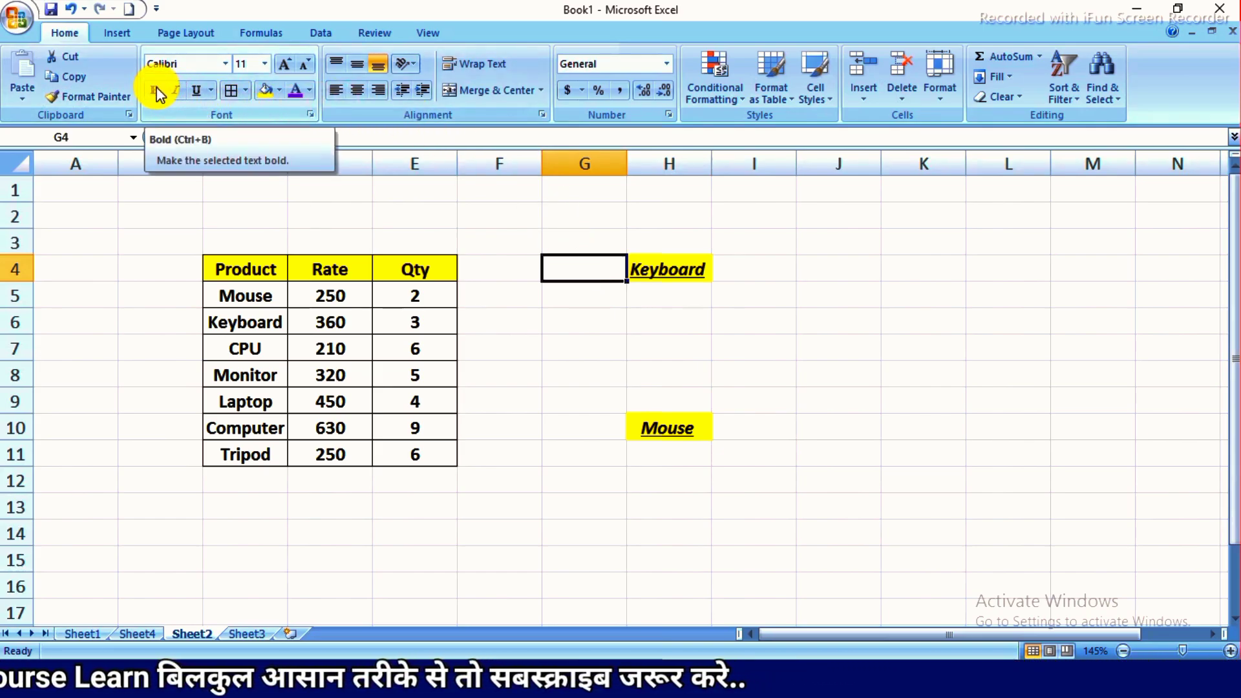
- On Sheet3, enter Keyboard in cell C4
left_click(242, 623)
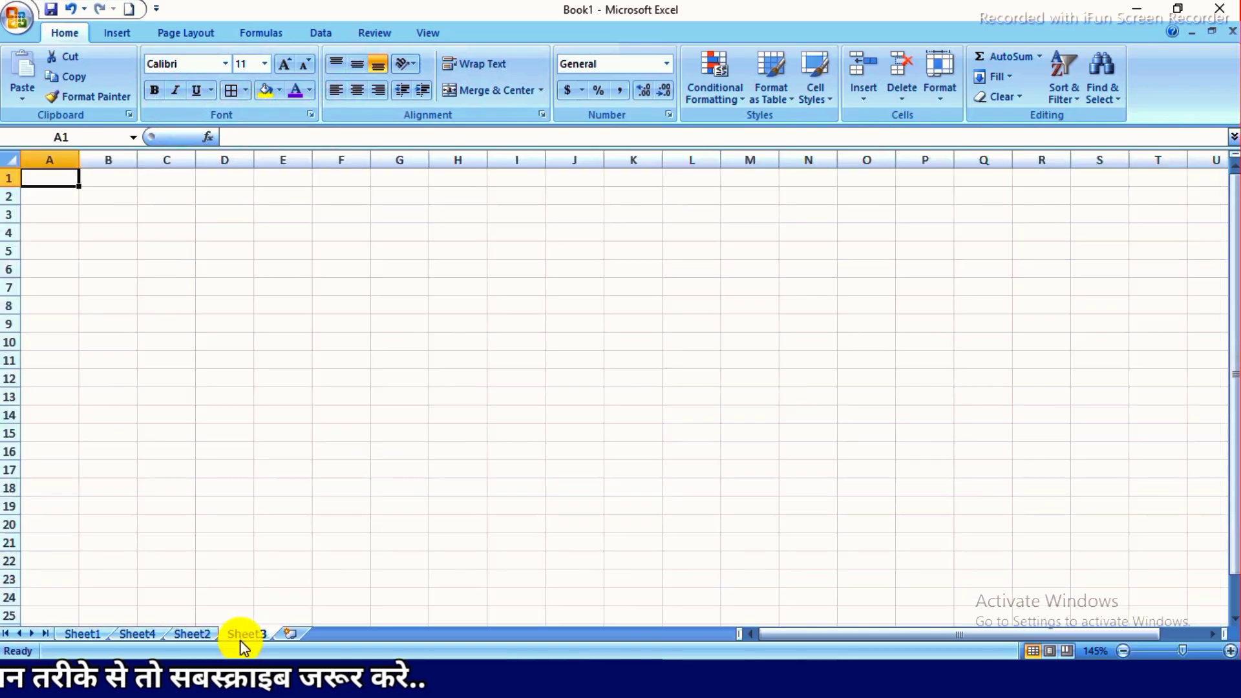
scroll(207, 314, "up", 3, "ctrl")
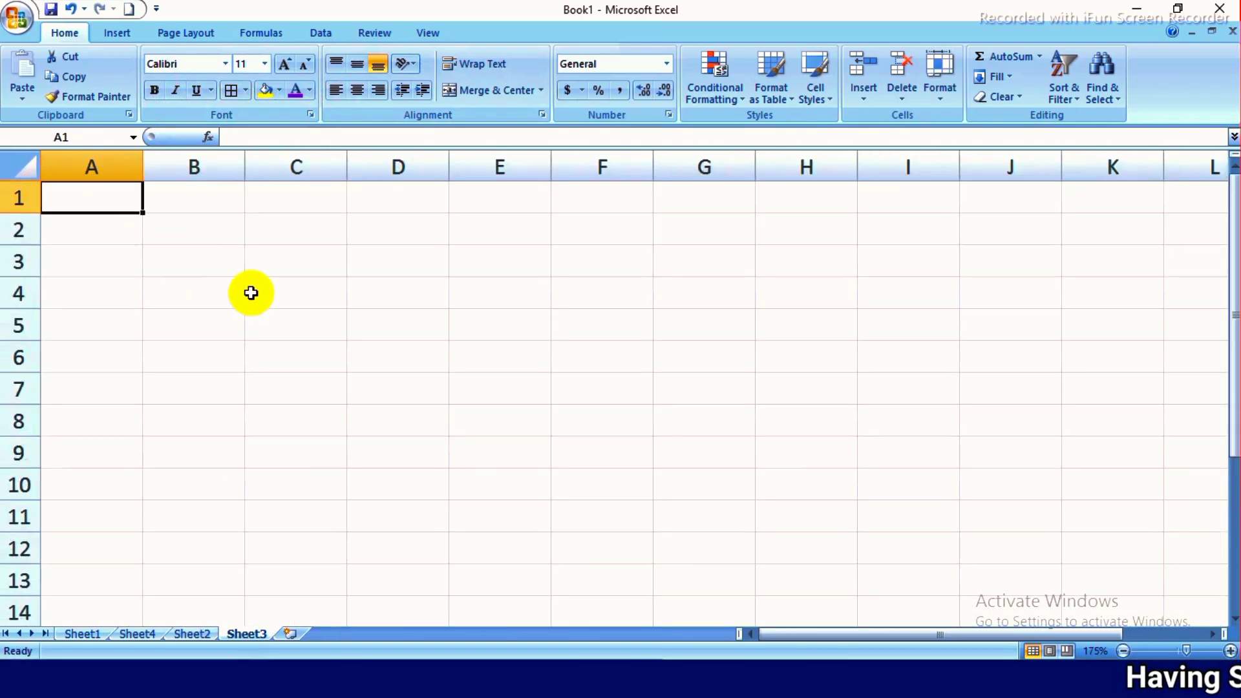
left_click(305, 295)
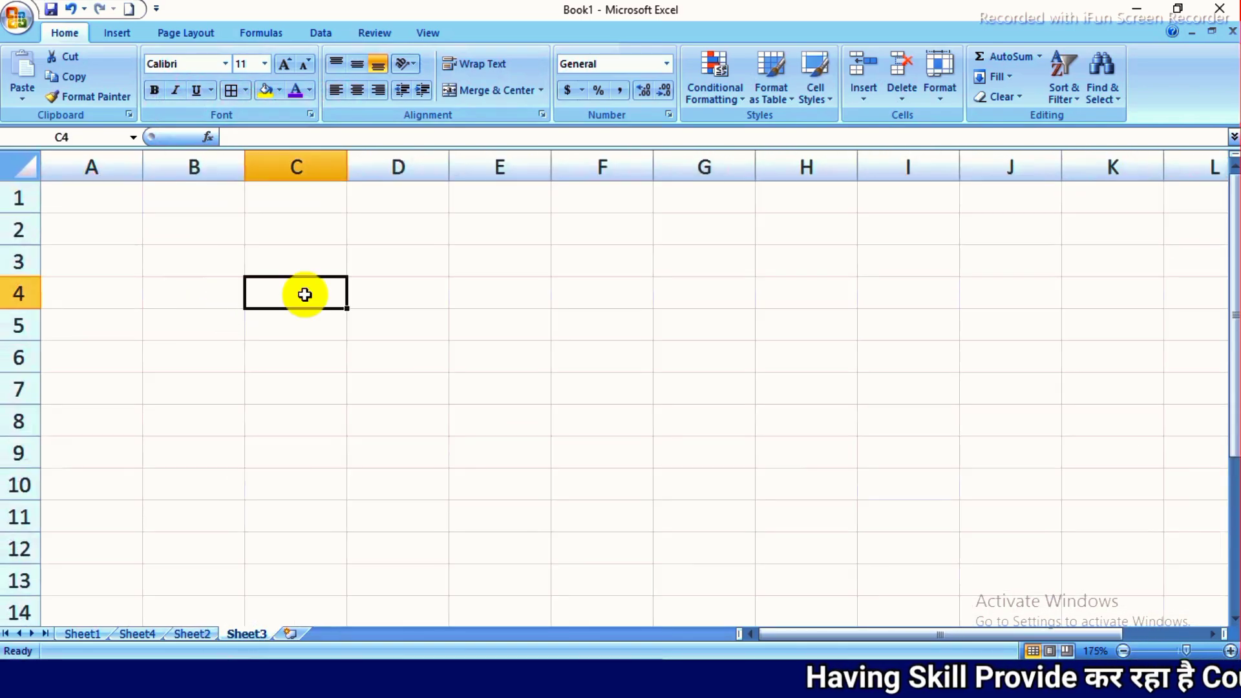
type("Key")
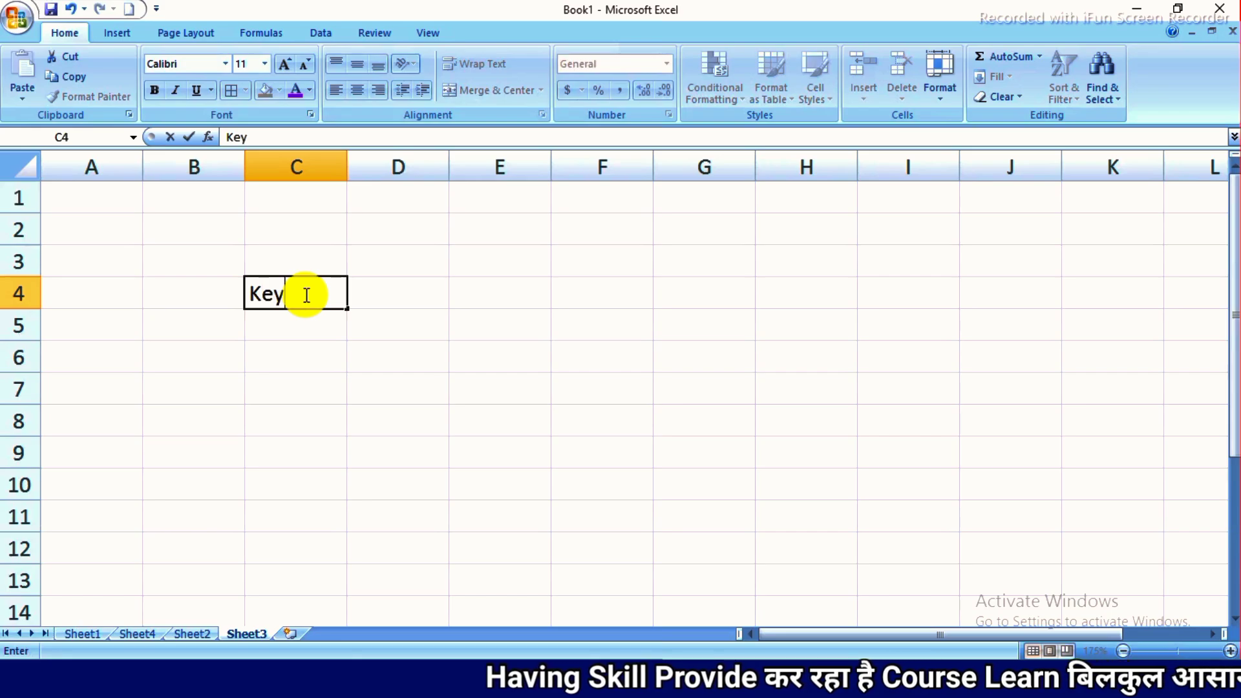
type("board")
key("Return")
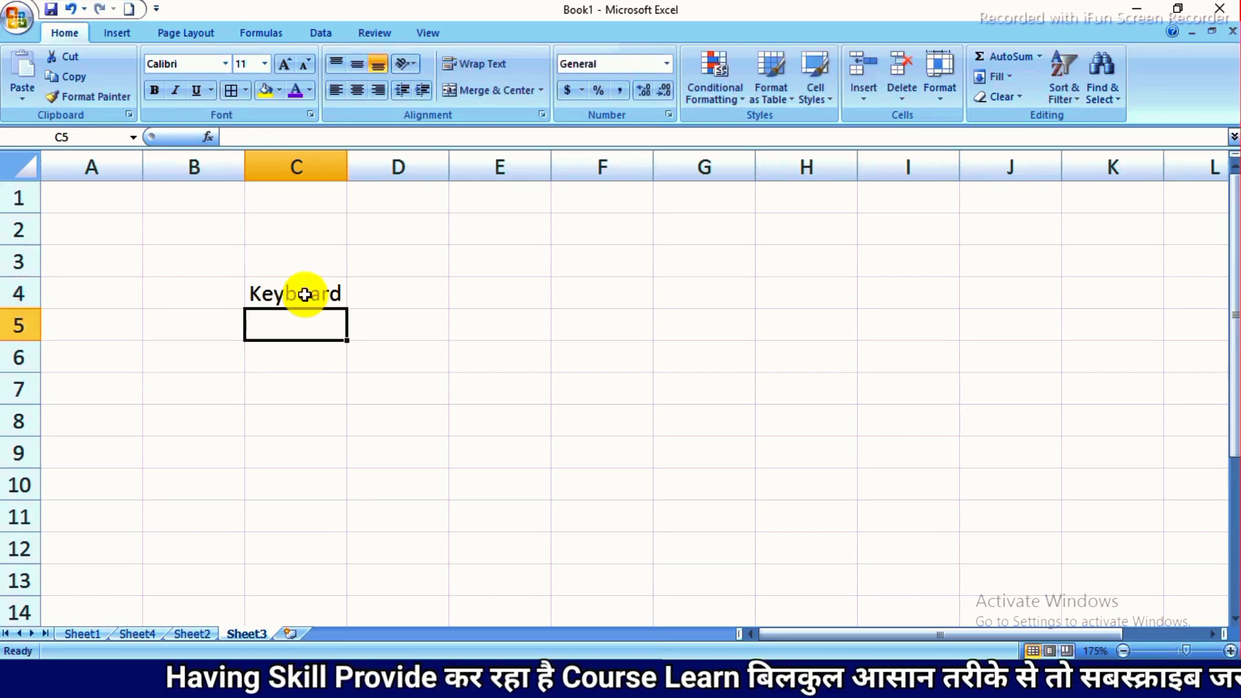
- Make the Keyboard text in cell C4 bold, italic and underlined
left_click(305, 295)
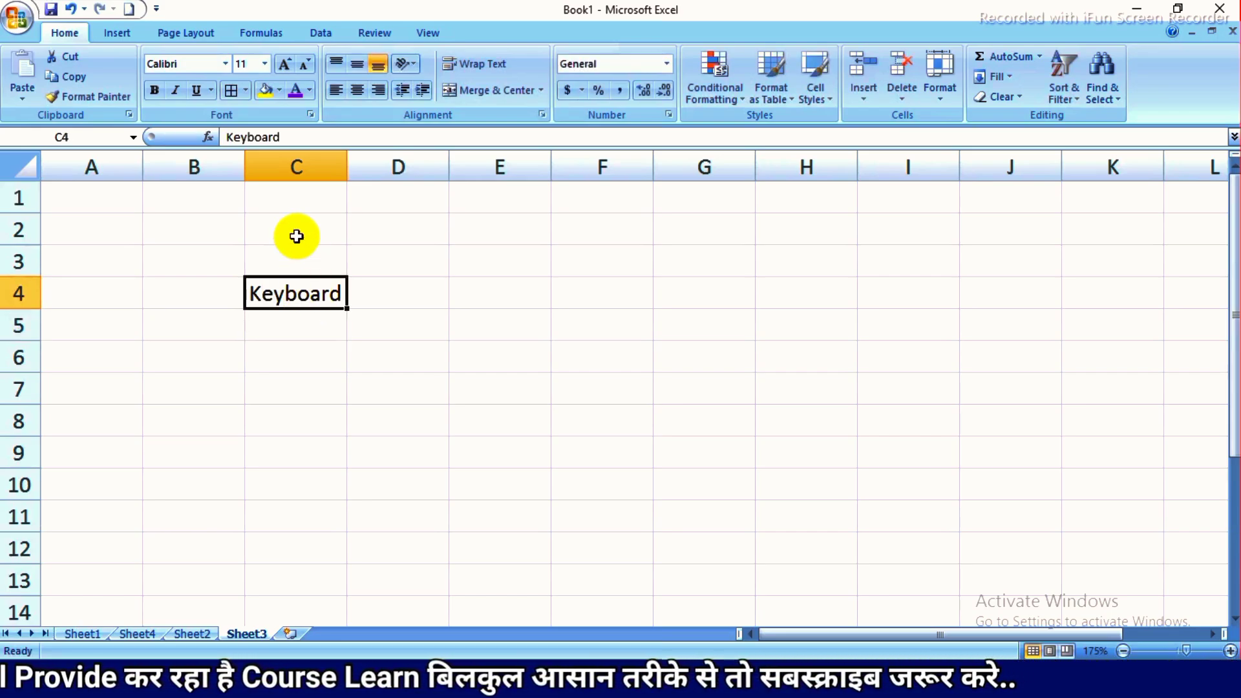
left_click(156, 90)
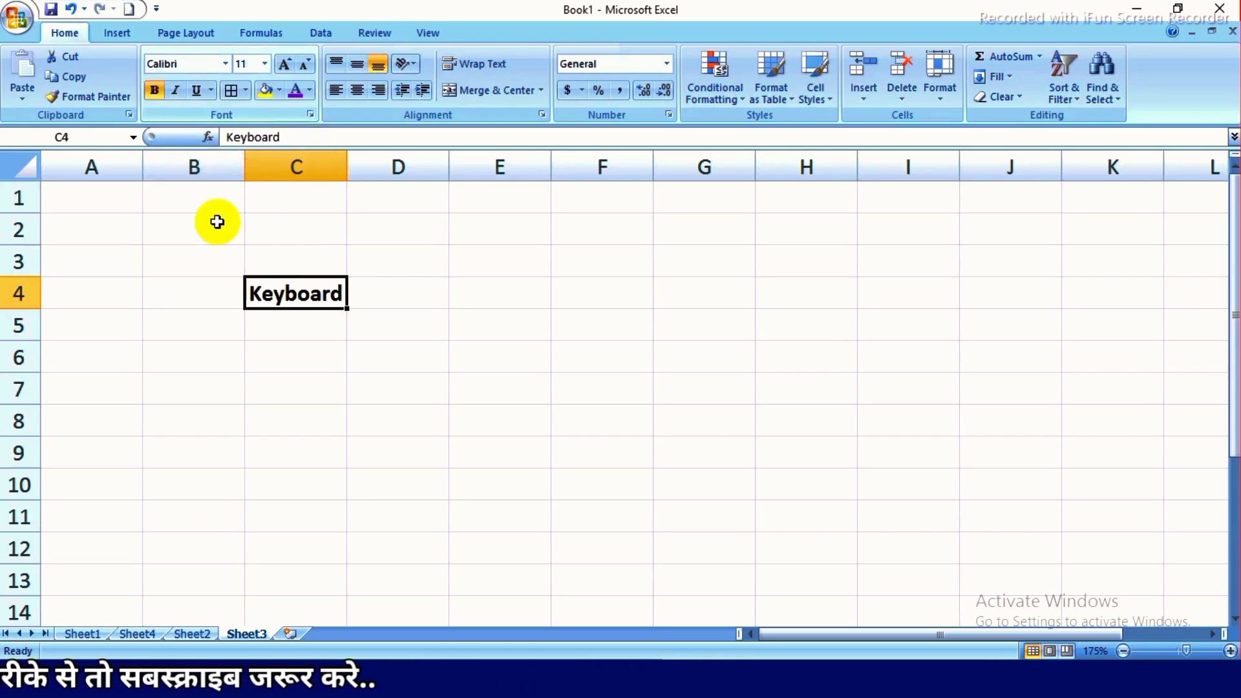
left_click(287, 318)
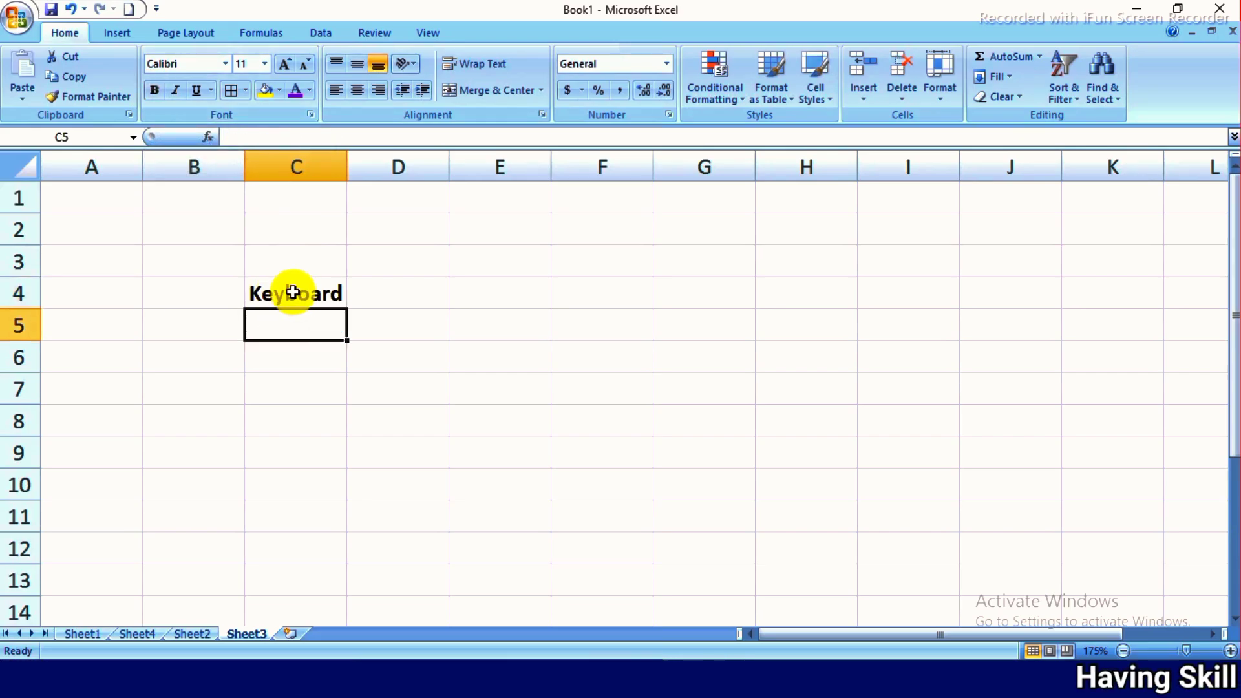
scroll(378, 293, "up", 4)
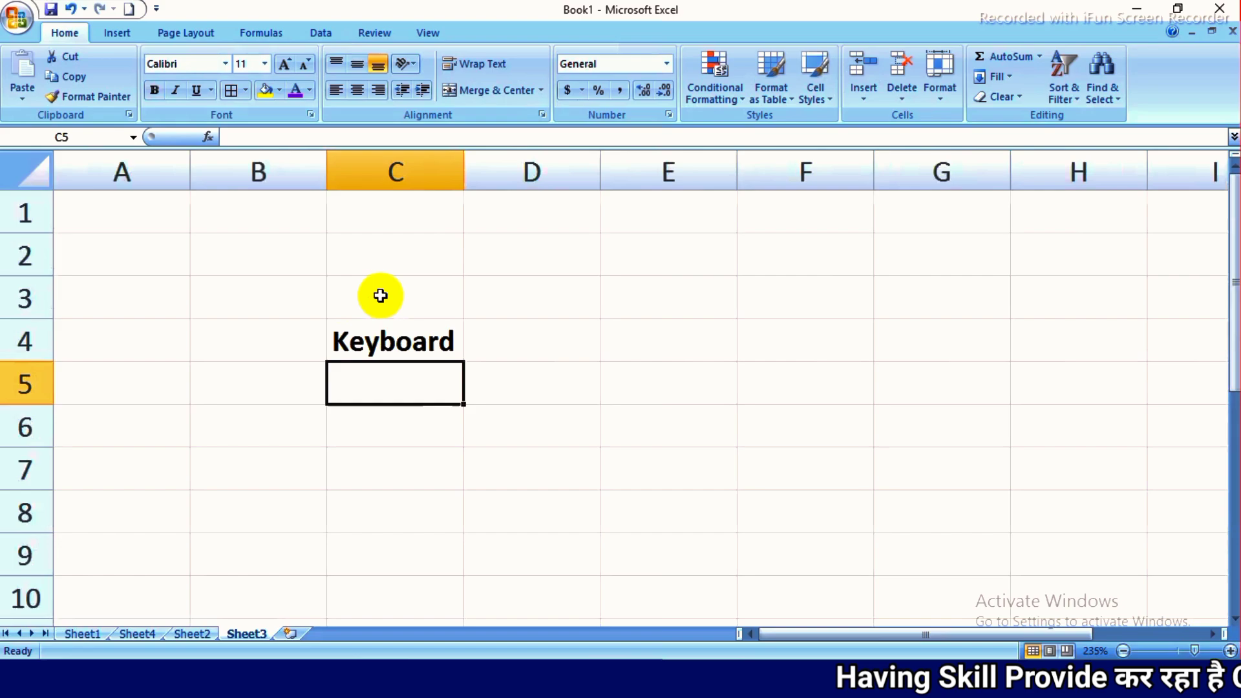
left_click(413, 337)
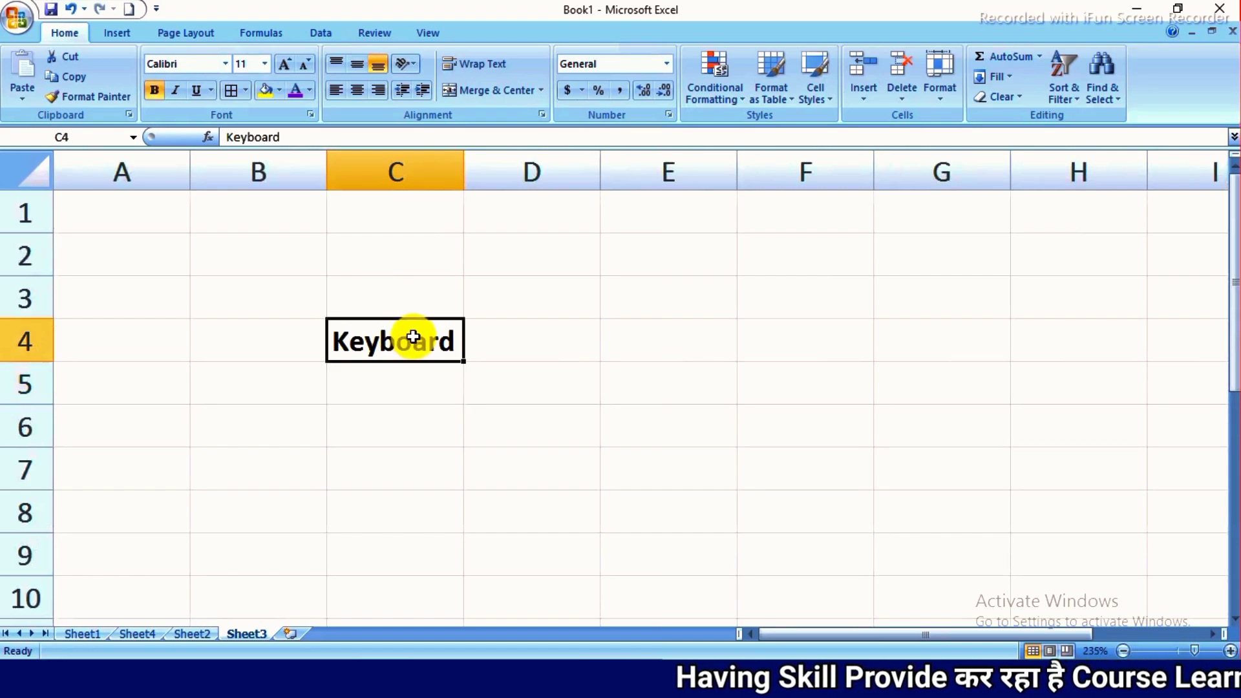
left_click(176, 90)
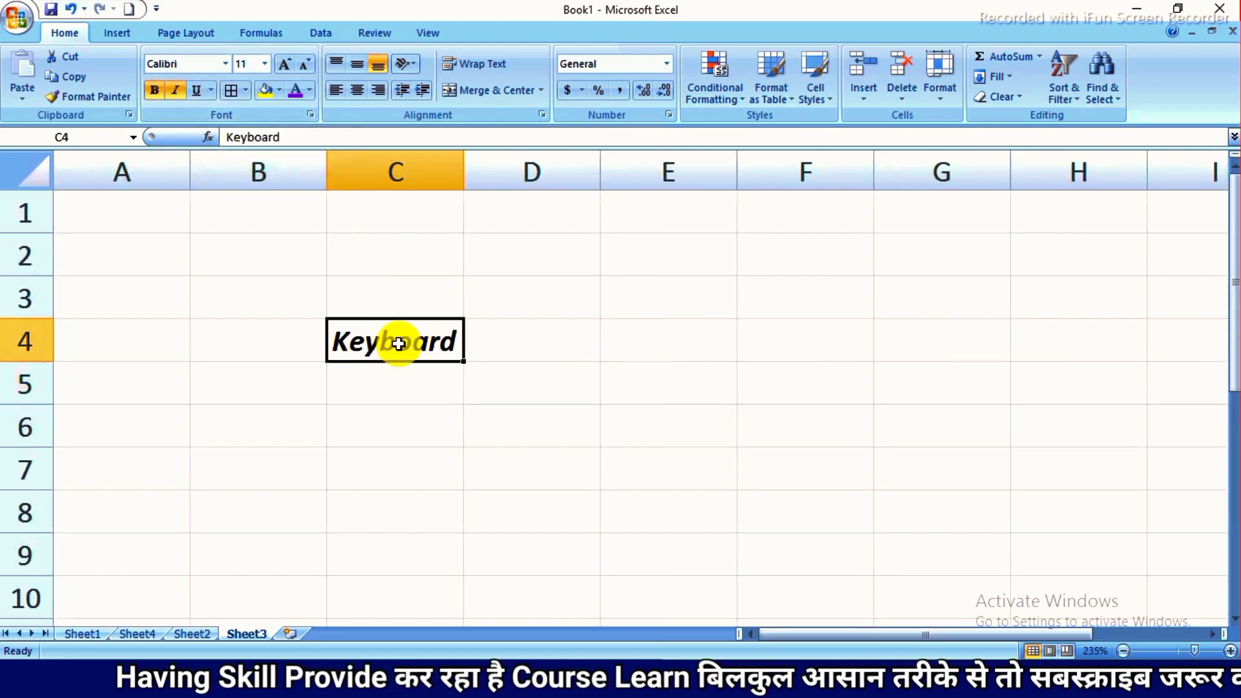
left_click(197, 89)
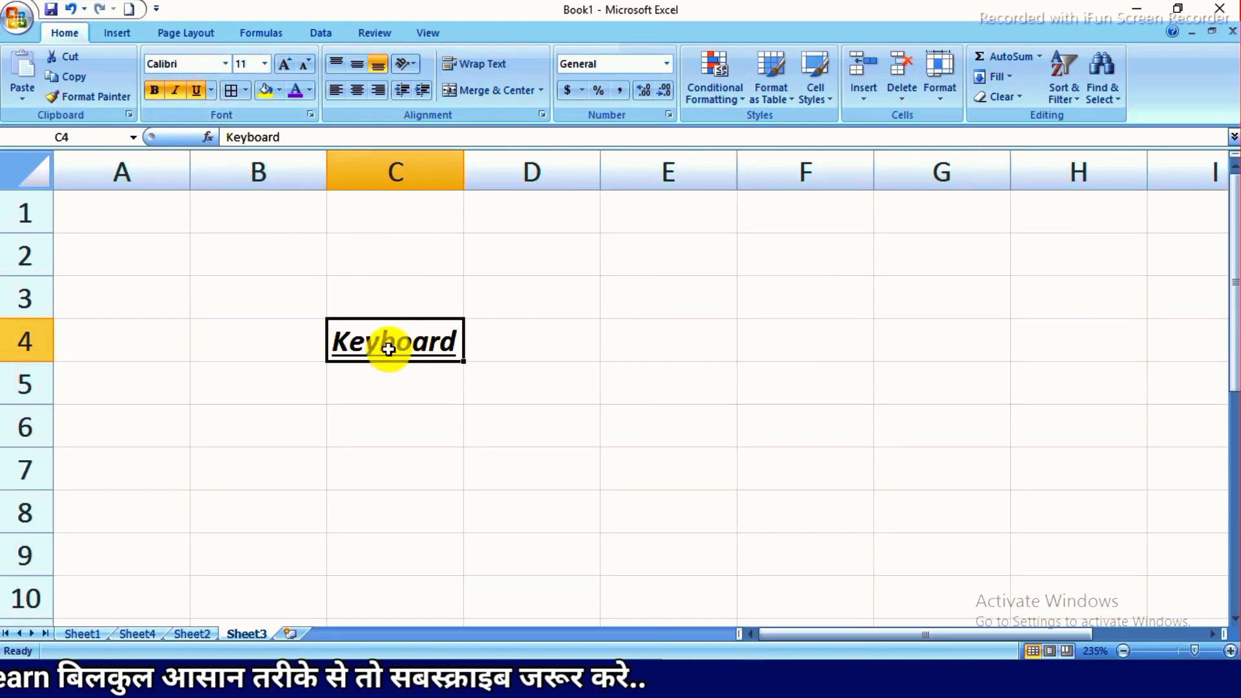
- Apply All Borders to the empty range E2:G8
left_click(245, 90)
left_click(605, 257)
left_click_drag(666, 285, 914, 509)
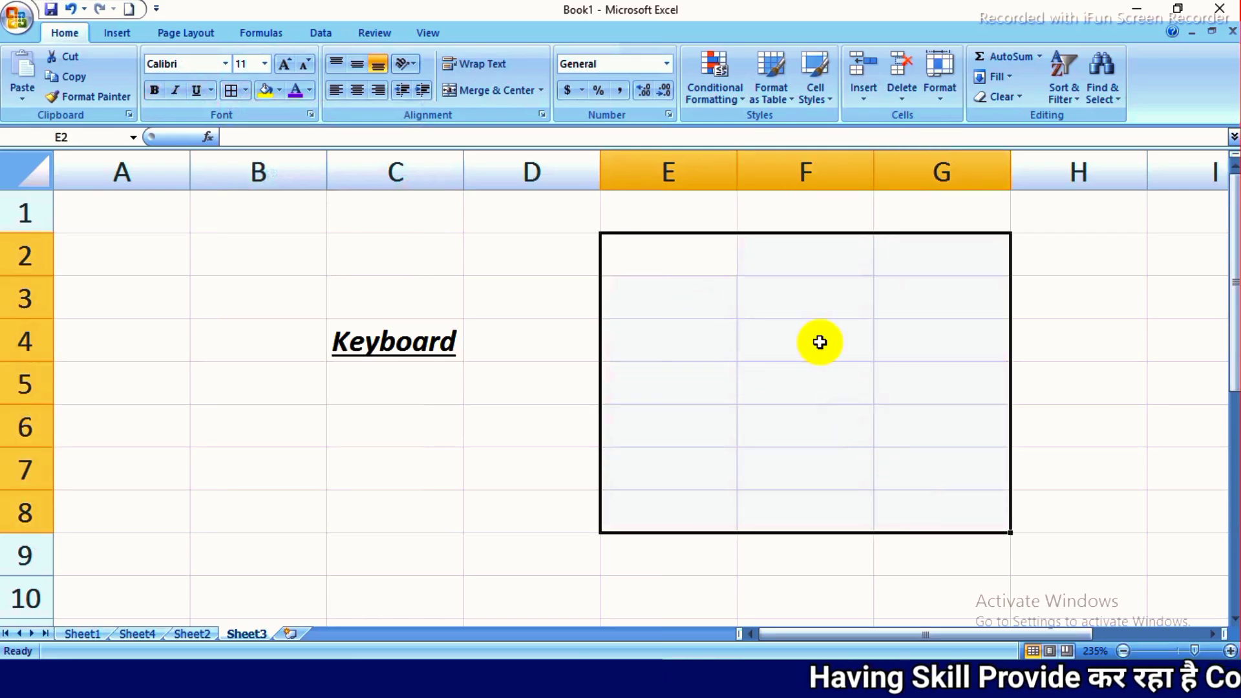
left_click(245, 92)
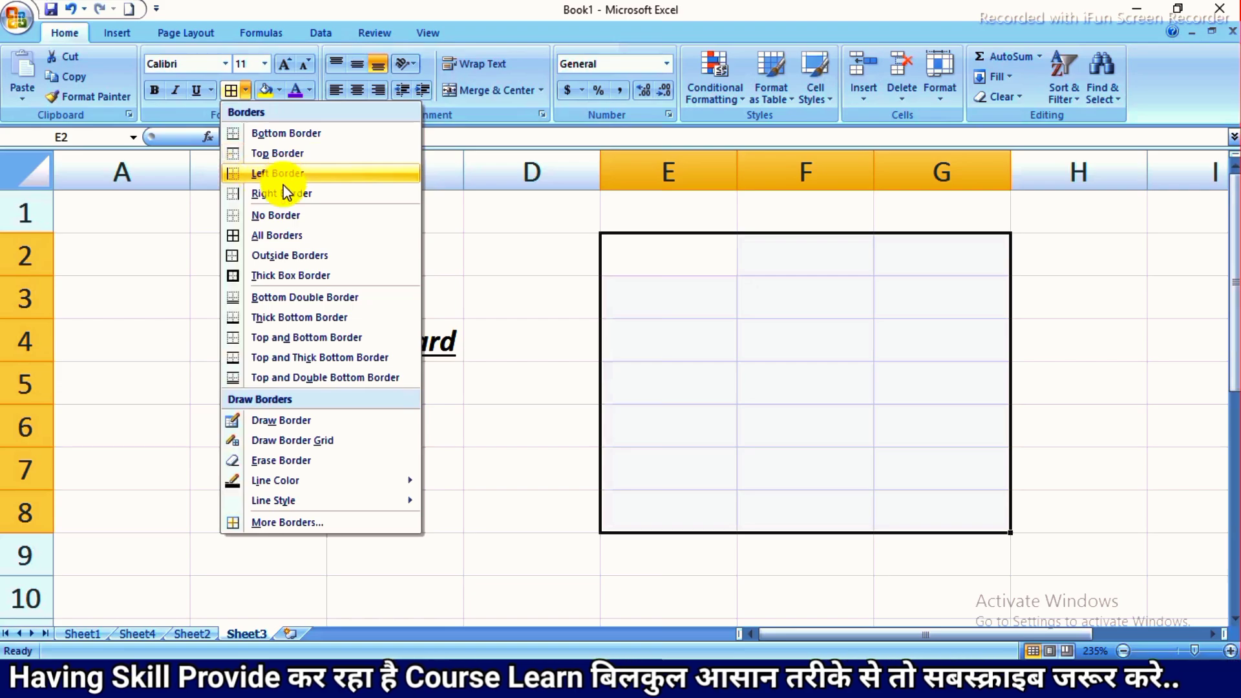
left_click(275, 237)
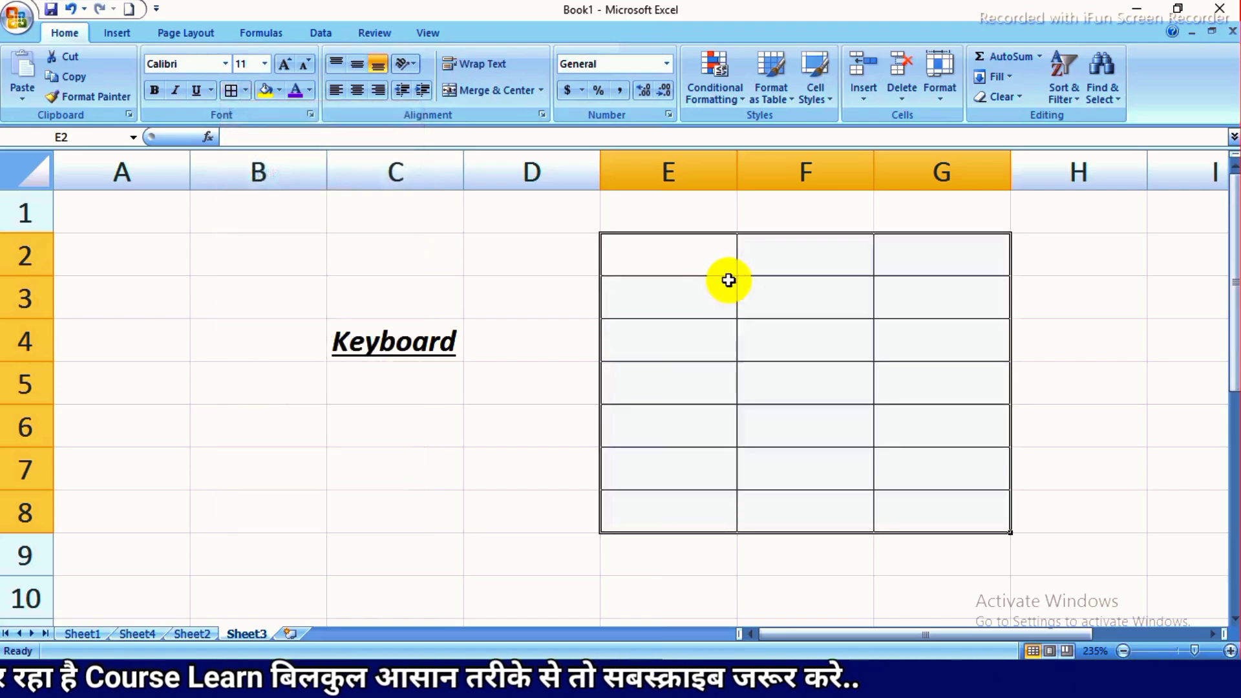
- Add a Thick Box Border around the bordered range E2:G8
left_click_drag(712, 265, 934, 508)
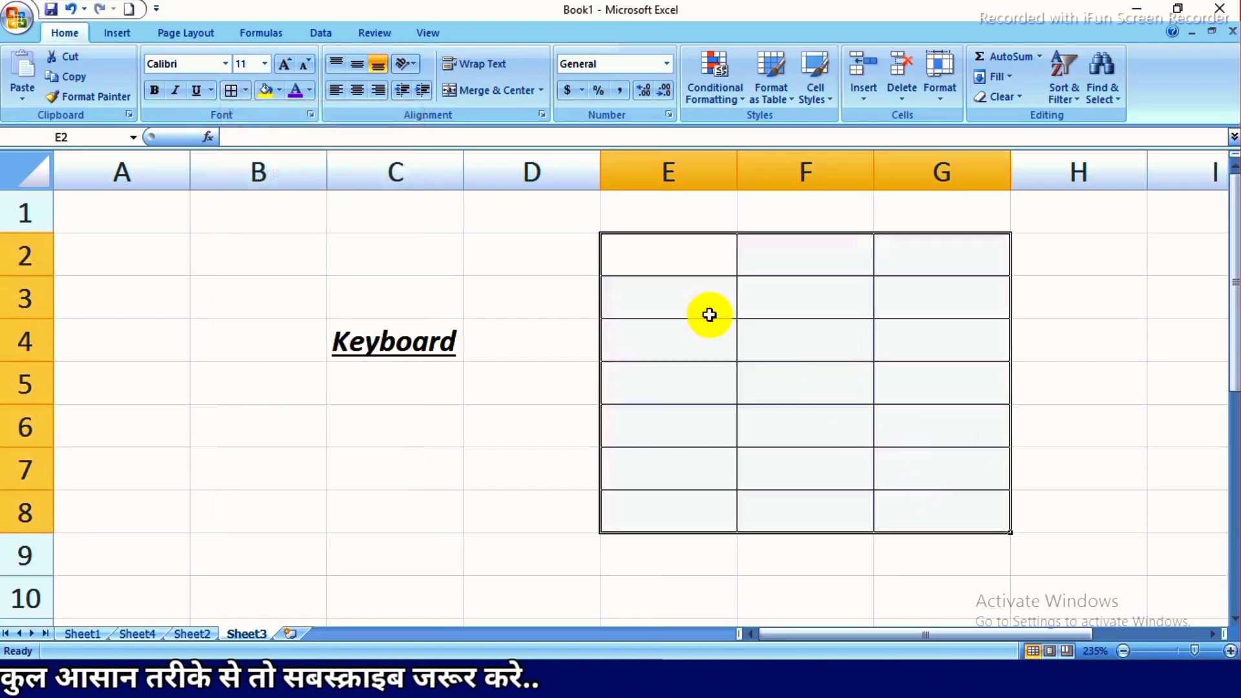
left_click(246, 90)
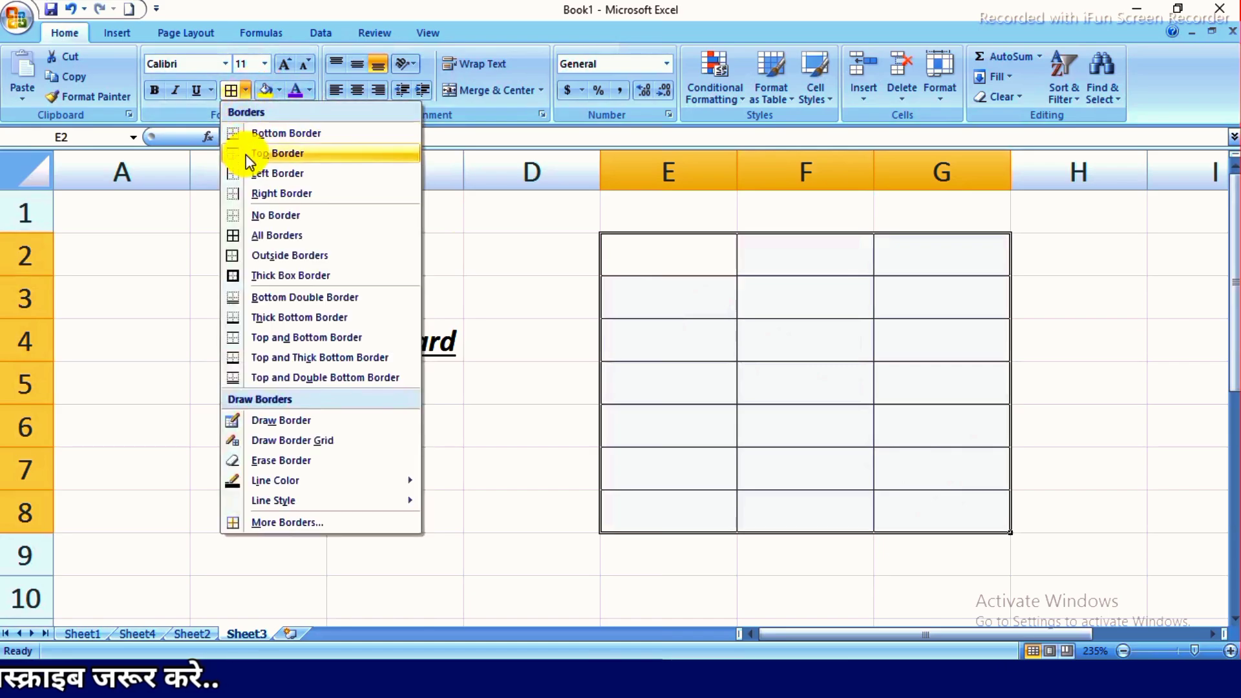
left_click(259, 281)
left_click_drag(631, 265, 951, 511)
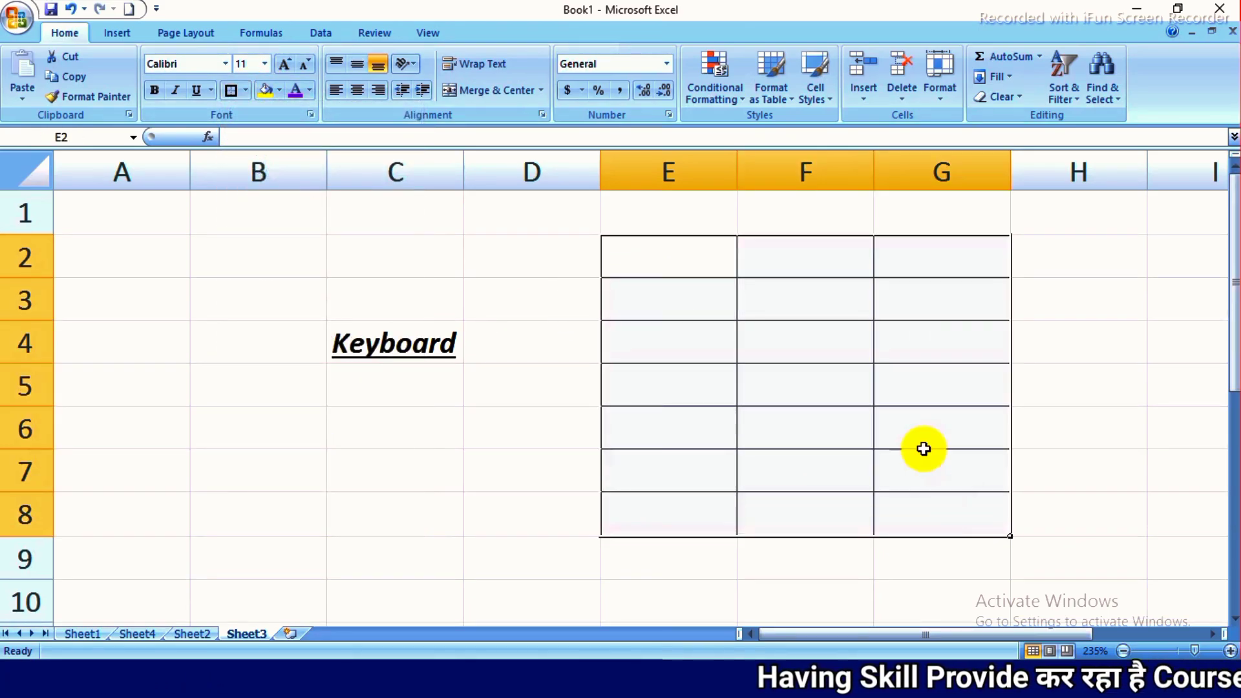
left_click(453, 393)
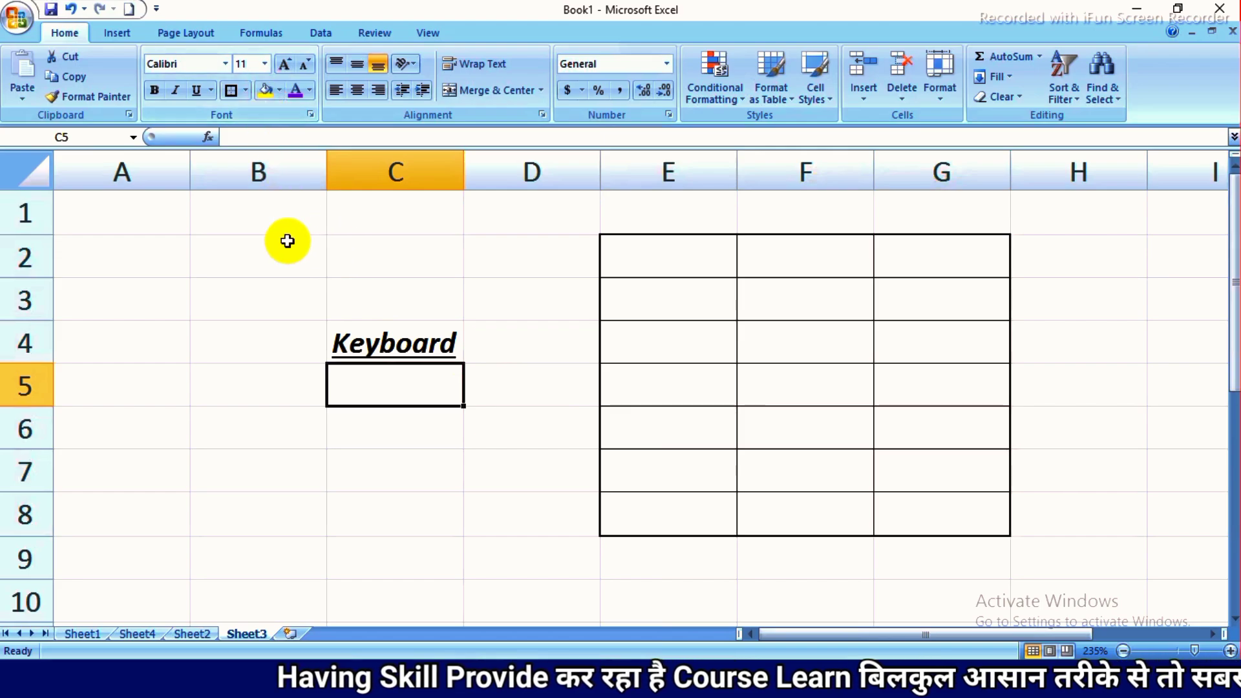
- Fill the empty cell B2 with the standard orange colour
left_click(250, 248)
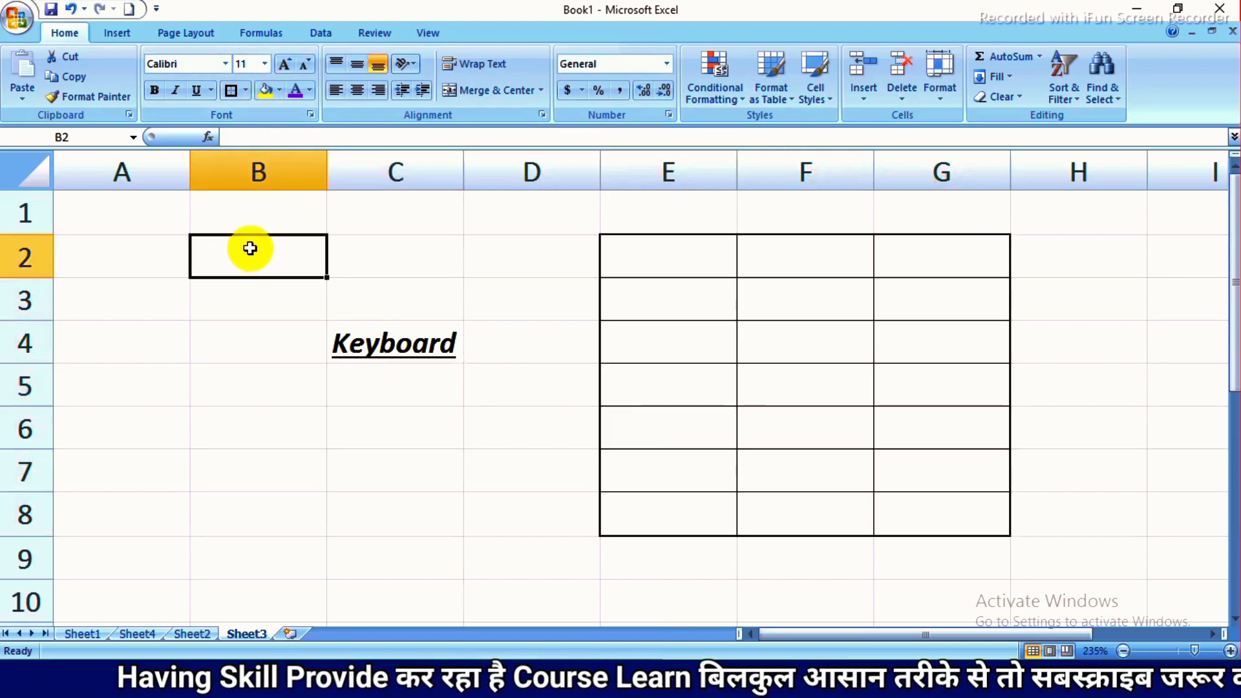
left_click(279, 89)
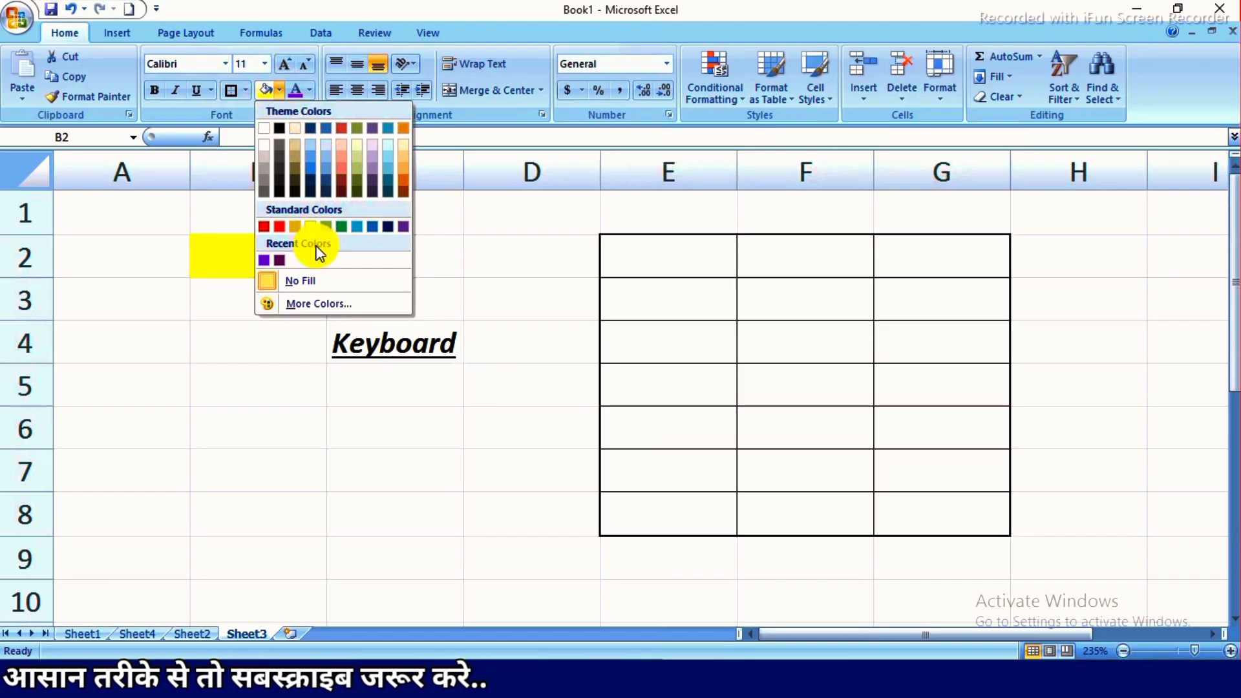
left_click(280, 226)
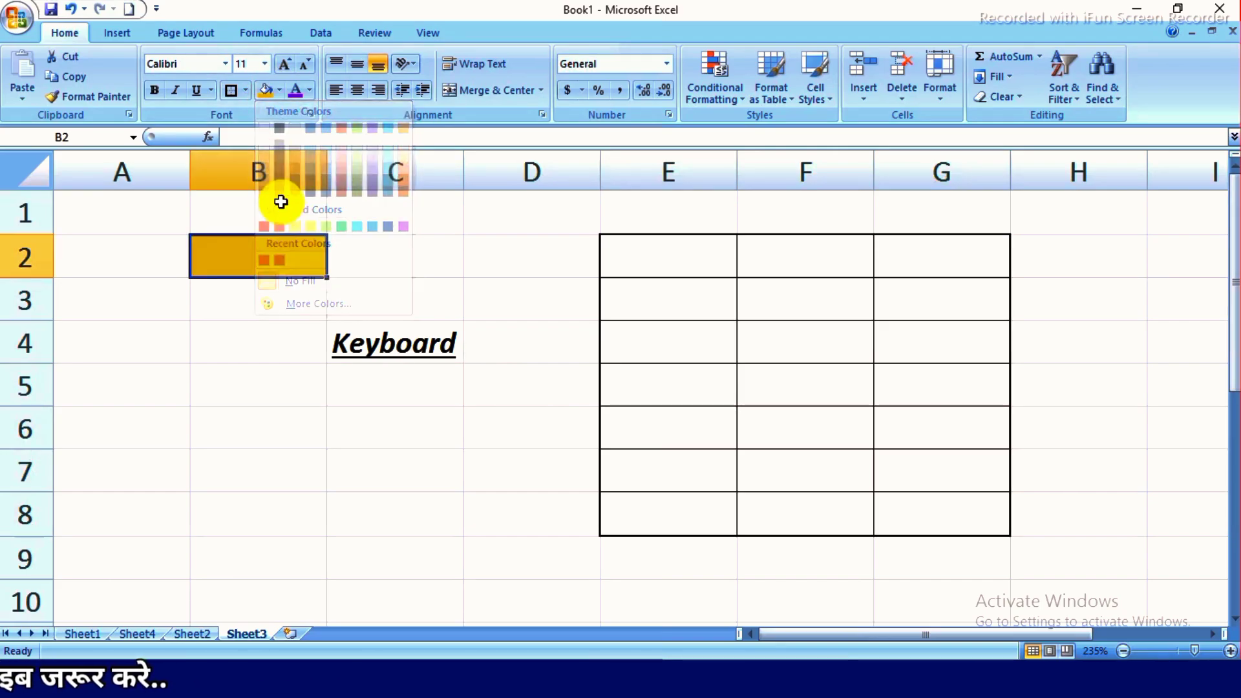
- Fill cell B2 with a custom magenta colour, RGB 209, 47, 209
left_click(280, 90)
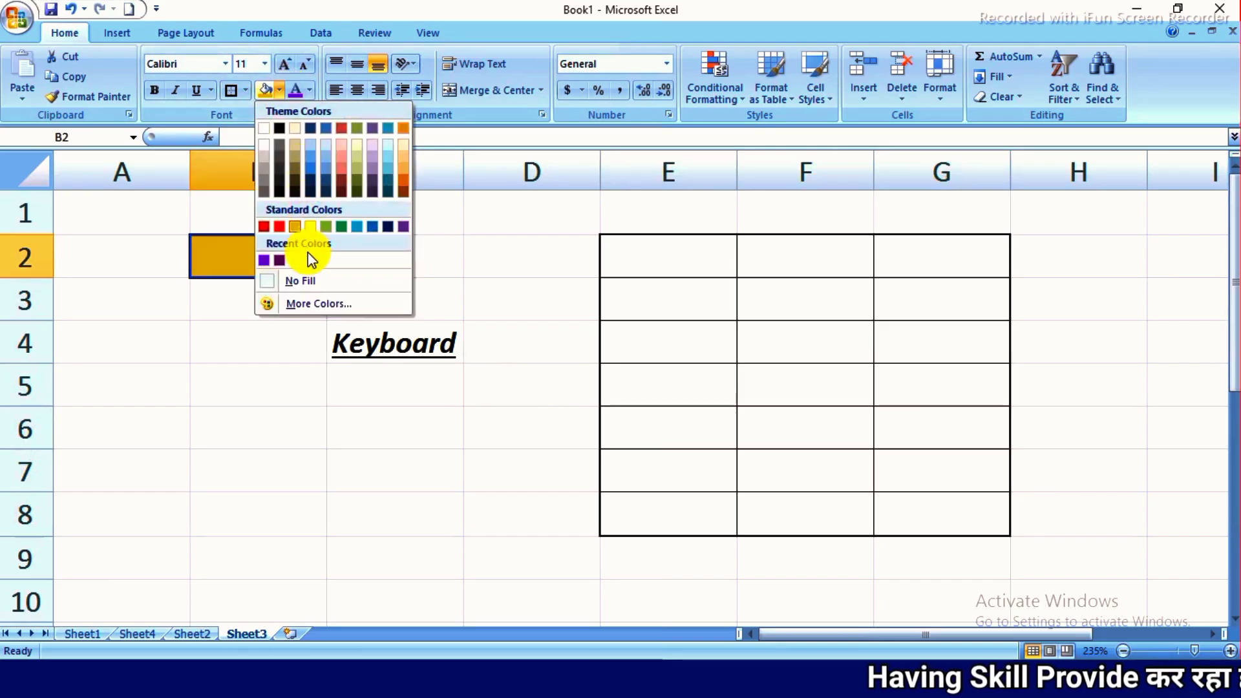
left_click(332, 303)
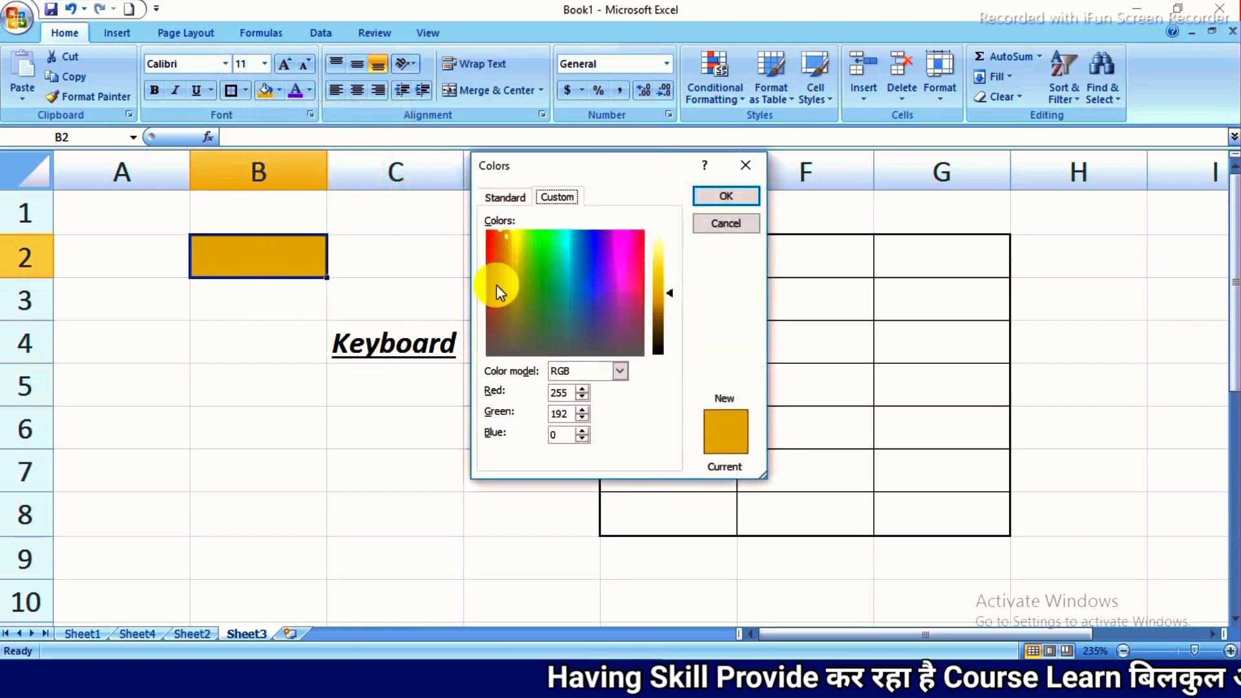
left_click_drag(530, 246, 618, 275)
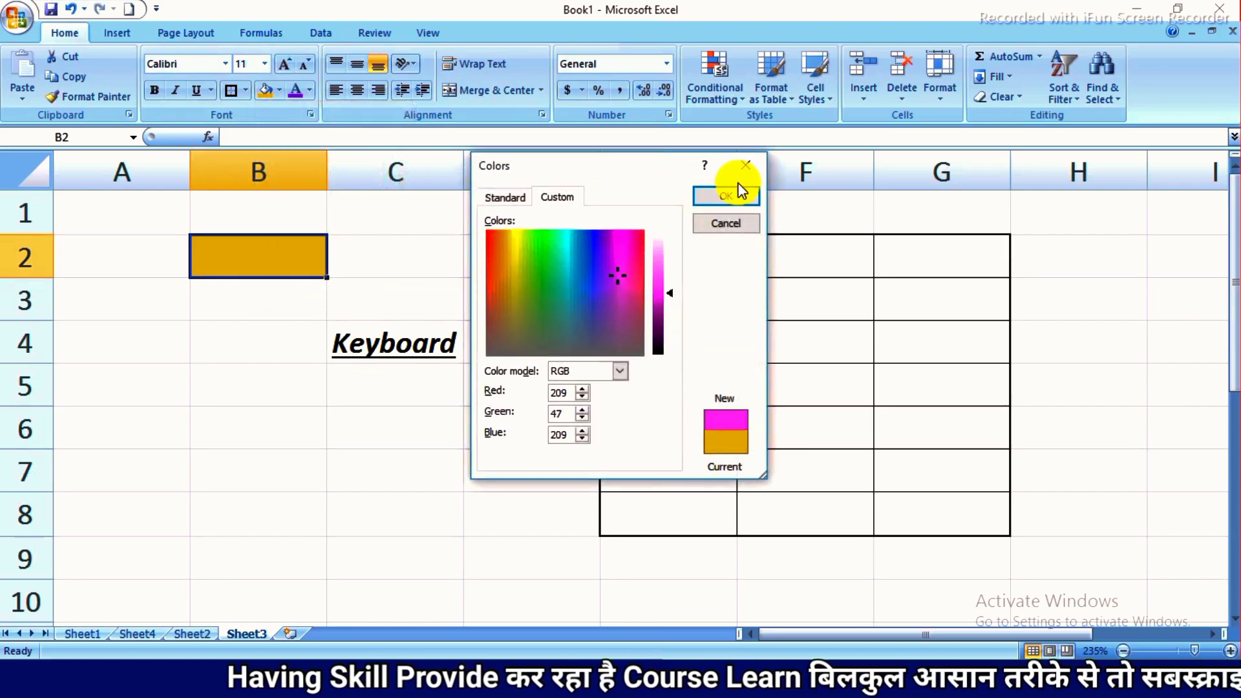
left_click(730, 204)
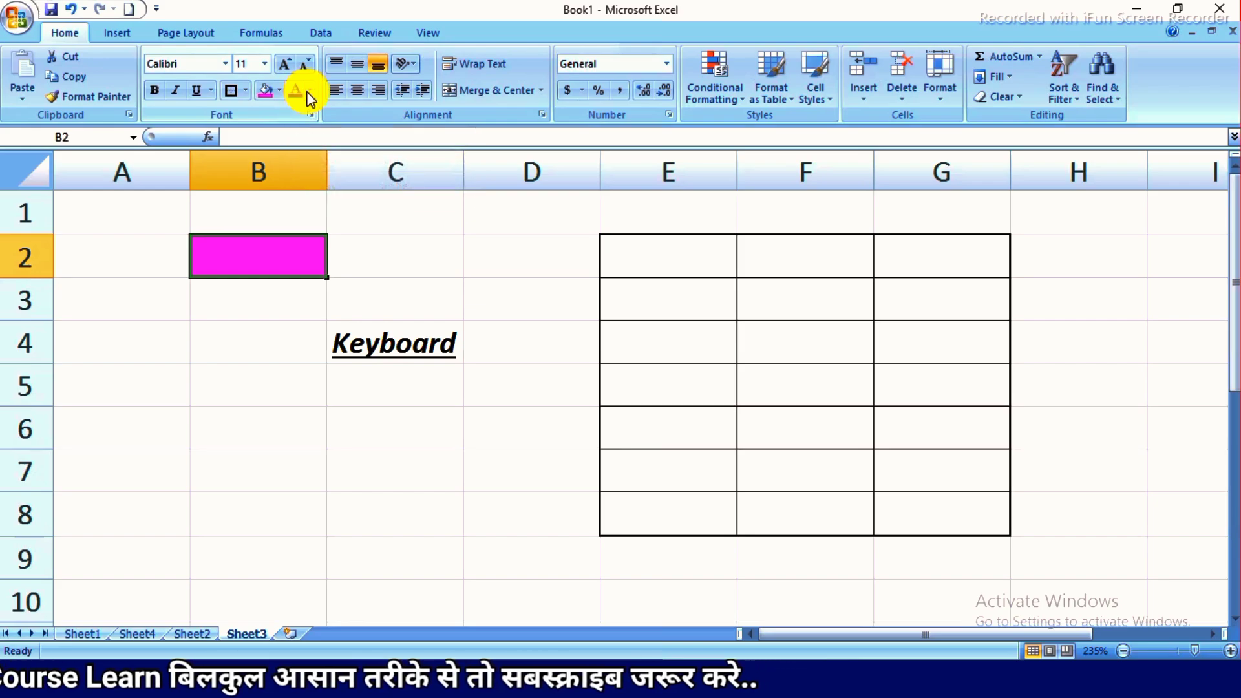
- Change the font colour of "Keyboard" in cell C4 to standard red
left_click(394, 346)
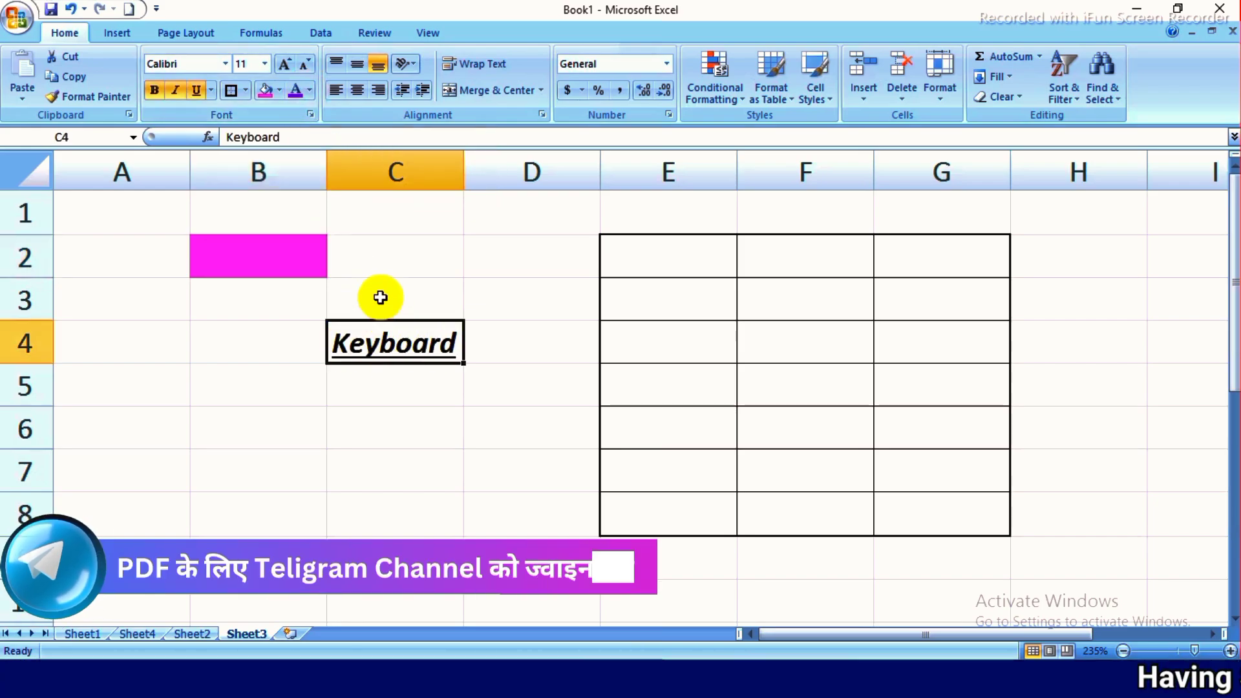
left_click(310, 90)
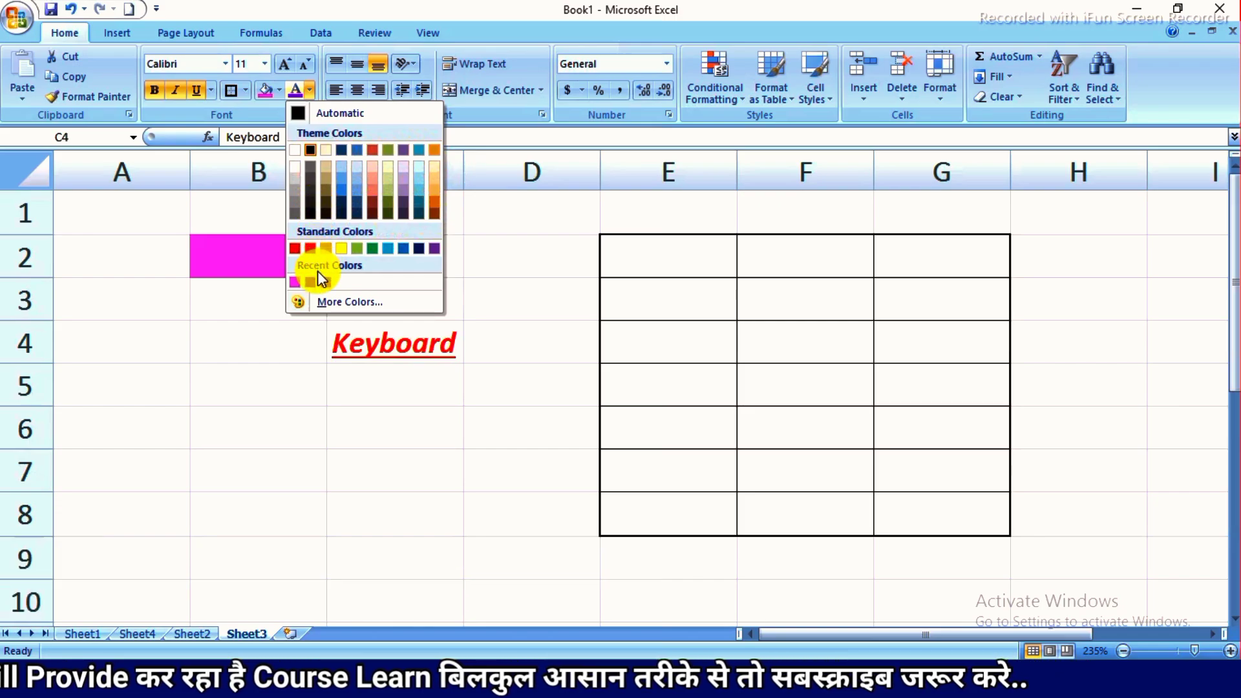
left_click(312, 249)
left_click(405, 401)
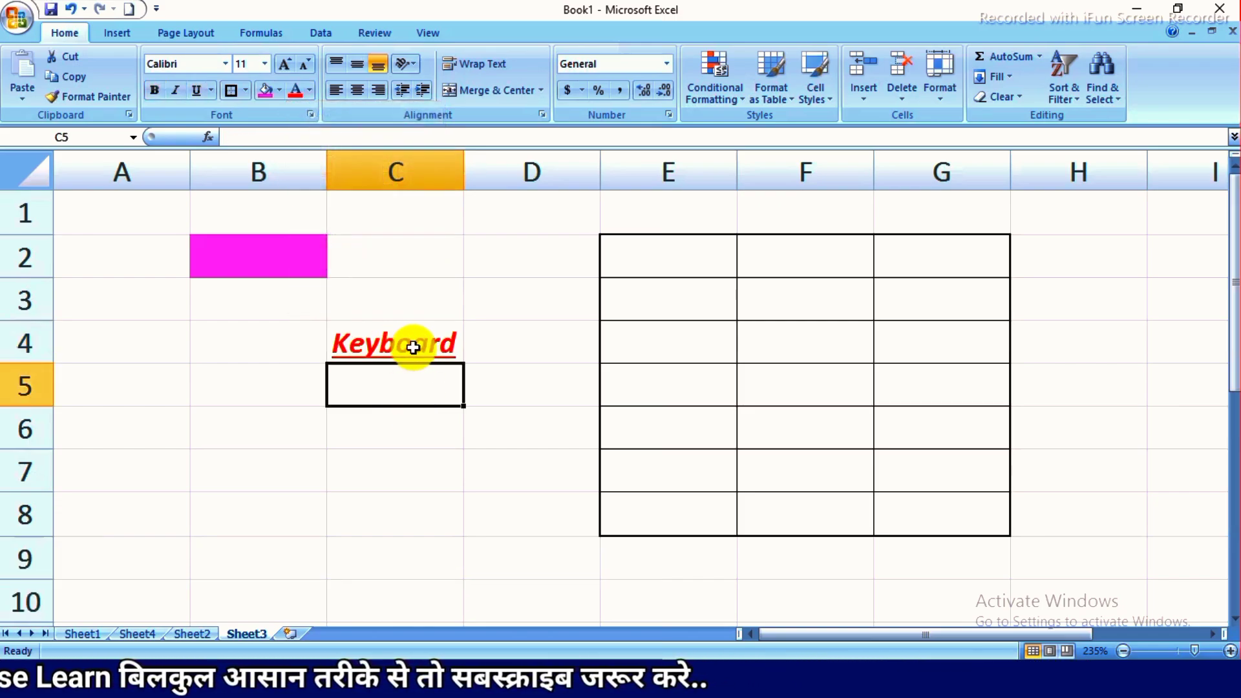
left_click(433, 304)
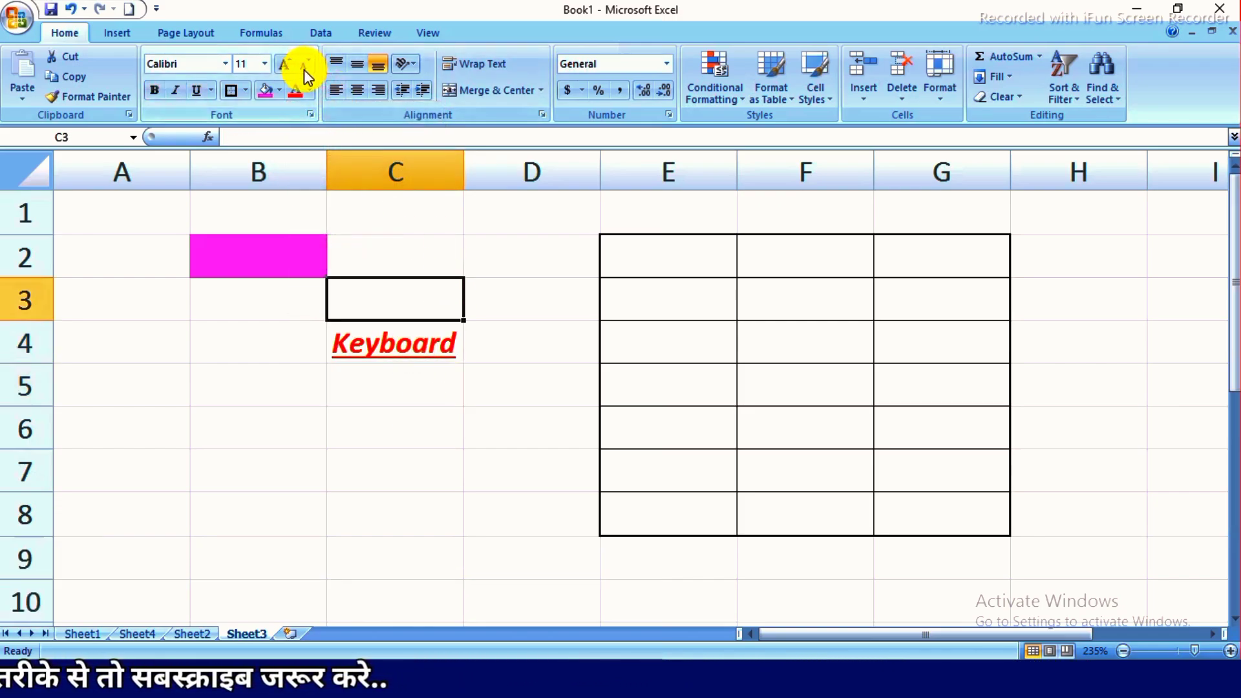
- Decrease the font size of "Keyboard" in cell C4 to 8 with the Decrease Font Size command
left_click(428, 349)
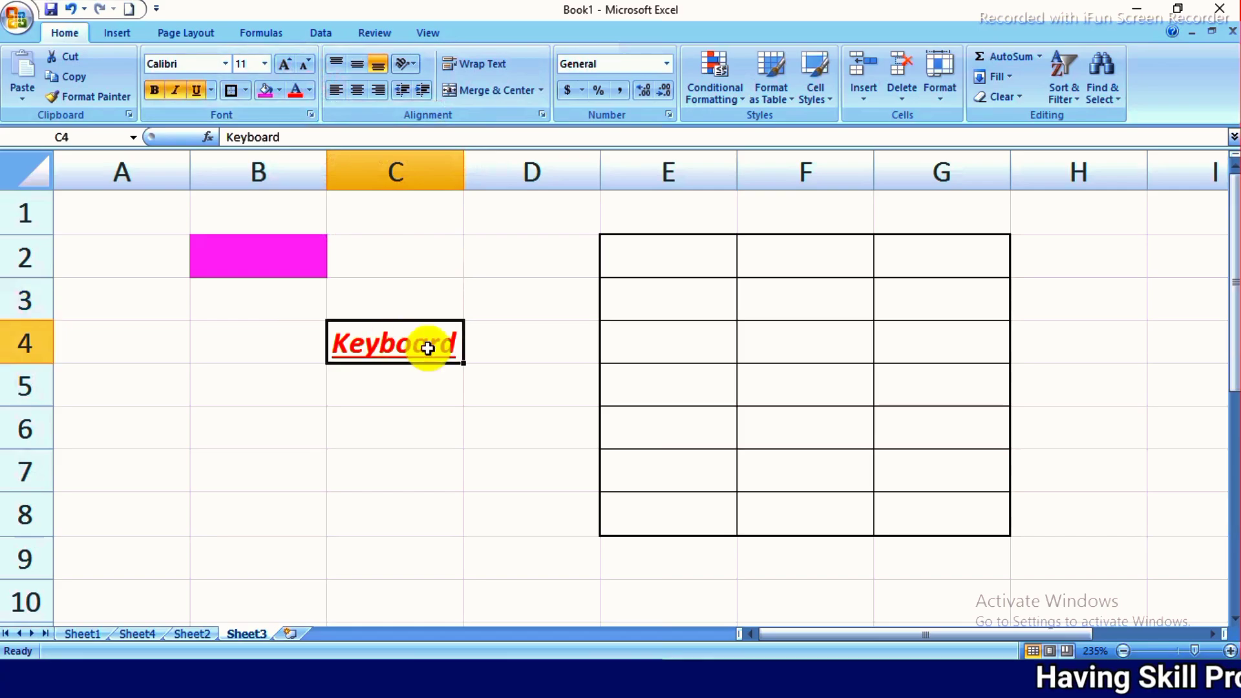
left_click(301, 63)
left_click(301, 64)
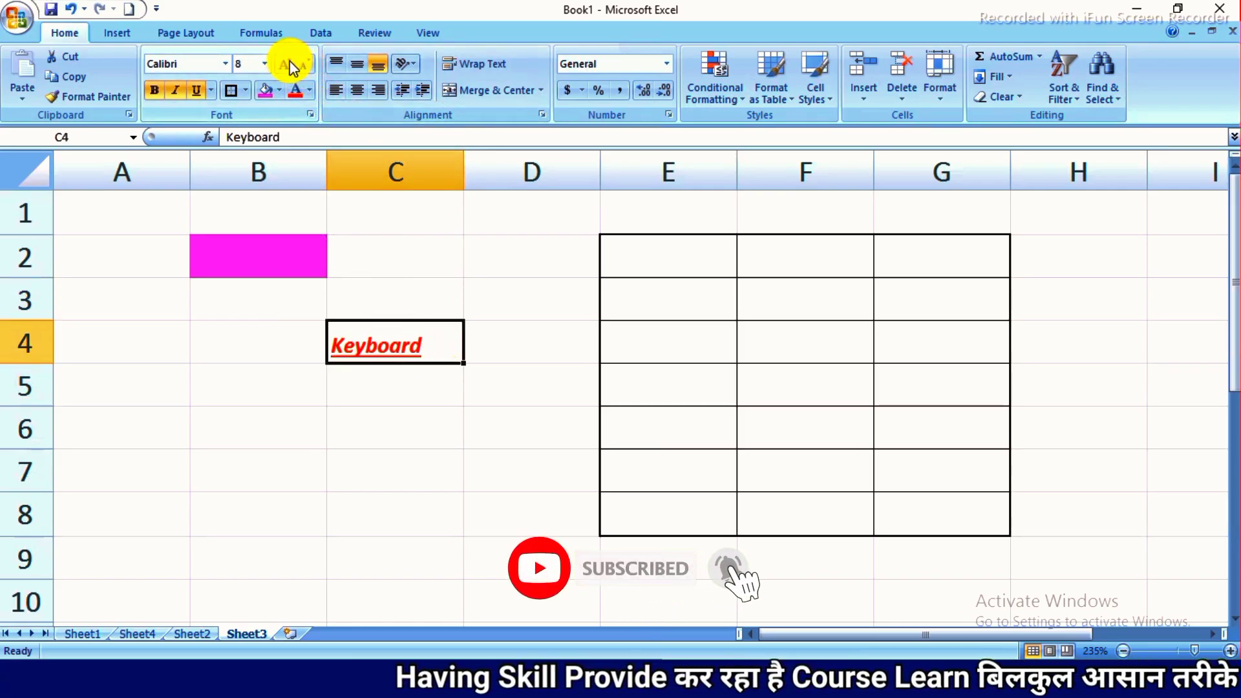
- Increase the font size of "Keyboard" in cell C4 stepwise to 20
left_click(289, 64)
left_click(289, 64)
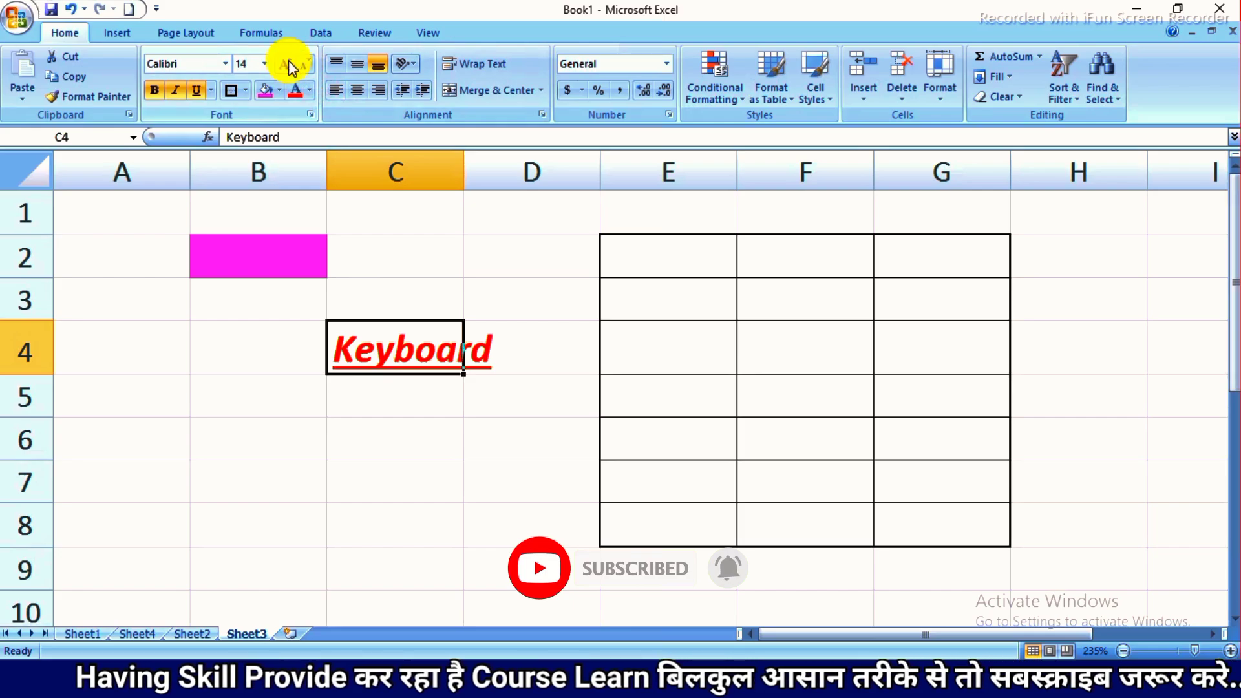
left_click(289, 64)
left_click(289, 64)
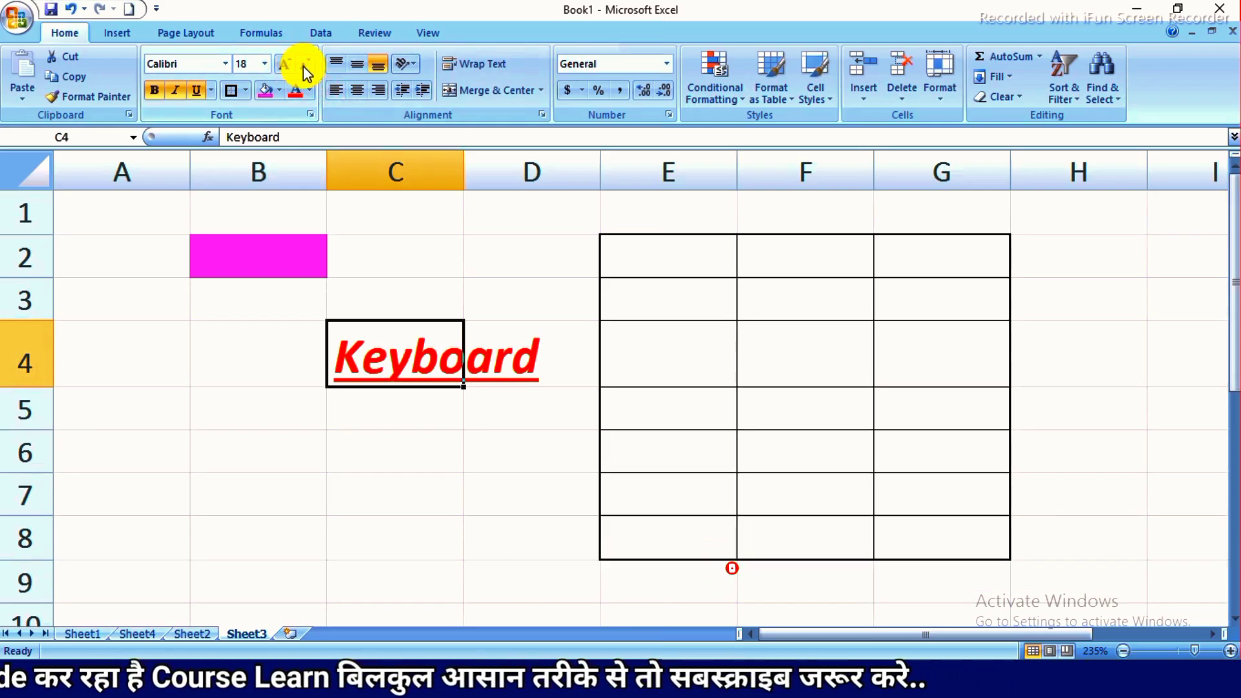
left_click(286, 64)
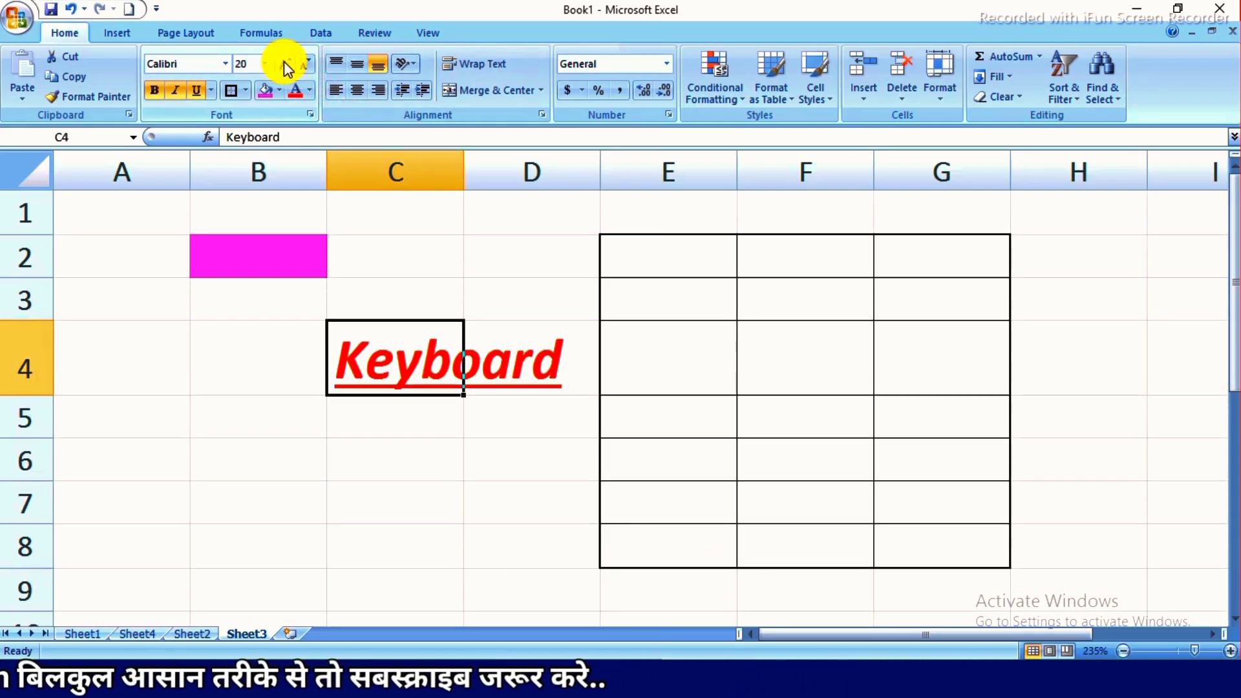
- Decrease the font size of "Keyboard" in cell C4 stepwise to 11
left_click(297, 64)
left_click(297, 63)
left_click(297, 63)
left_click(296, 63)
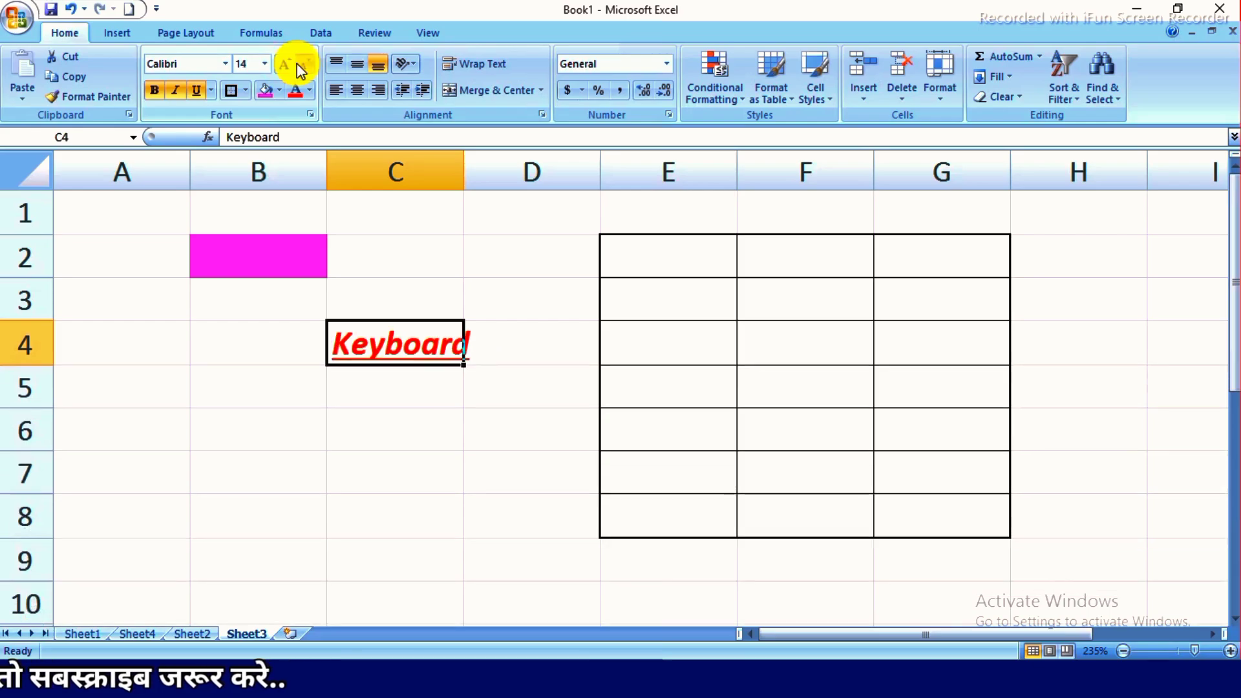
left_click(297, 63)
left_click(384, 413)
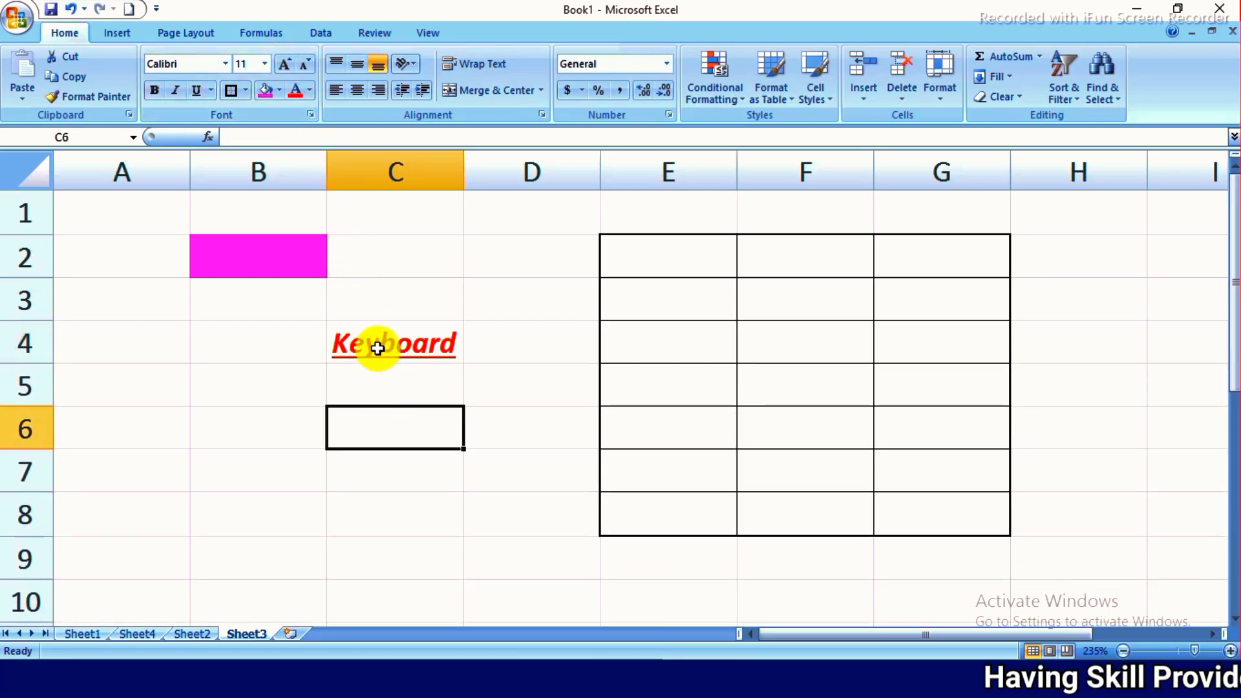
- Change the font of "Keyboard" in cell C4 to Anklepants
left_click(377, 347)
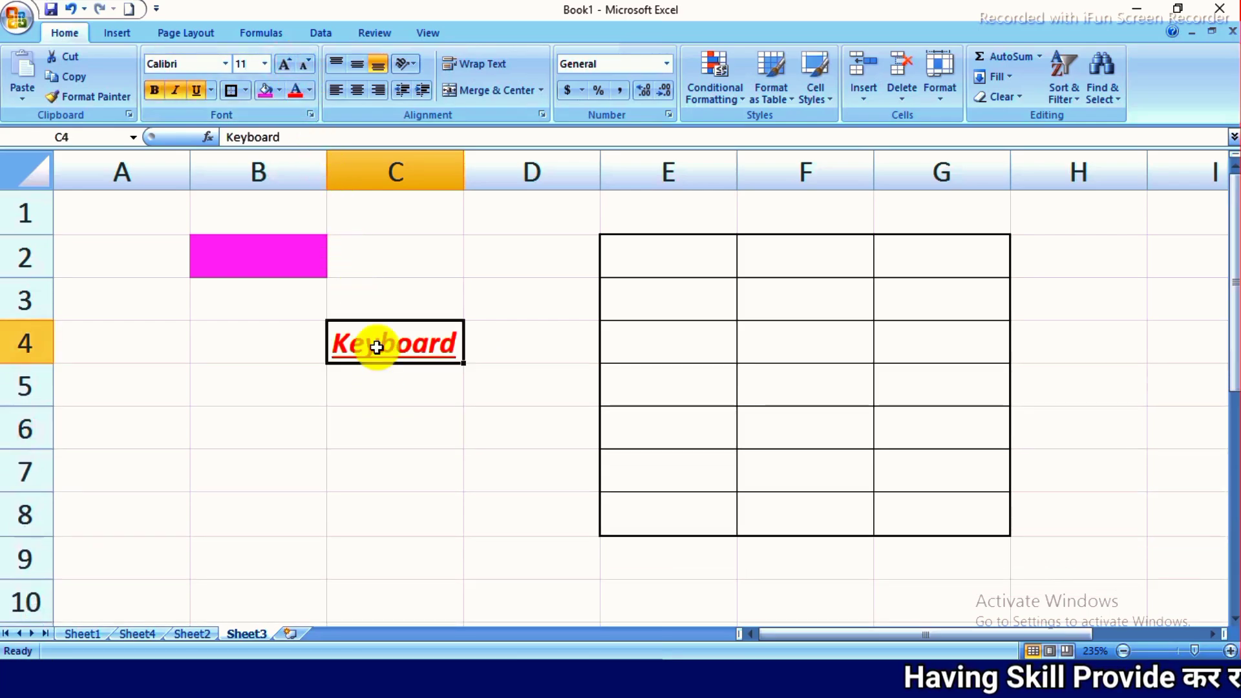
left_click(267, 63)
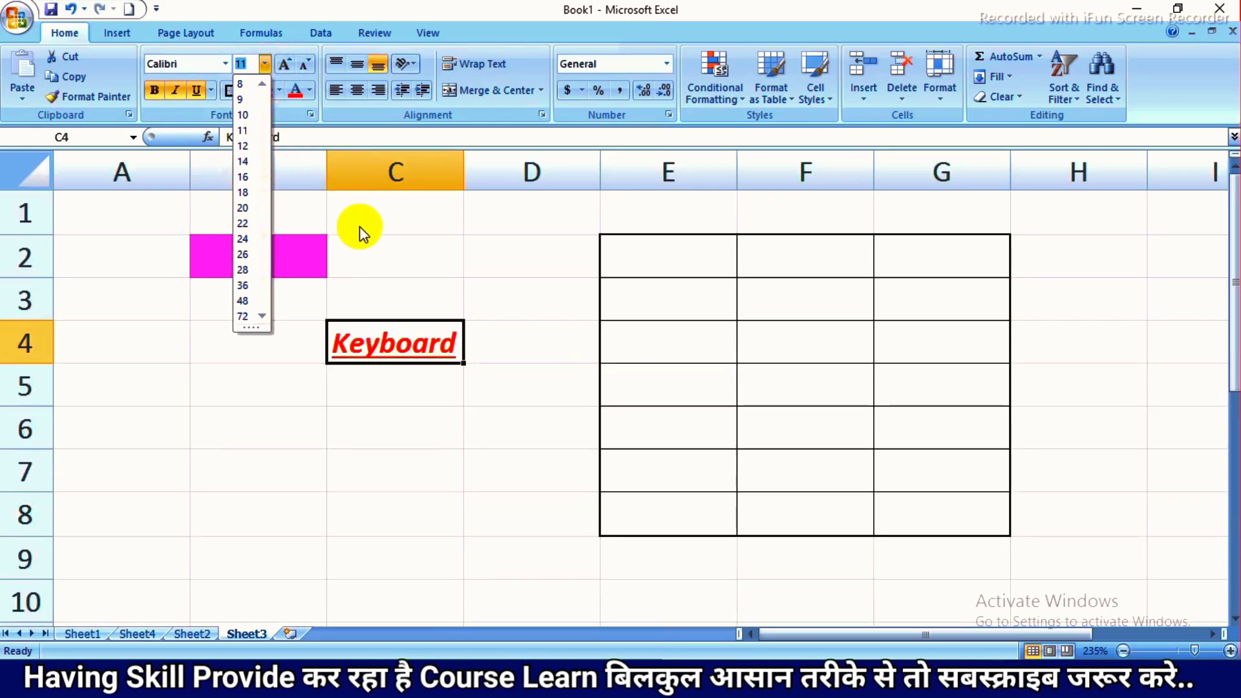
left_click(359, 226)
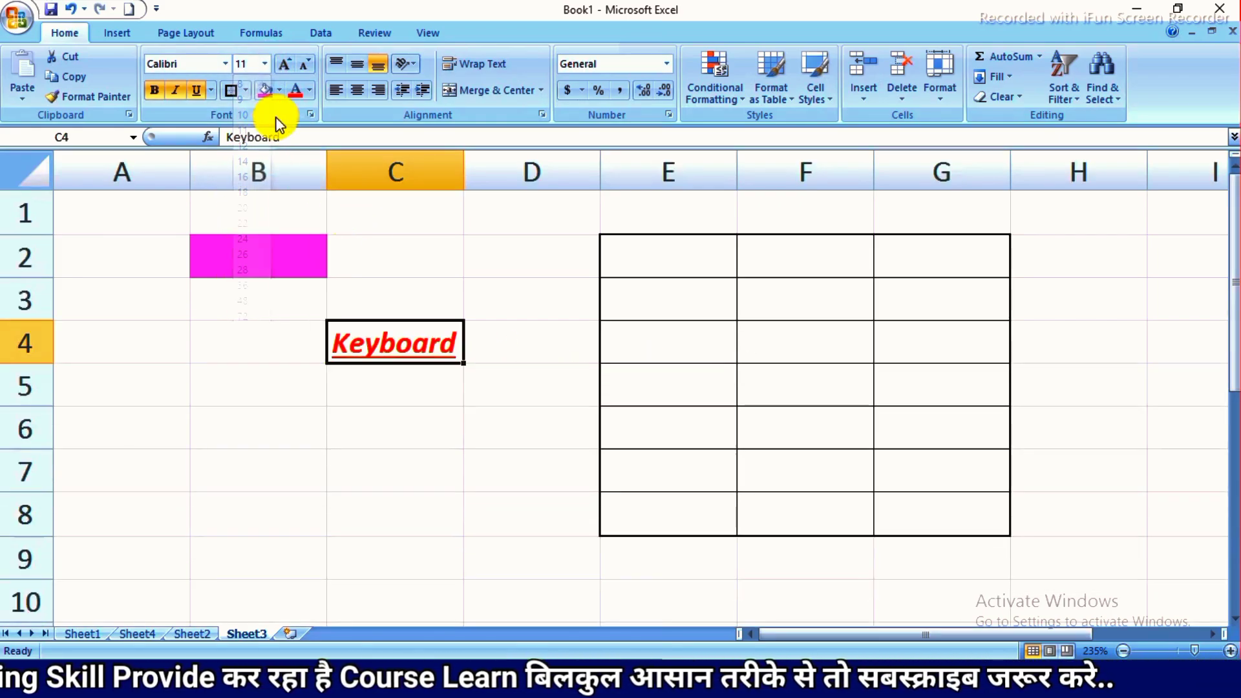
left_click(231, 64)
left_click(217, 258)
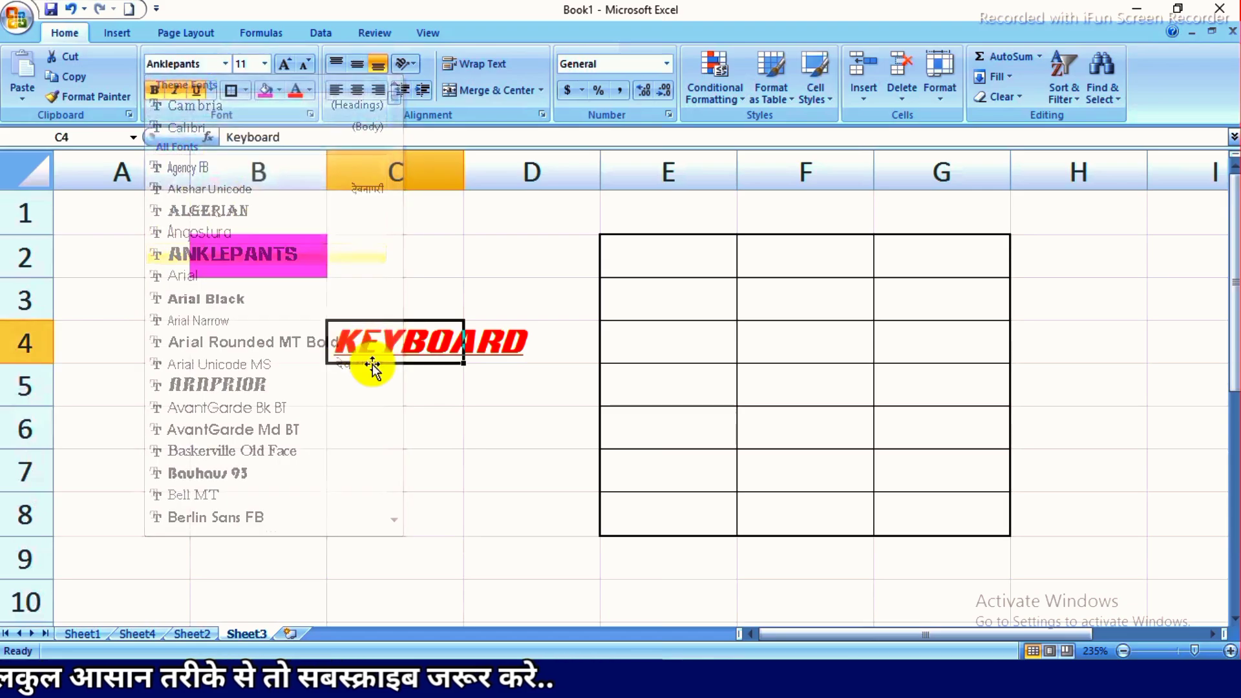
left_click(370, 367)
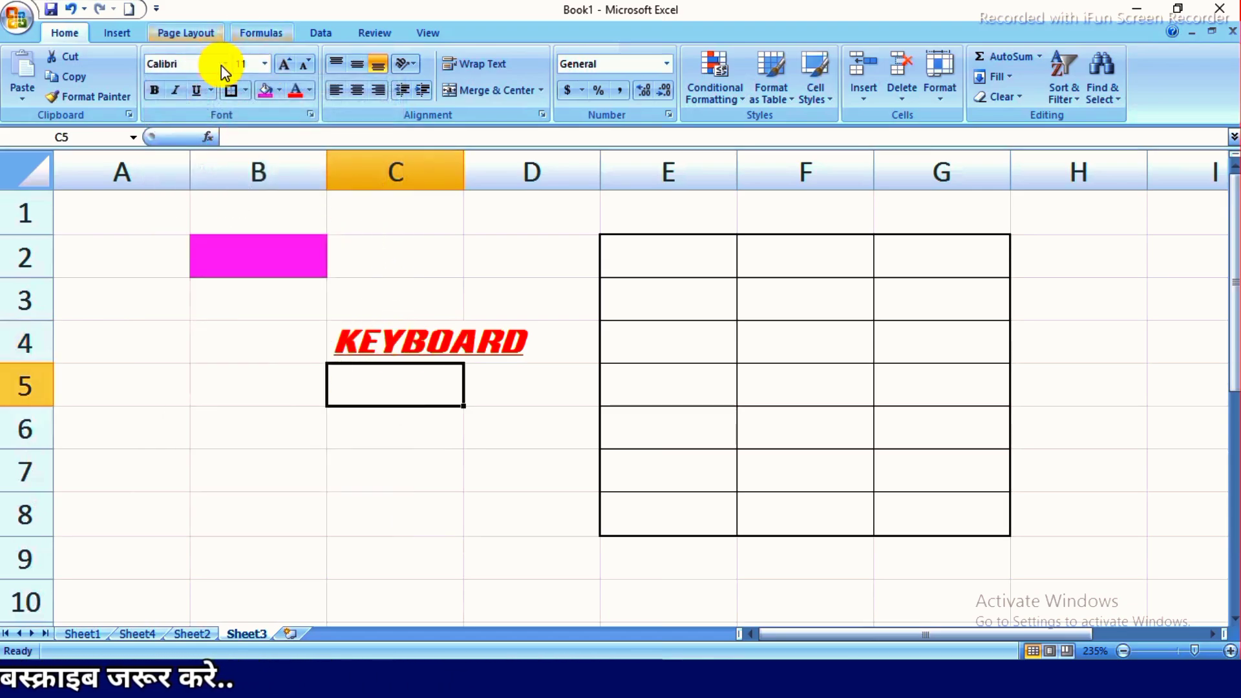
left_click(388, 340)
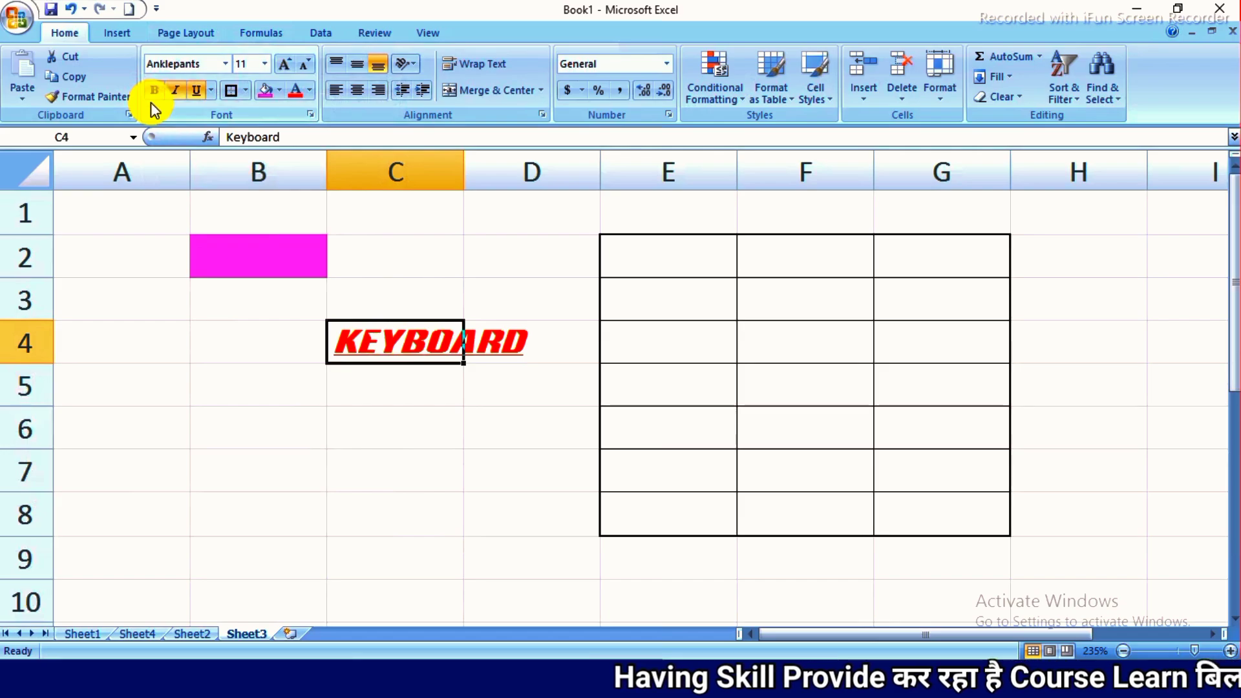
key("ctrl+b")
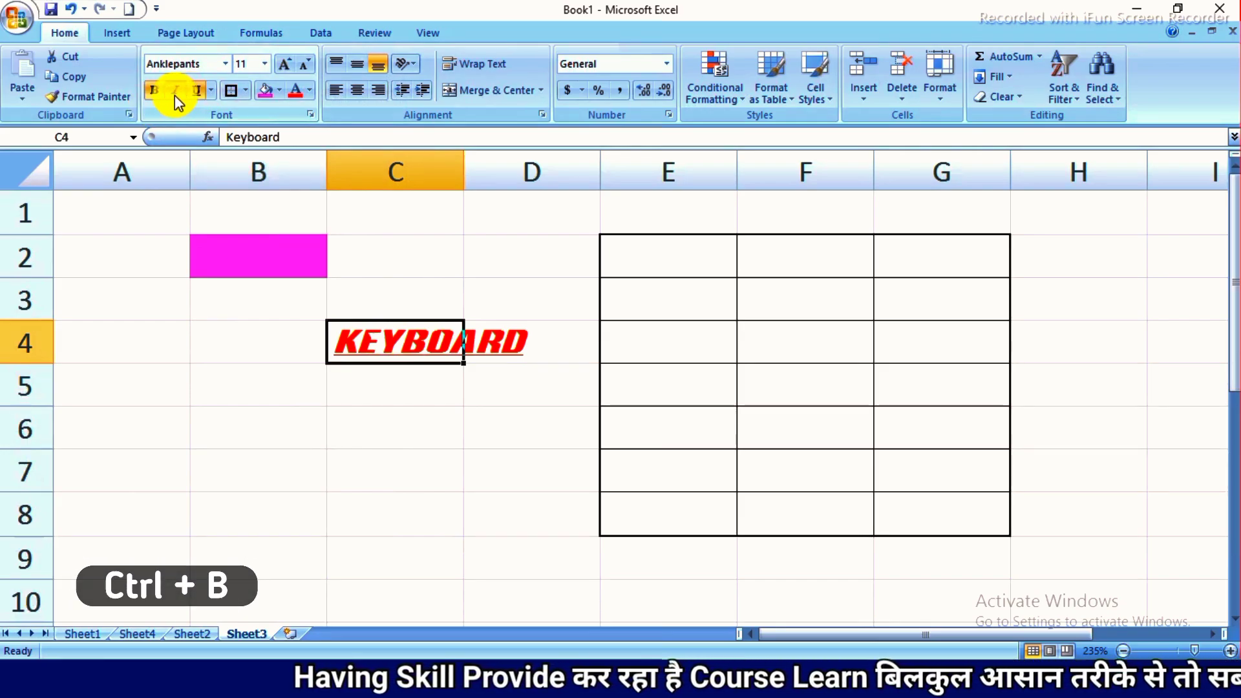
key("ctrl+i")
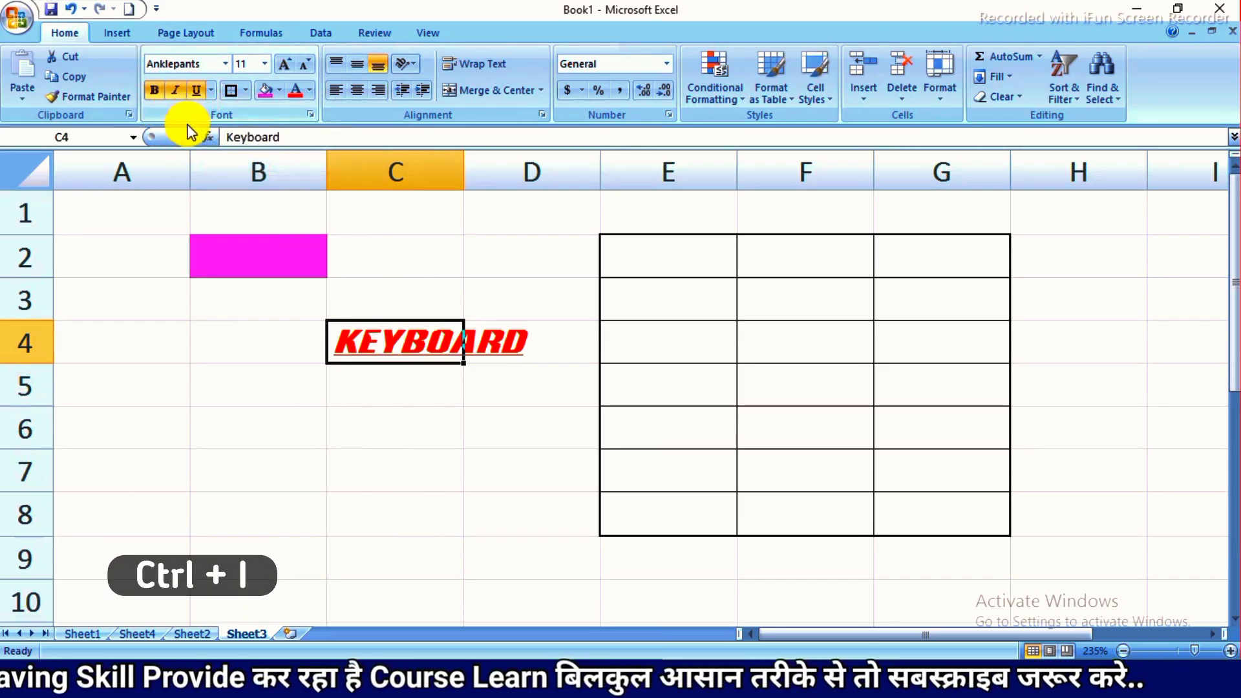
key("ctrl+u")
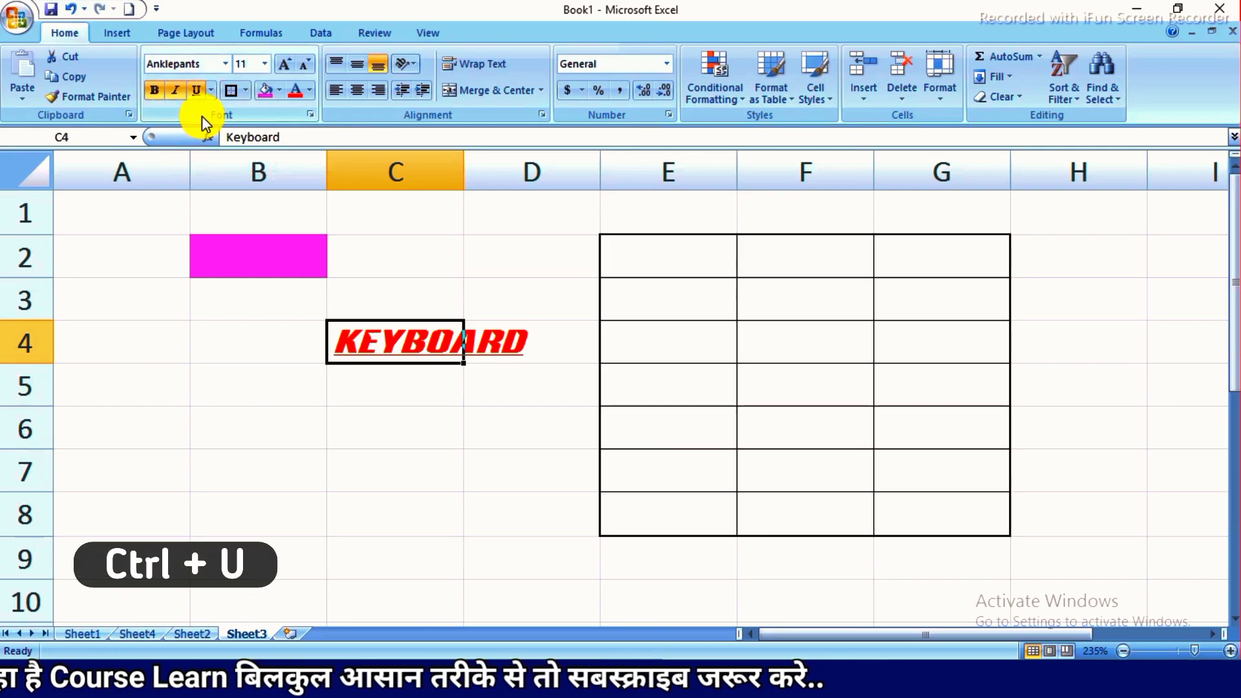
left_click(395, 287)
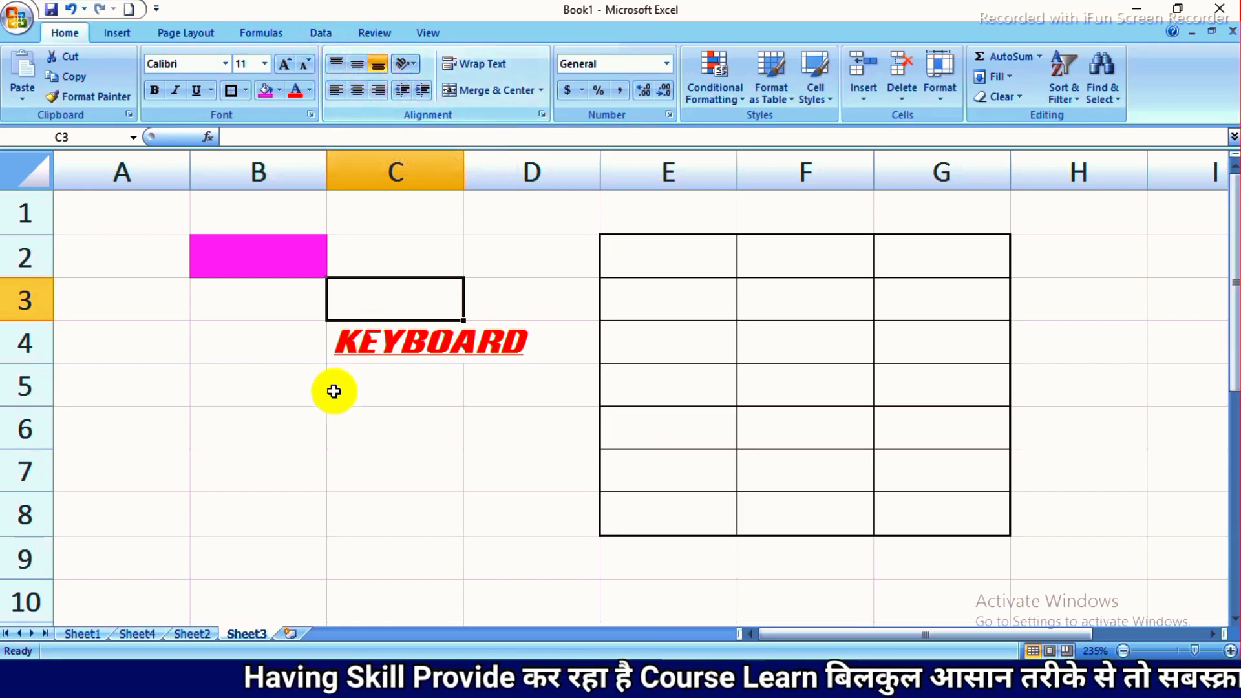
left_click(310, 424)
- Add a new worksheet after Sheet3 and enter "Mouse" in its cell C4
left_click(291, 634)
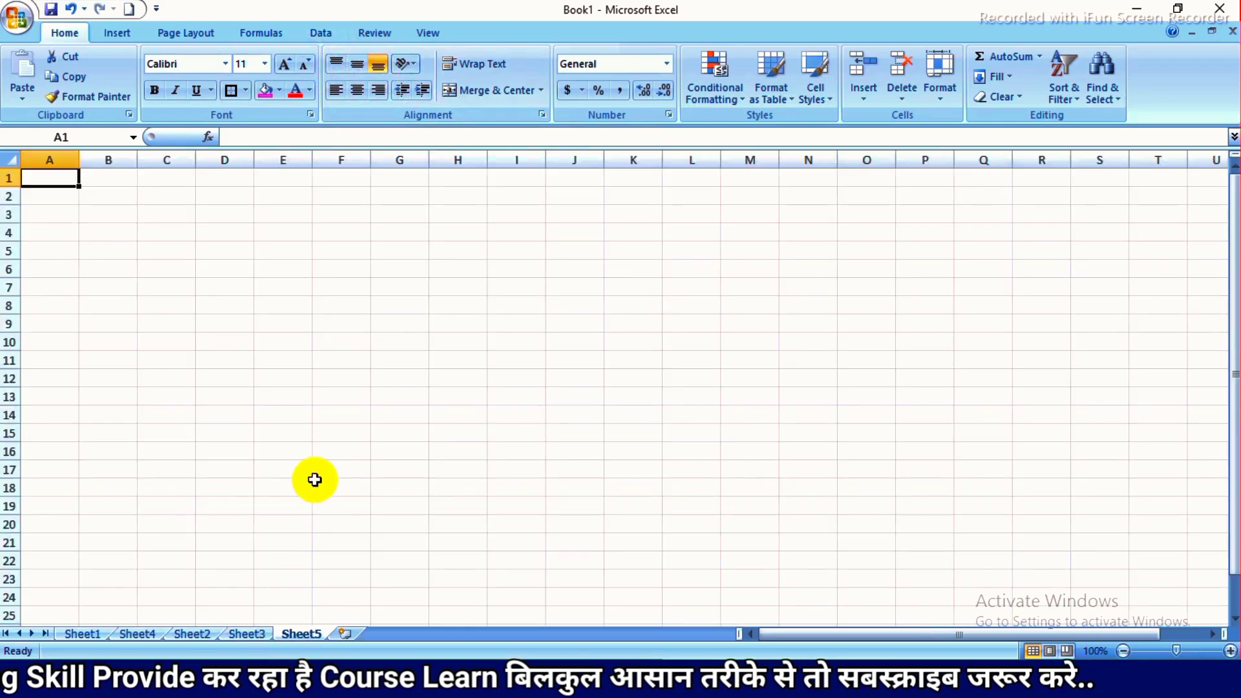
scroll(283, 320, "up", 1, "ctrl")
left_click(299, 297)
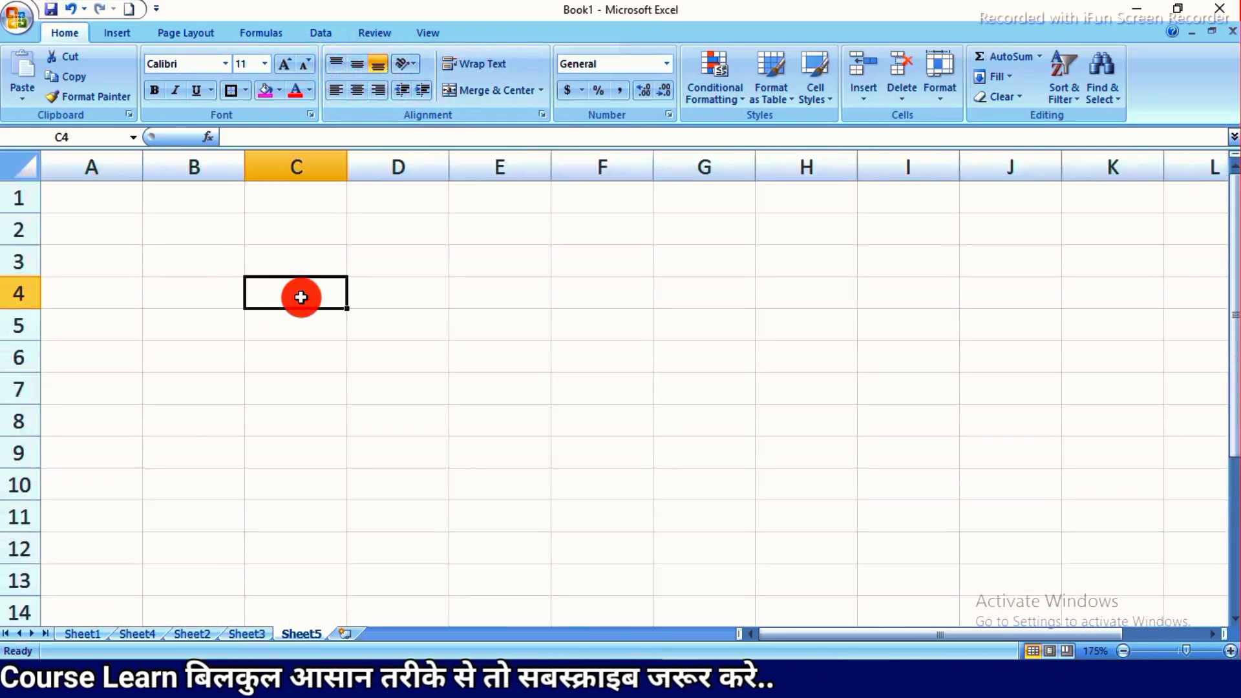
type("Mous")
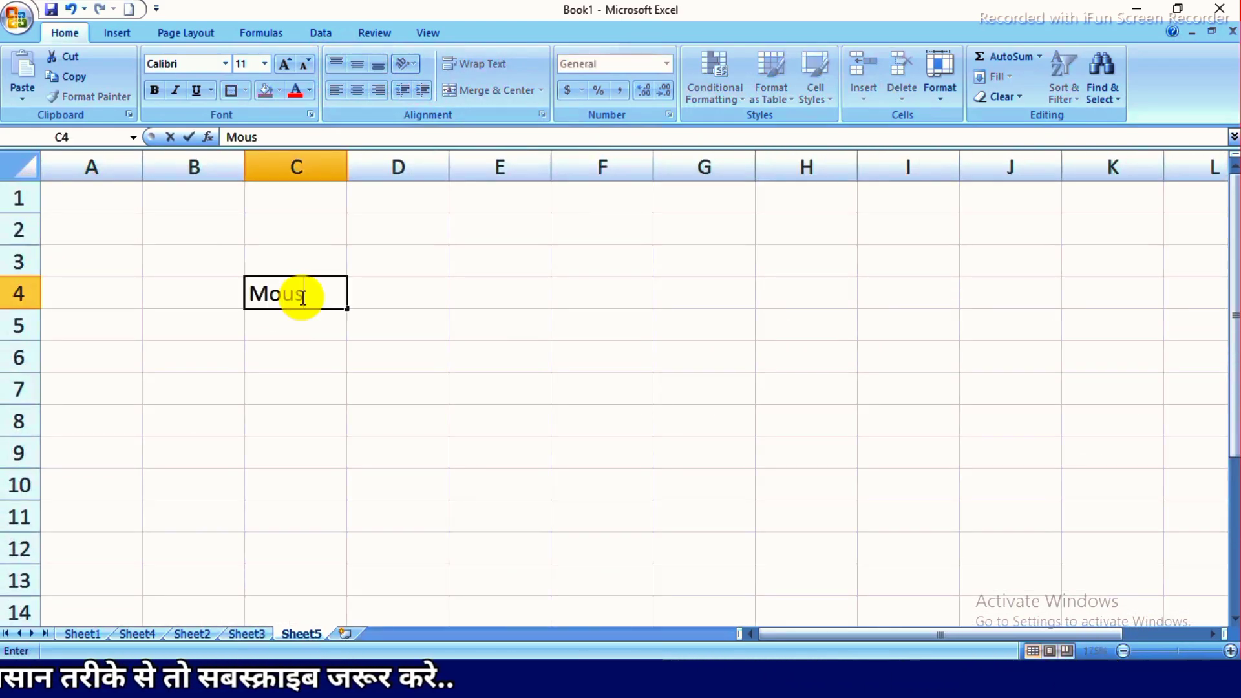
type("e")
key("Return")
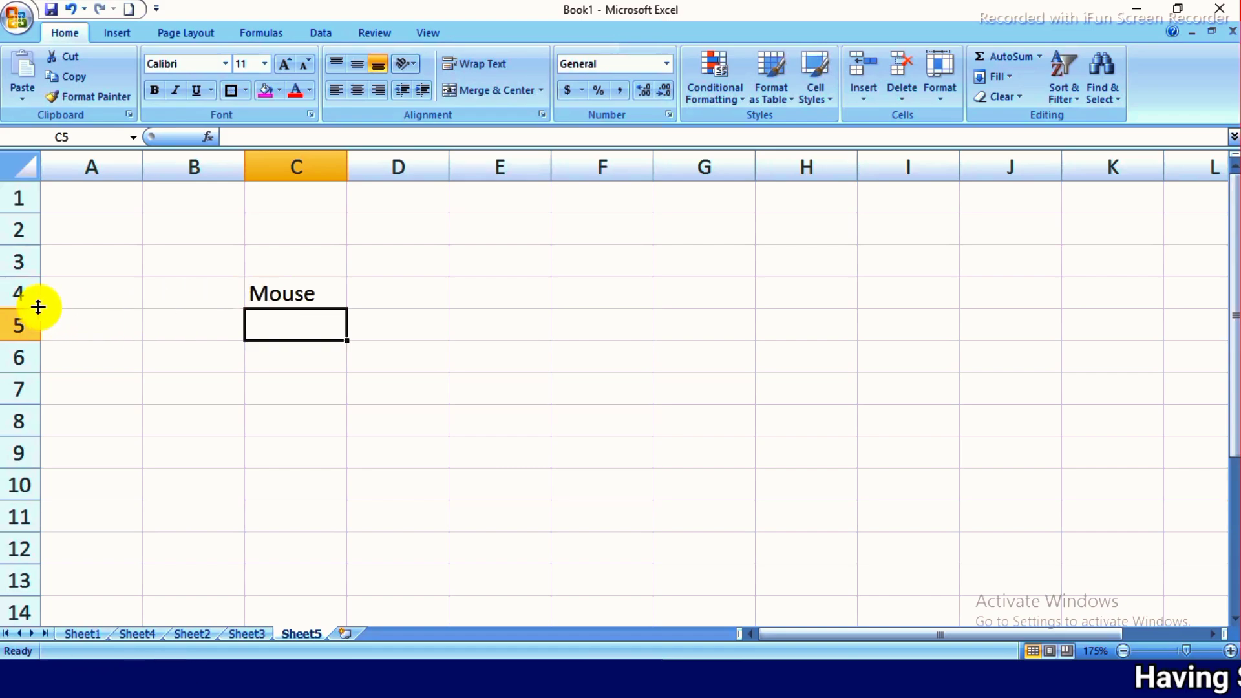
- Make row 4 about three and a half times as tall
left_click_drag(39, 307, 38, 390)
key("Down")
key("Down")
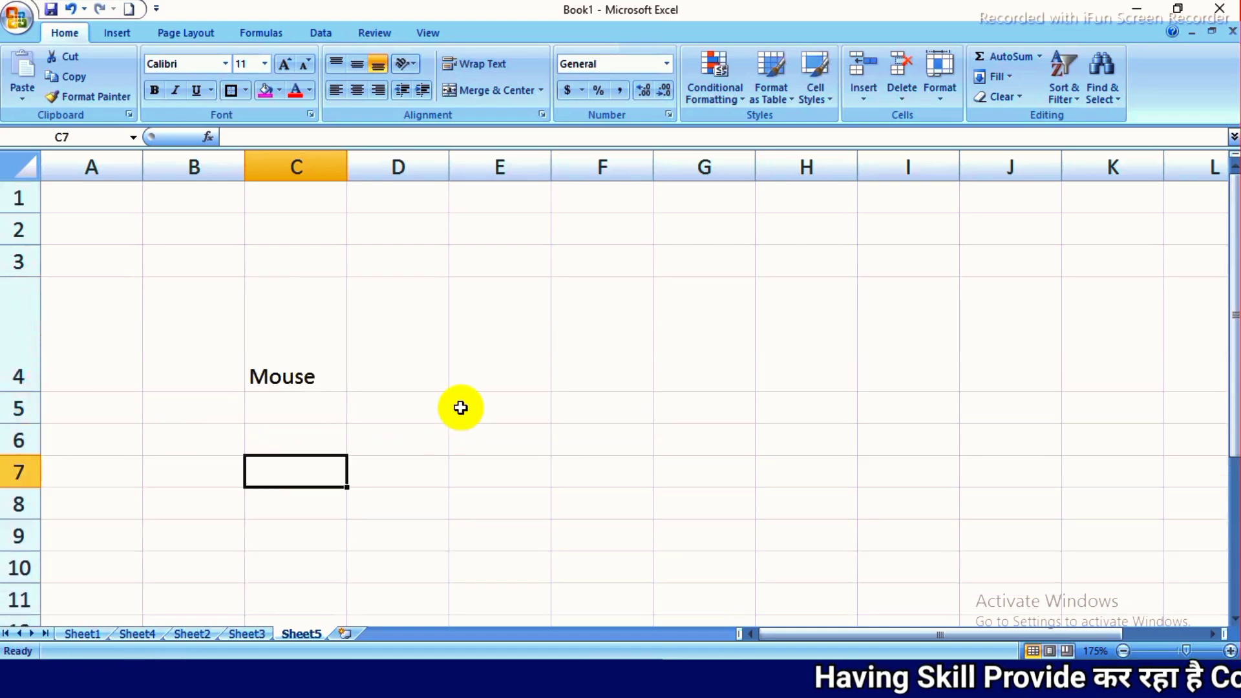
- Align "Mouse" in cell C4 vertically to the top, then the middle, and finally the bottom of the cell
left_click(301, 346)
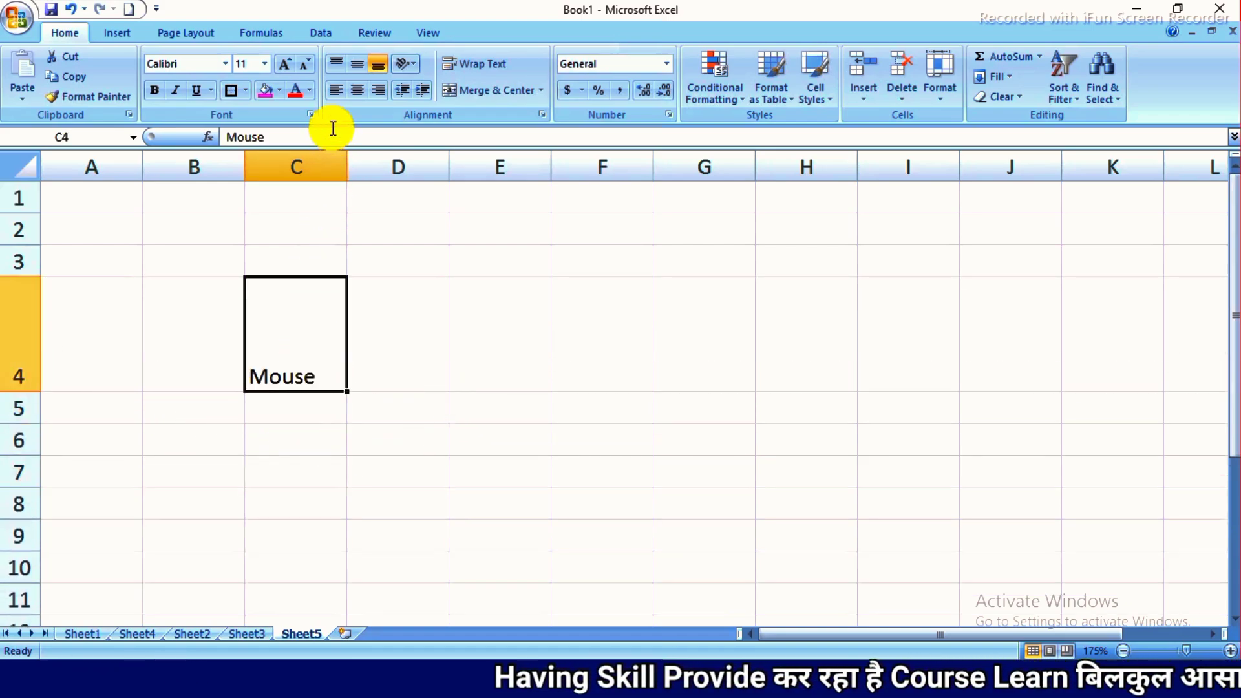
left_click(338, 65)
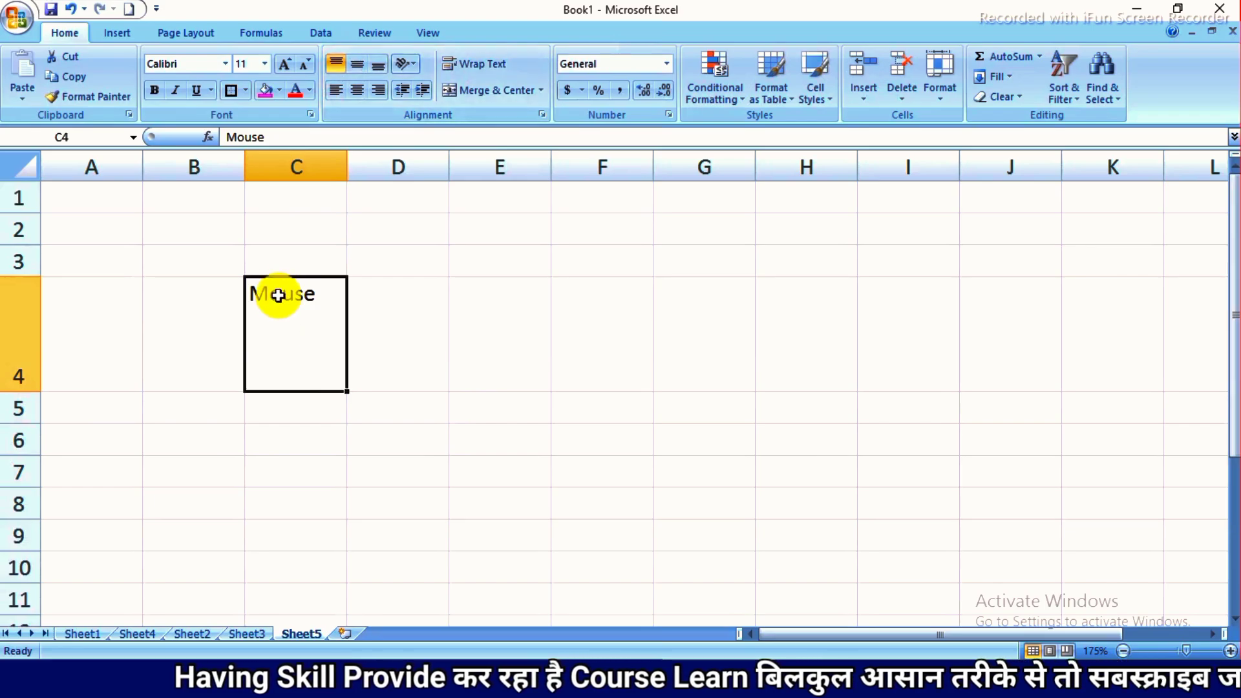
left_click(356, 63)
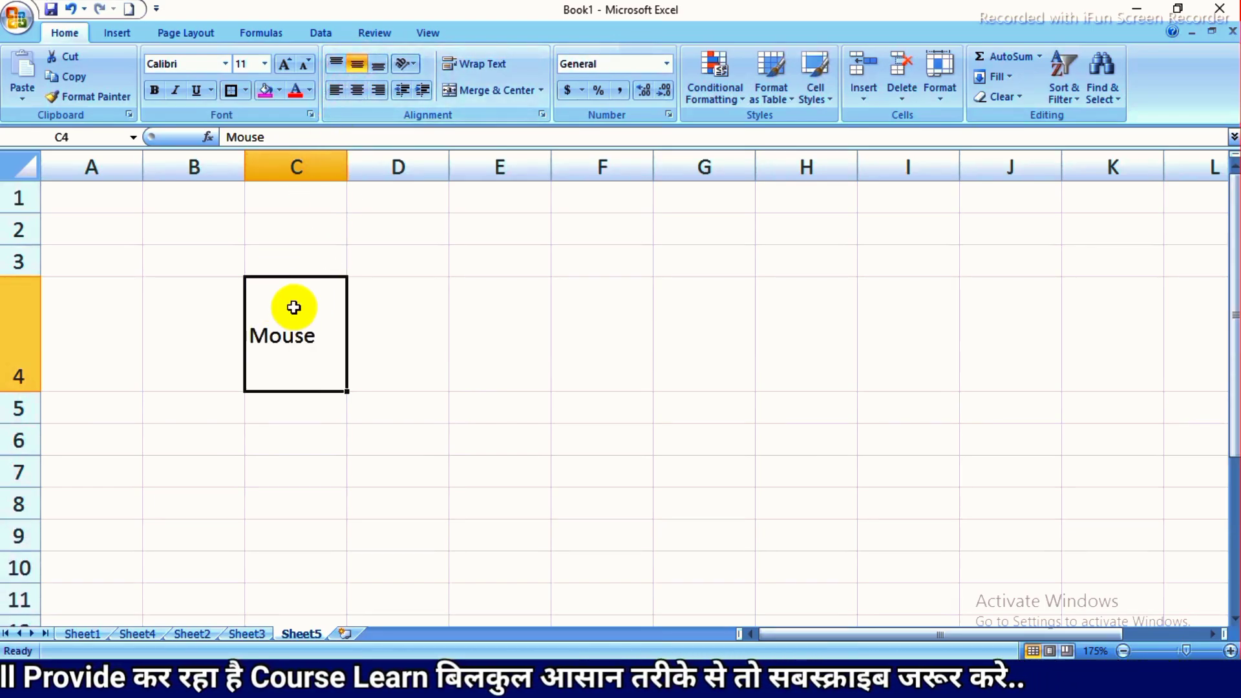
left_click(375, 68)
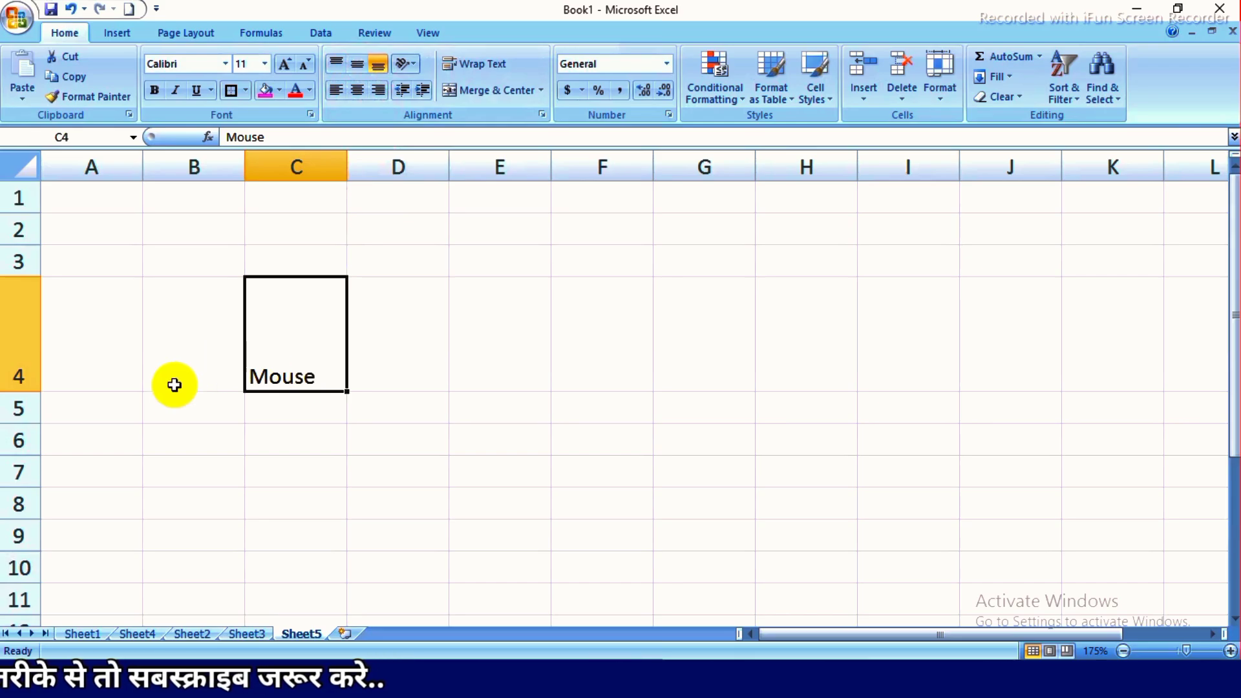
- AutoFit the height of row 4 and widen column C by about a third
double_click(32, 391)
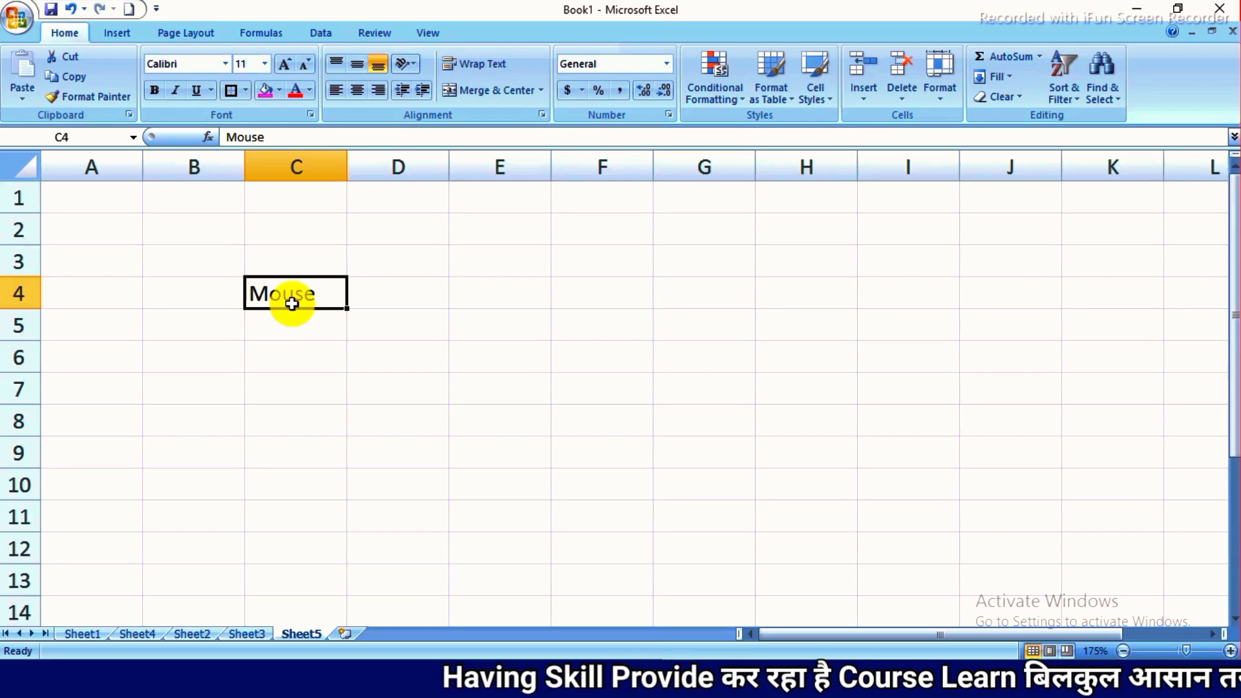
left_click_drag(343, 180, 380, 181)
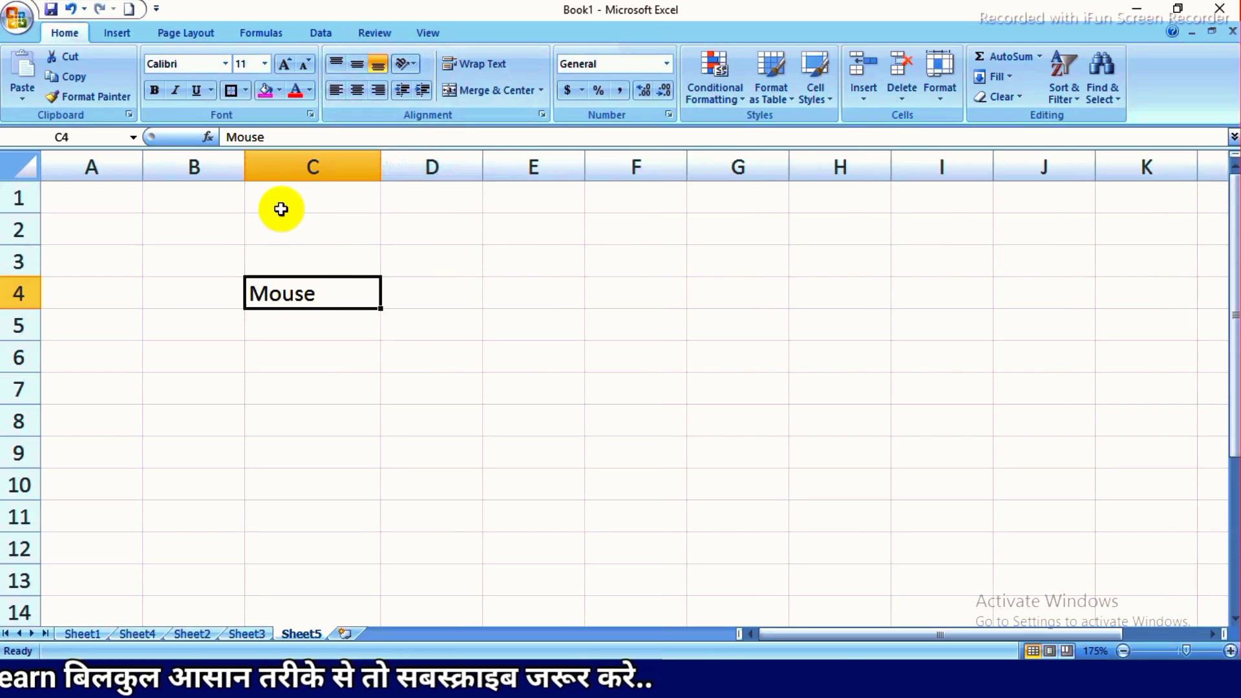
- Apply center and finally right alignment to "Mouse" in cell C4, and set its orientation to Rotate Text Up
left_click(358, 90)
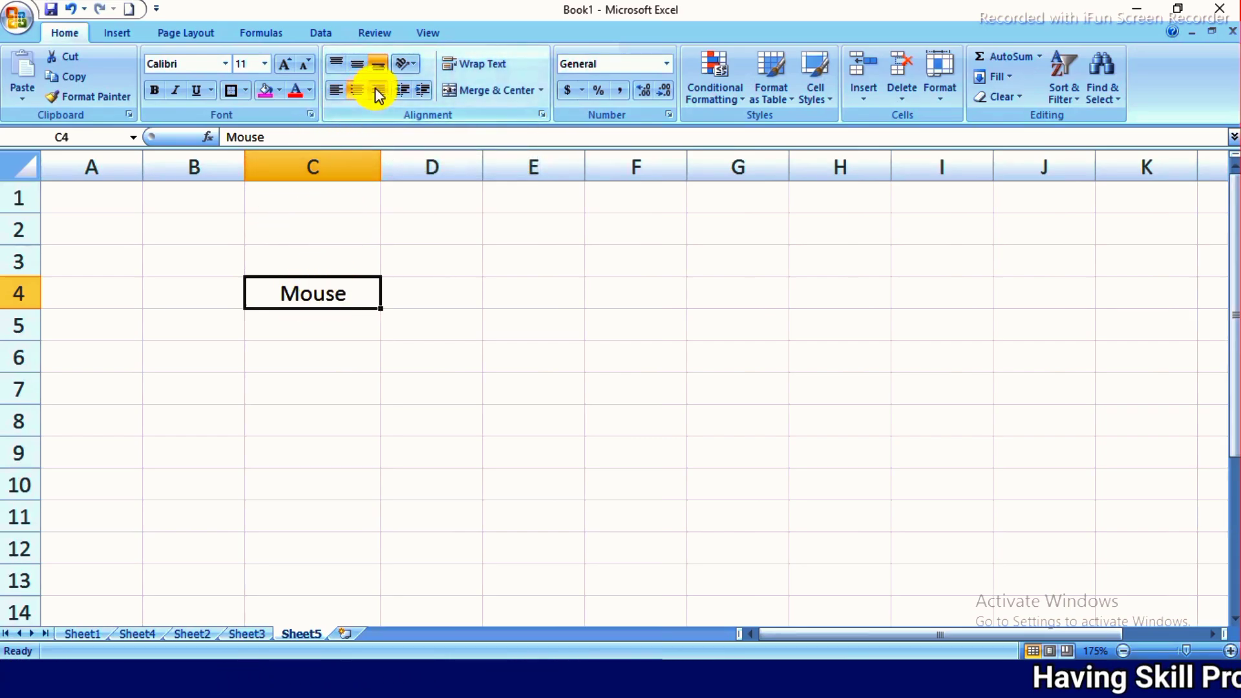
left_click(413, 63)
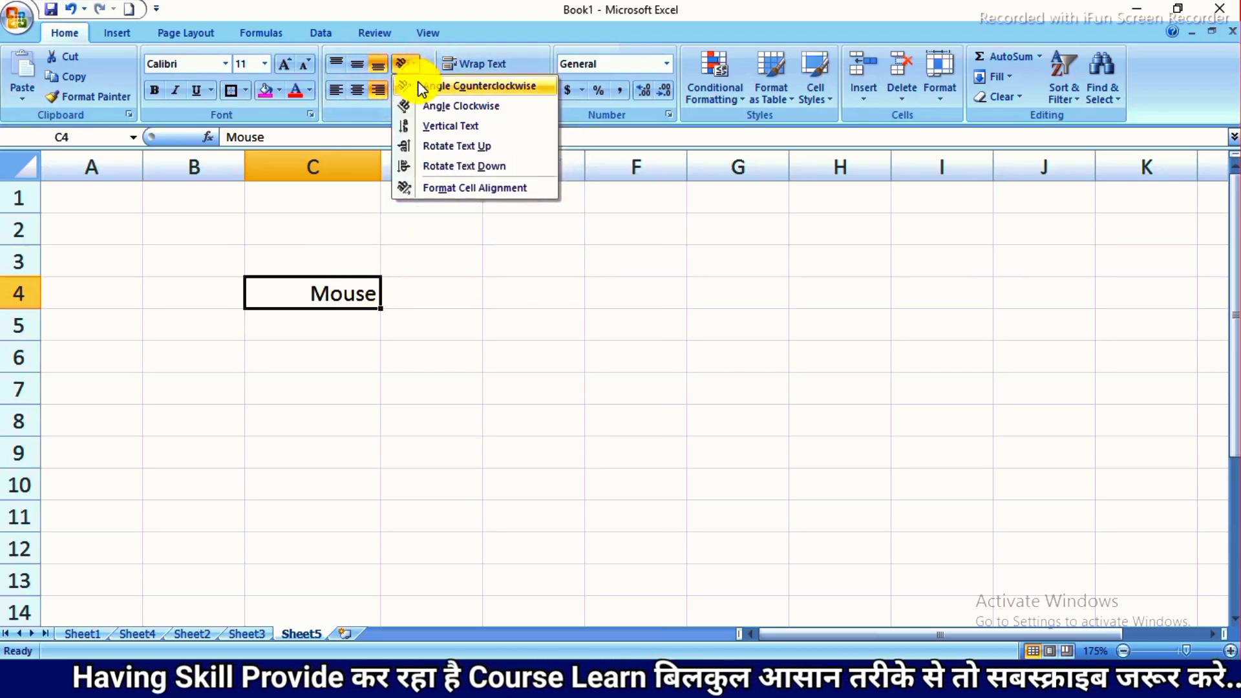
left_click(421, 147)
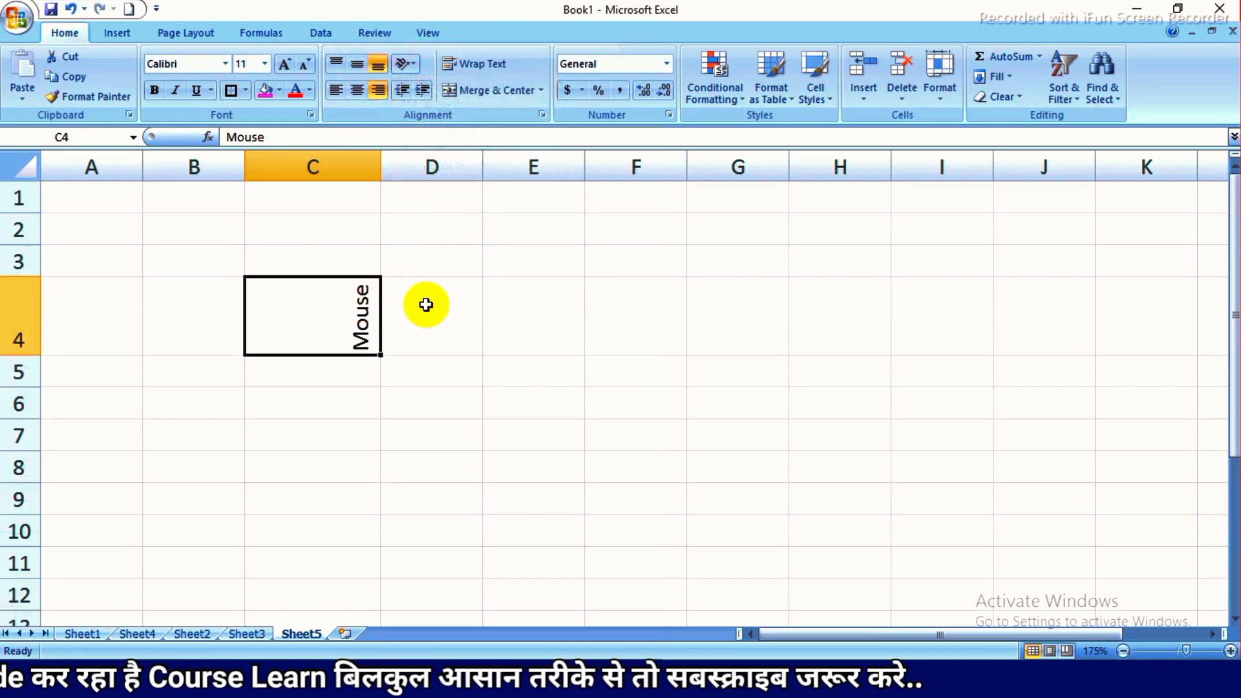
- Set the orientation of "Mouse" in cell C4 to Rotate Text Down, then Angle Counterclockwise, and finally Vertical Text
left_click(409, 68)
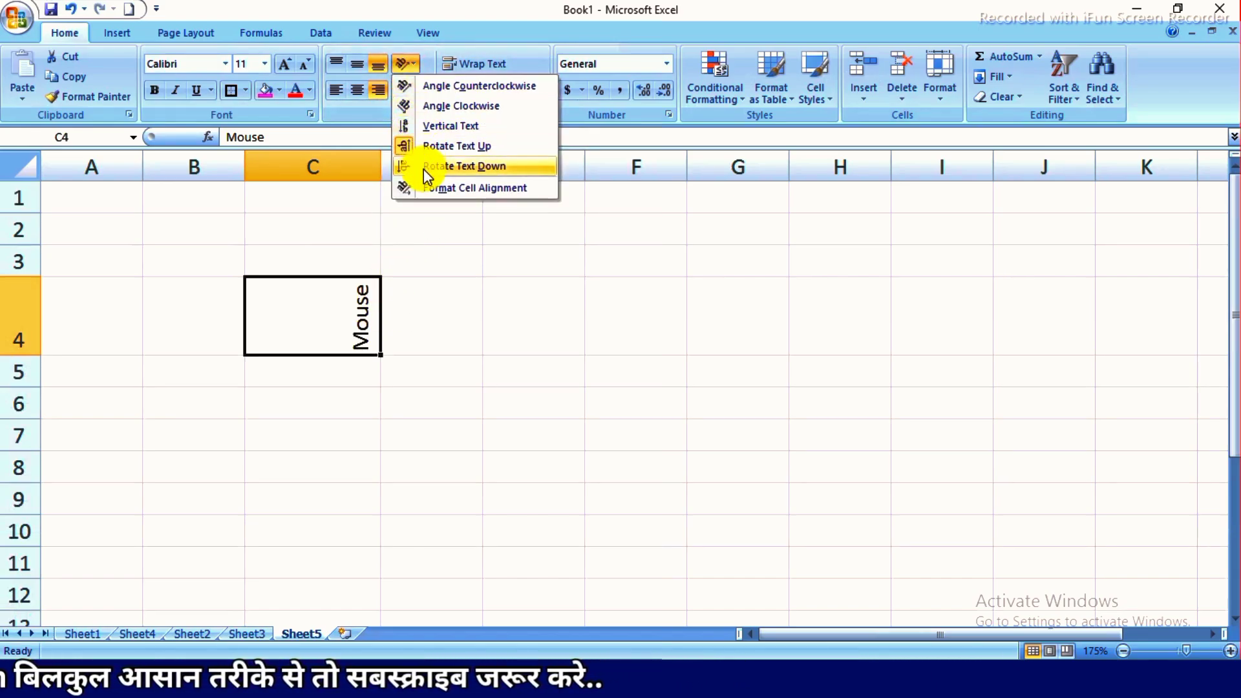
left_click(425, 167)
left_click(410, 64)
left_click(426, 85)
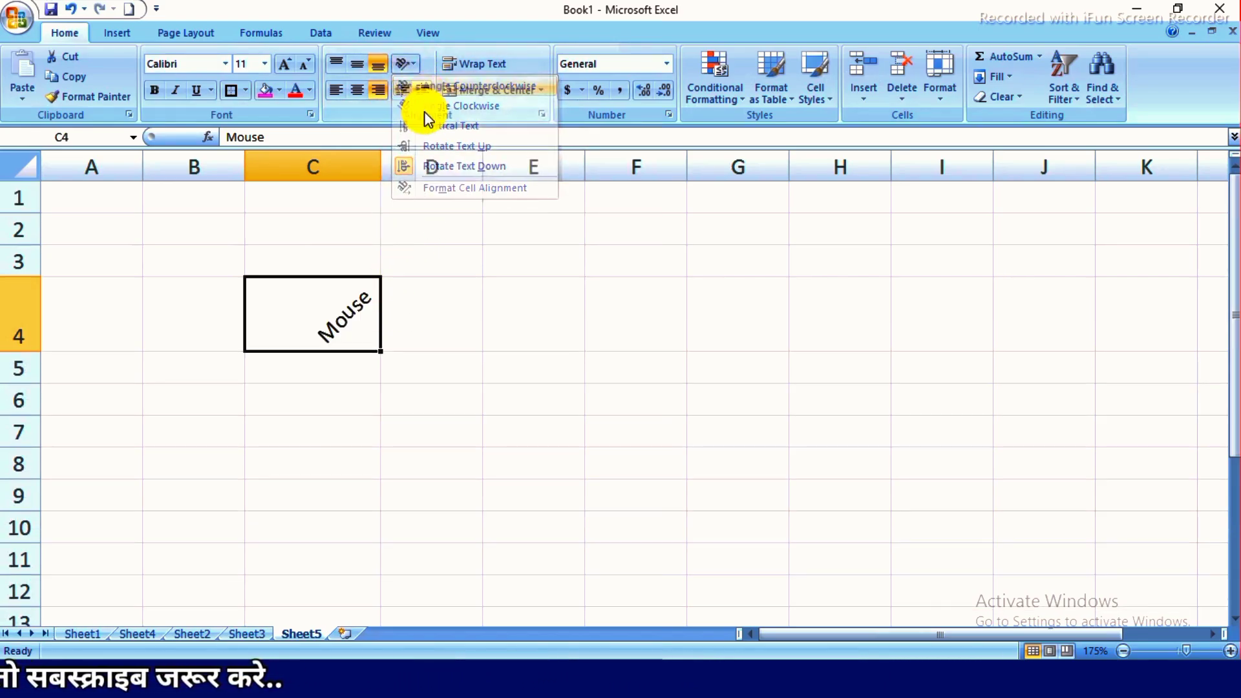
left_click(406, 66)
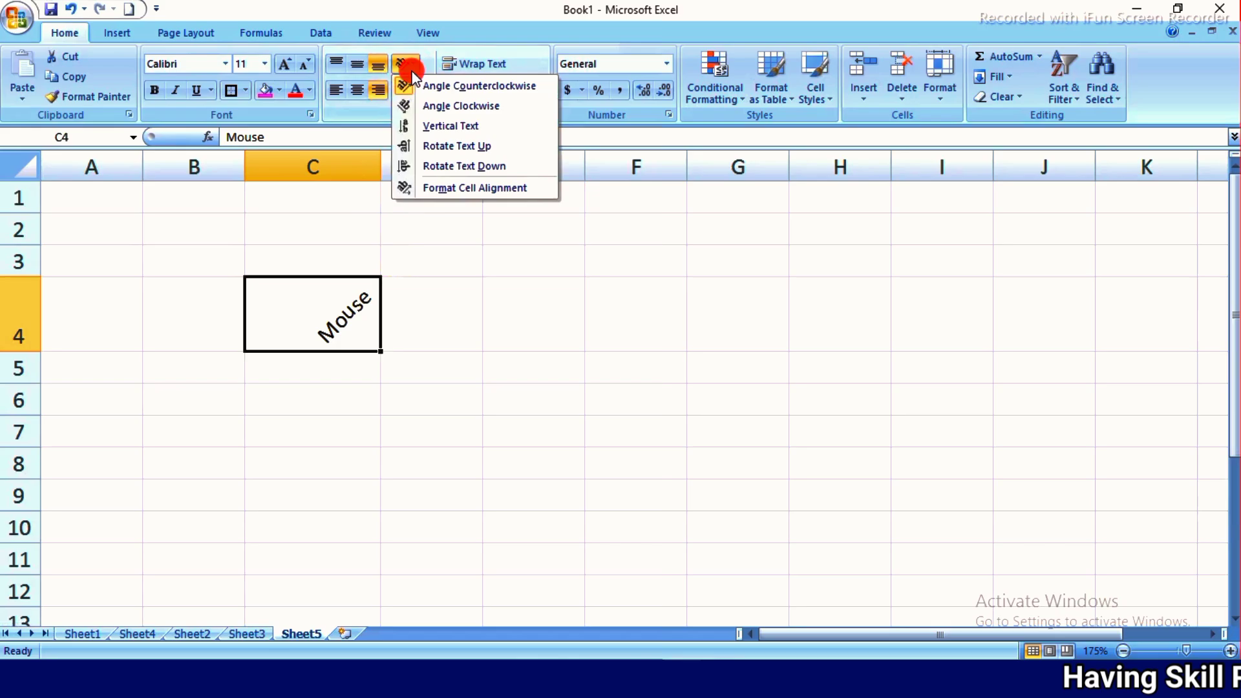
left_click(416, 126)
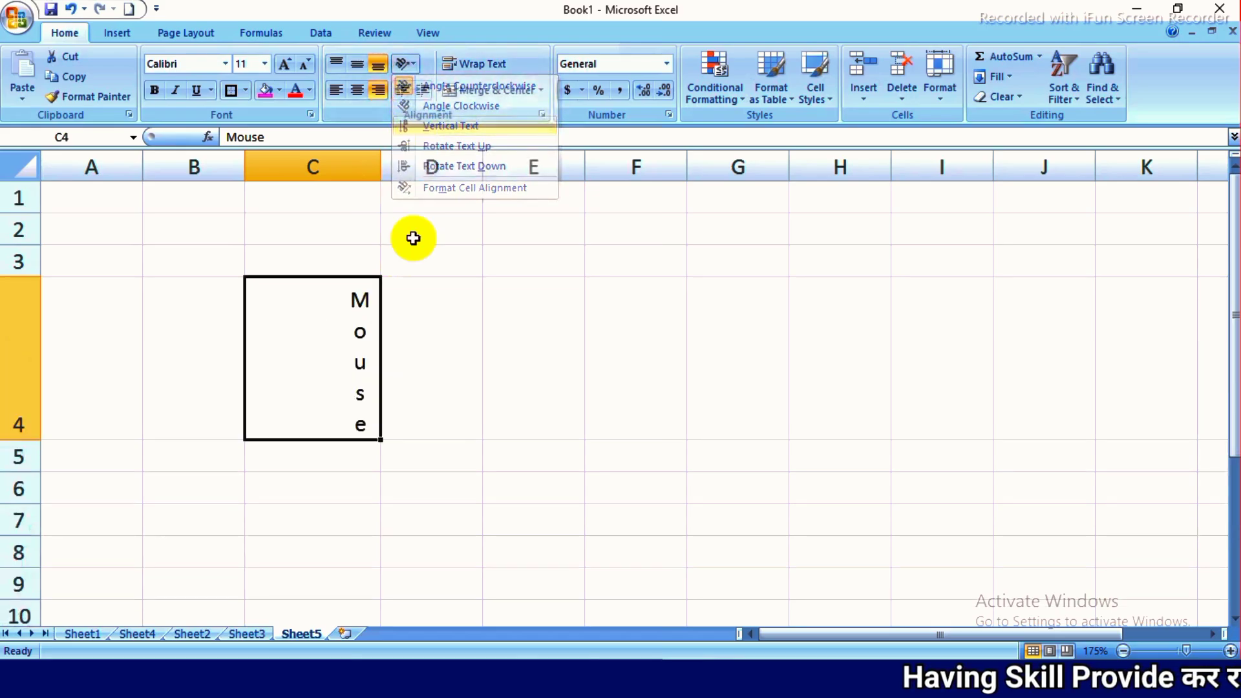
- Examine the text alignment and orientation options in the Format Cells dialog for cell C4, and close it without changes
left_click(416, 67)
left_click(424, 193)
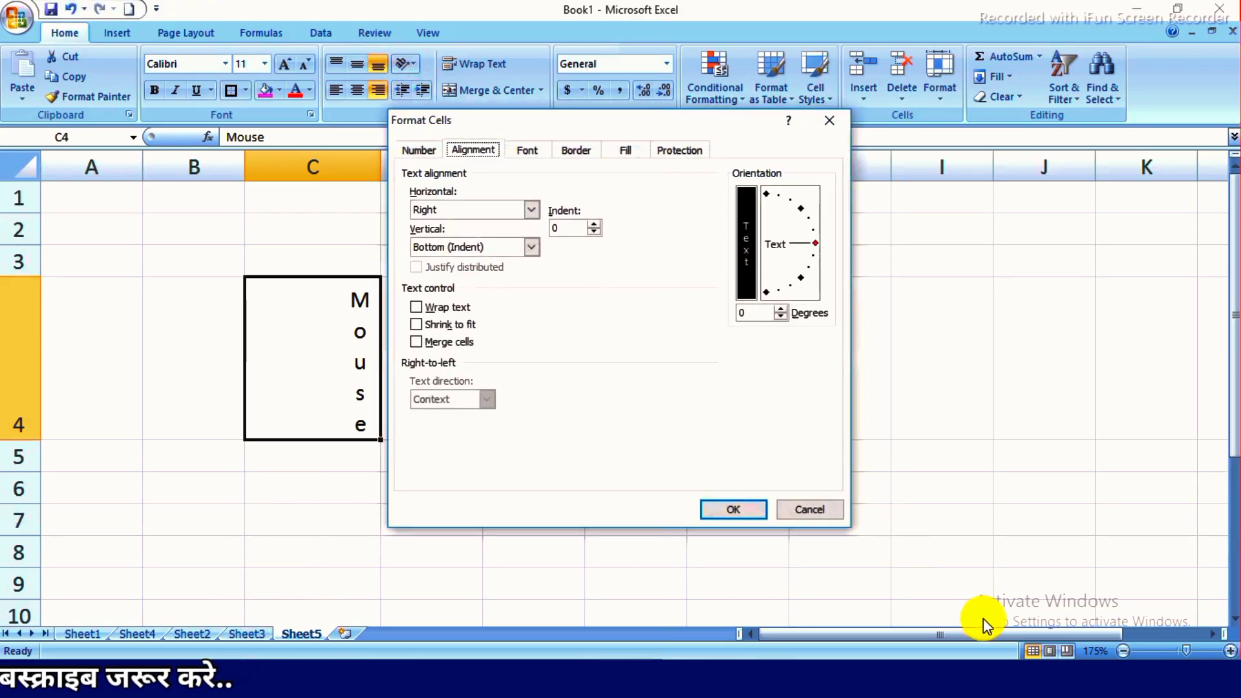
left_click(803, 509)
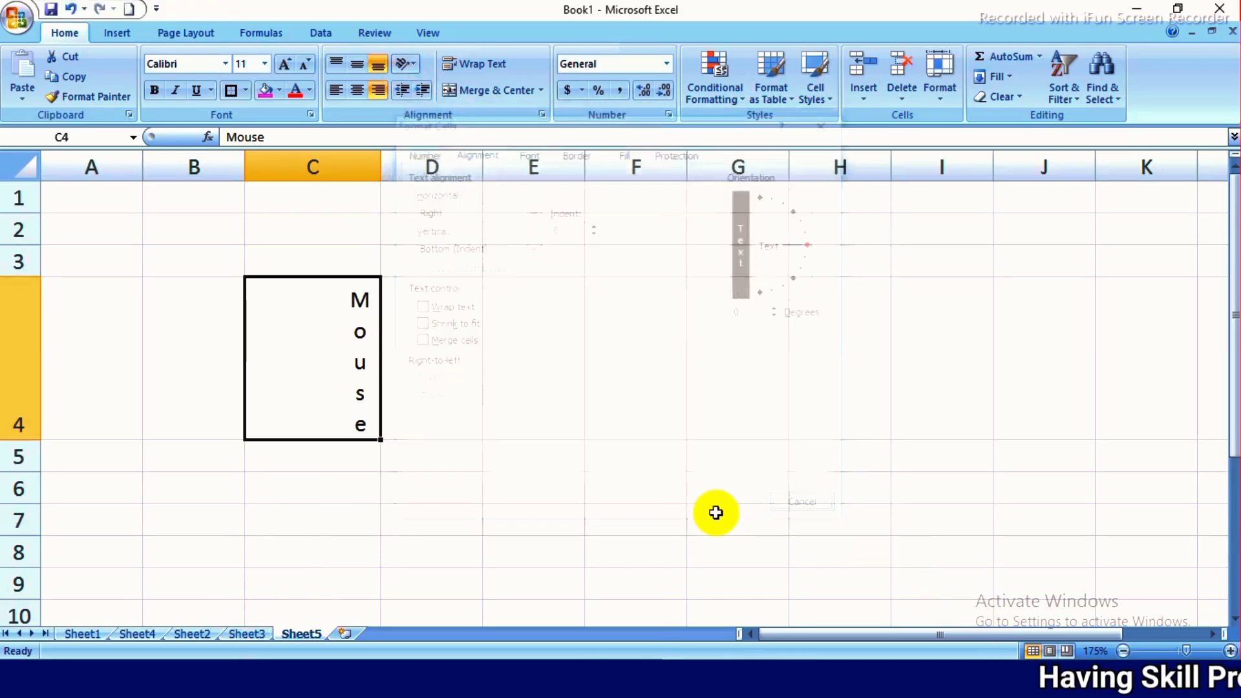
- Insert a new worksheet and enter "Mouse" in cell D4
left_click(348, 634)
scroll(349, 324, "up", 4, "ctrl")
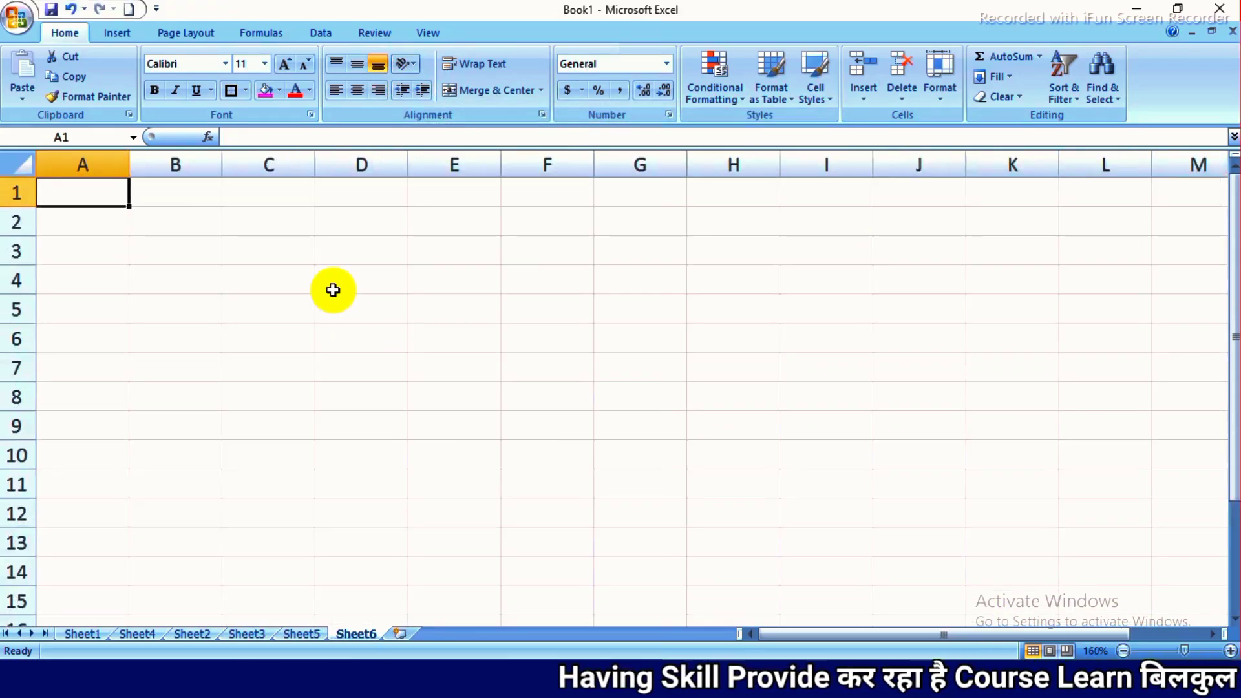
left_click(362, 285)
type("j")
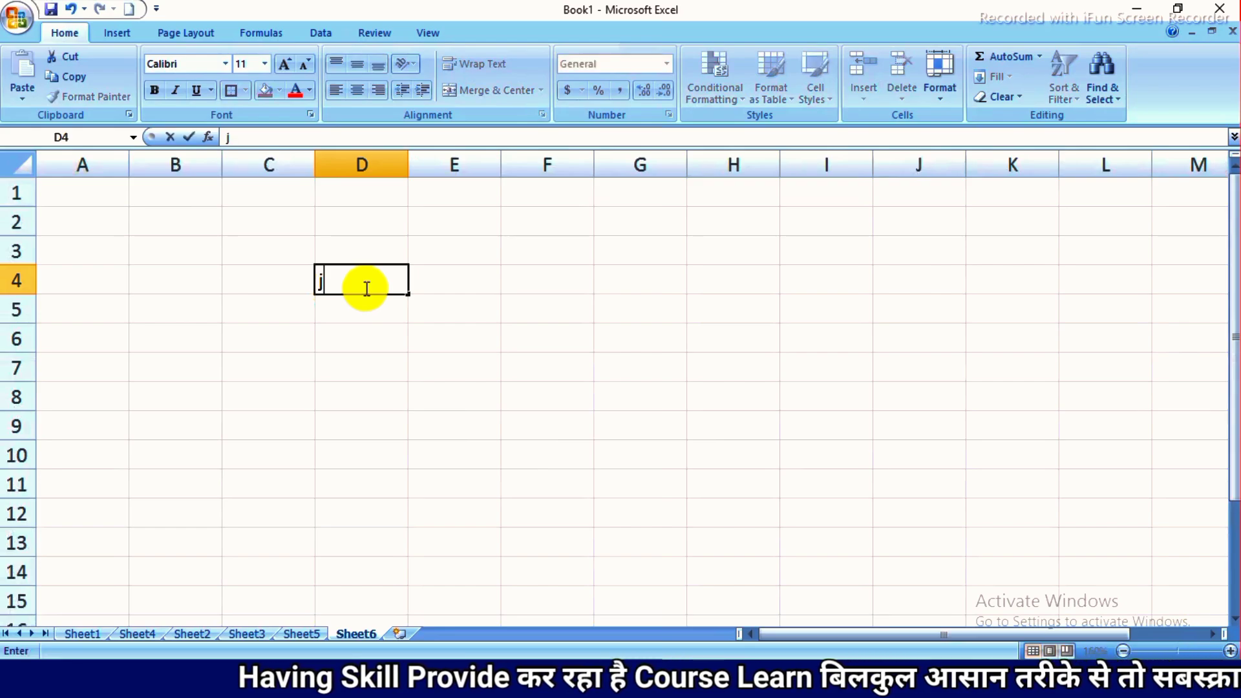
key("BackSpace")
type("Mouse")
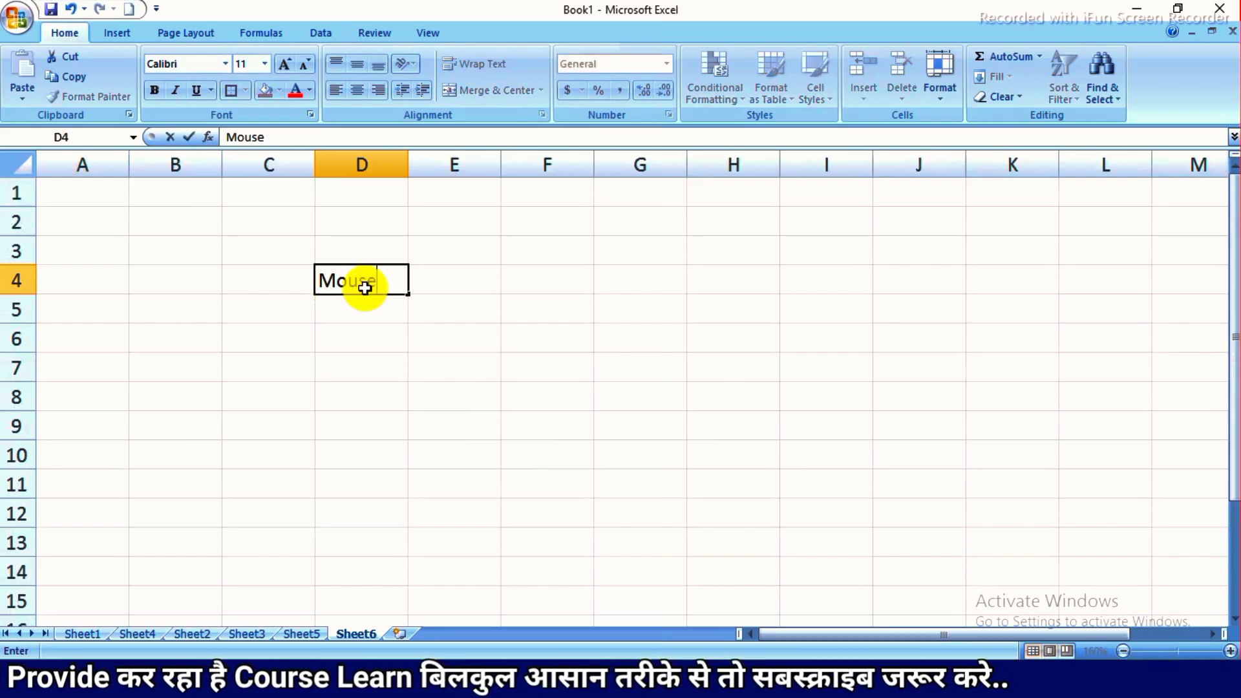
key("Return")
- Increase the indent of "Mouse" in cell D4 until it reaches column F, and decrease it until the text fits inside D4
left_click(365, 289)
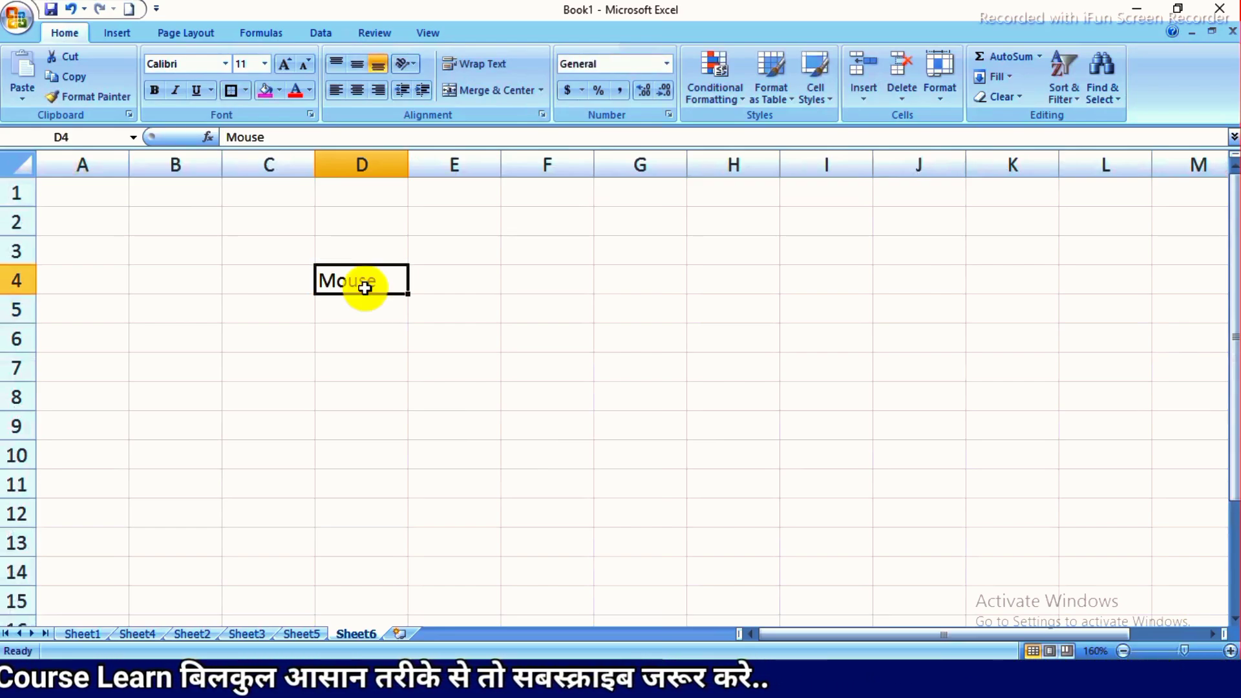
left_click(418, 91)
left_click(419, 91)
left_click(417, 89)
left_click(417, 90)
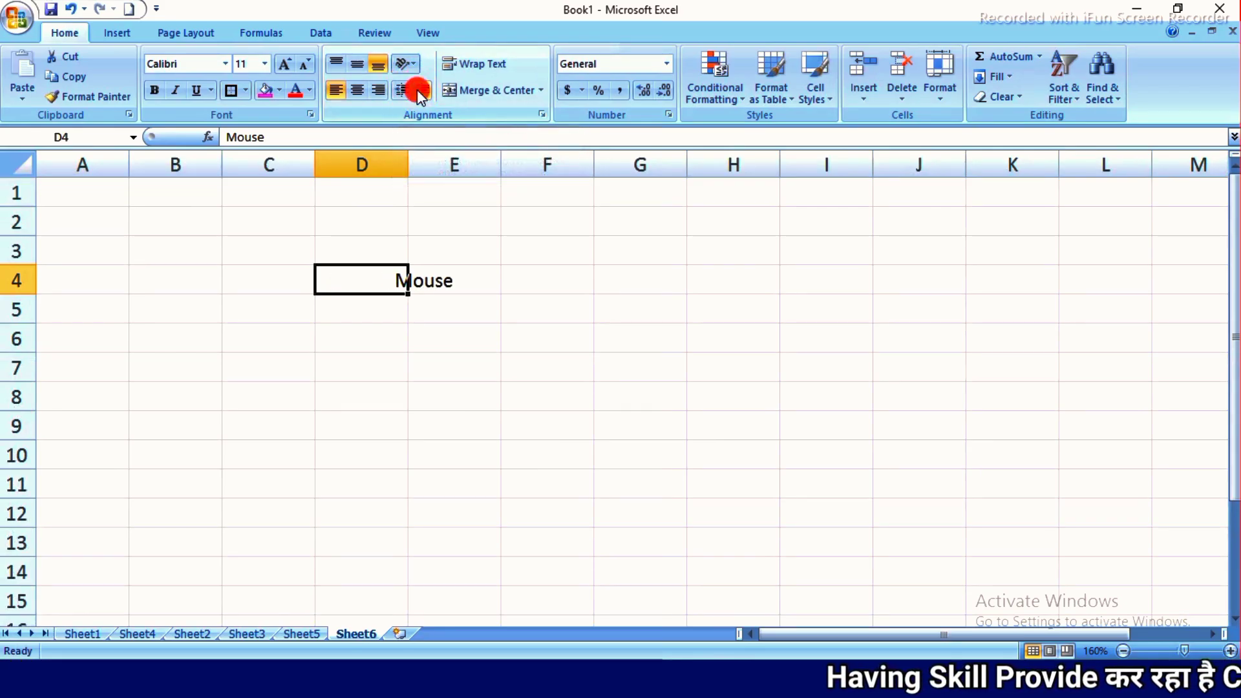
left_click(417, 89)
left_click(417, 89)
left_click(417, 89)
left_click(417, 89)
left_click(417, 89)
left_click(417, 89)
left_click(417, 89)
left_click(417, 89)
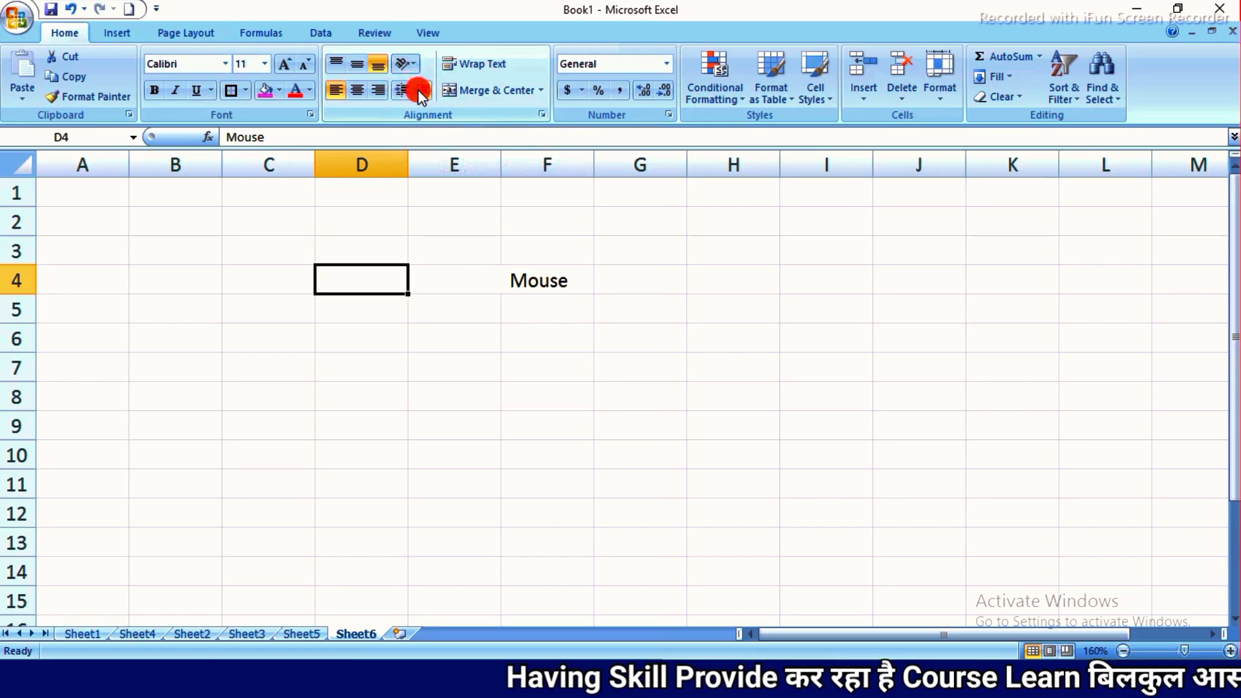
left_click(399, 91)
left_click(399, 92)
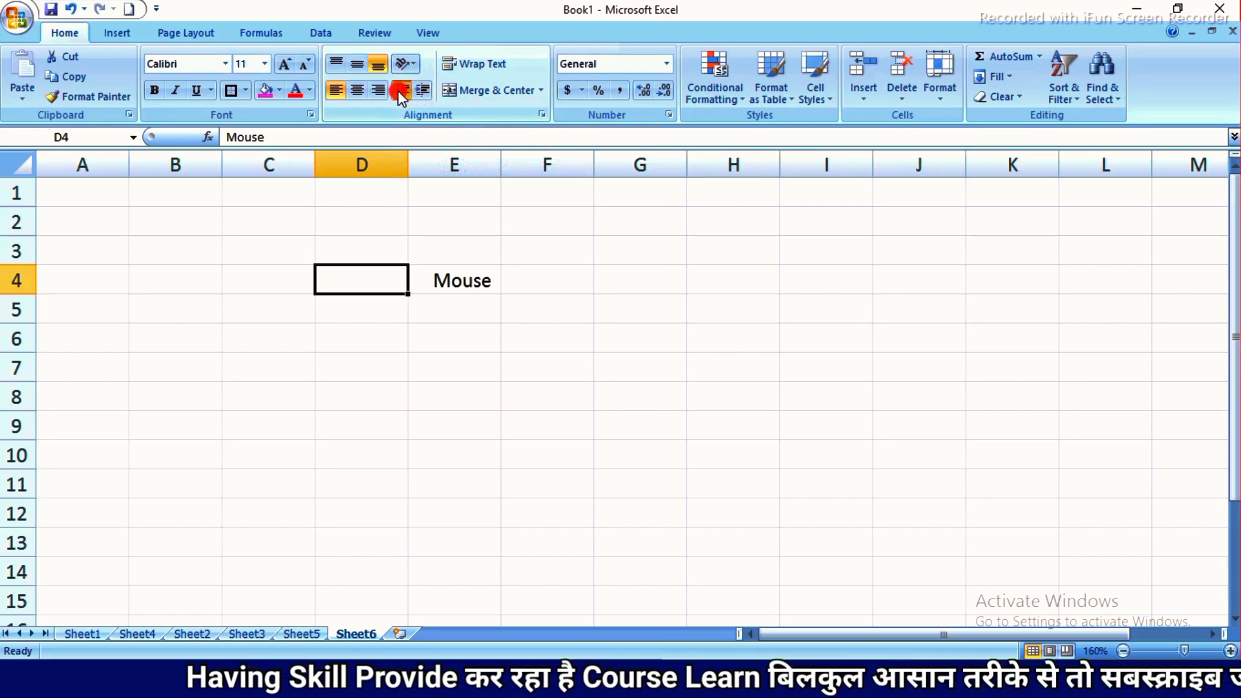
left_click(401, 93)
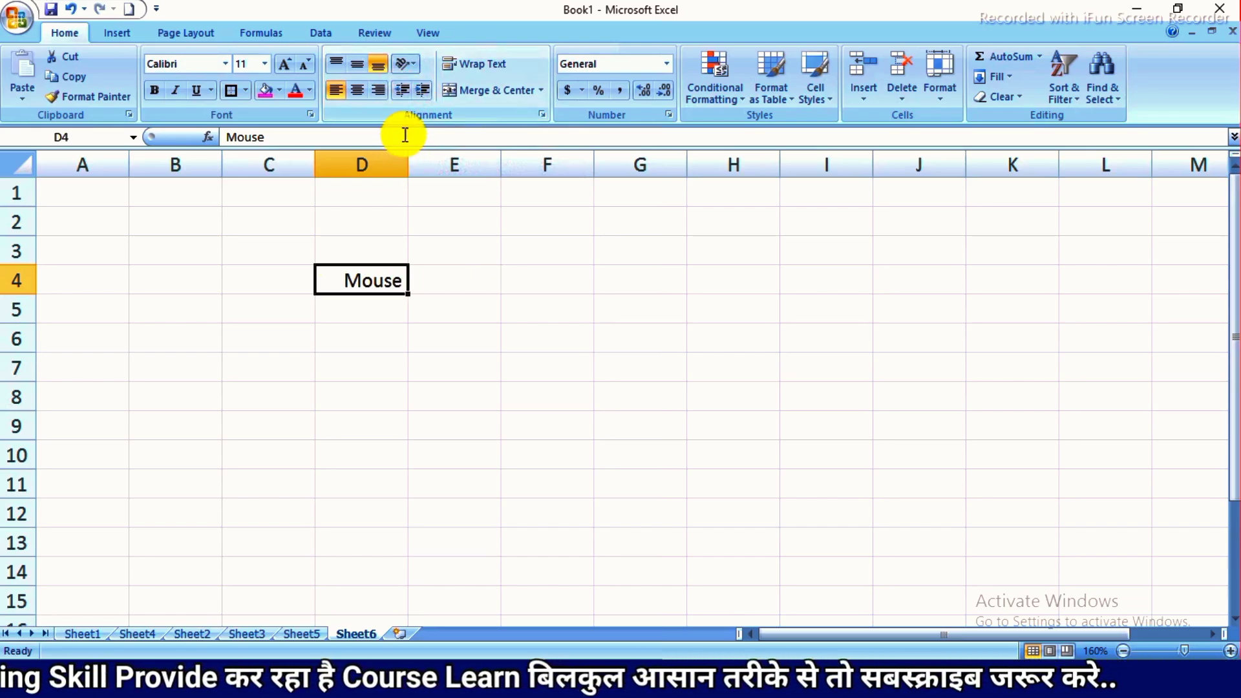
- Indent "Mouse" in cell D4 further until it spills into column E, and reduce the indent to one level
left_click(421, 95)
left_click(412, 384)
left_click(360, 280)
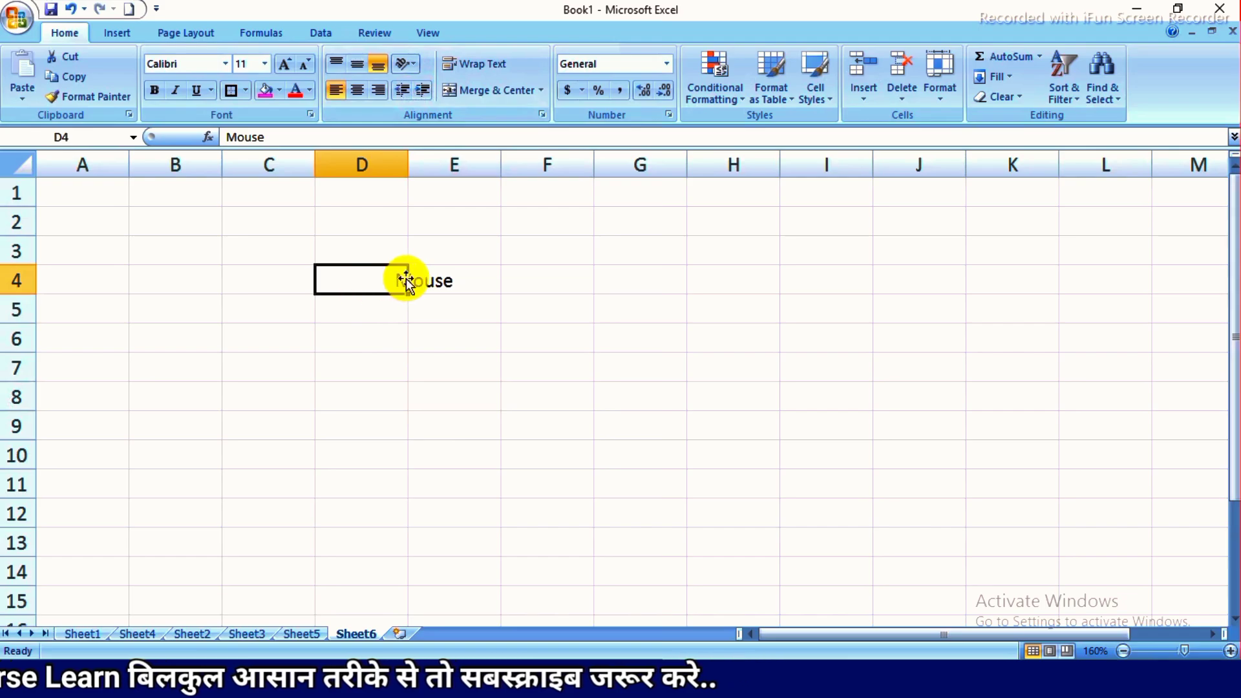
left_click(402, 91)
left_click(402, 91)
left_click(402, 91)
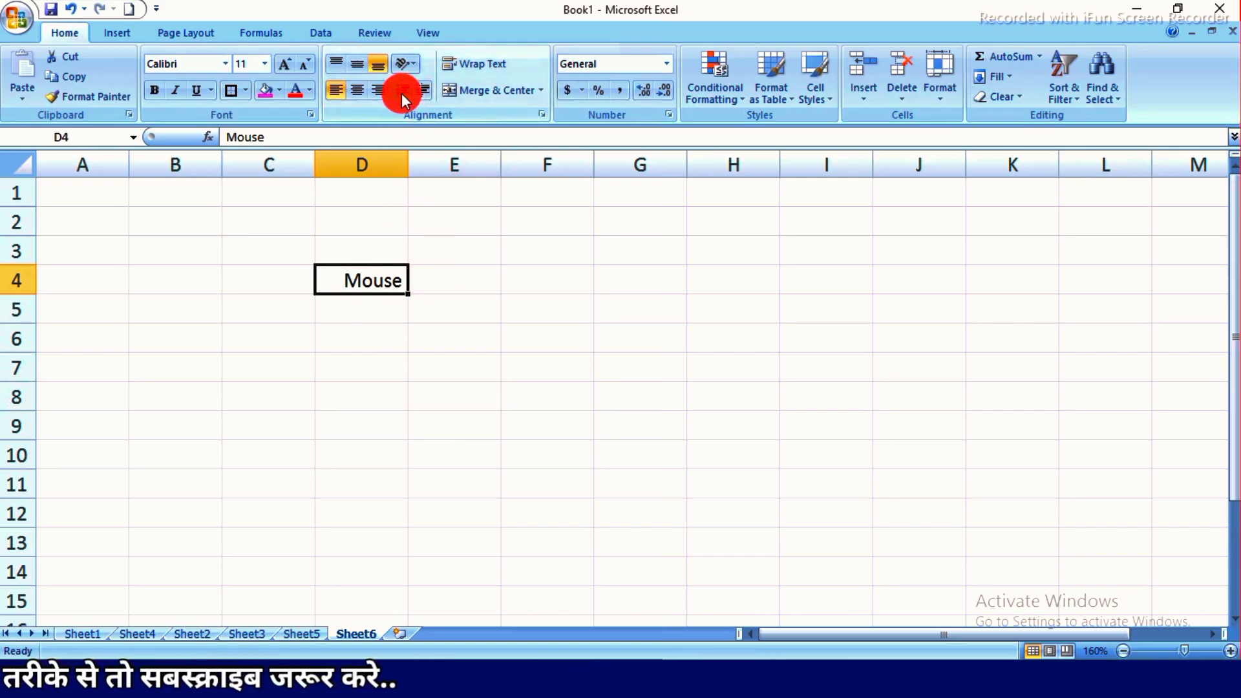
left_click(401, 91)
left_click(375, 348)
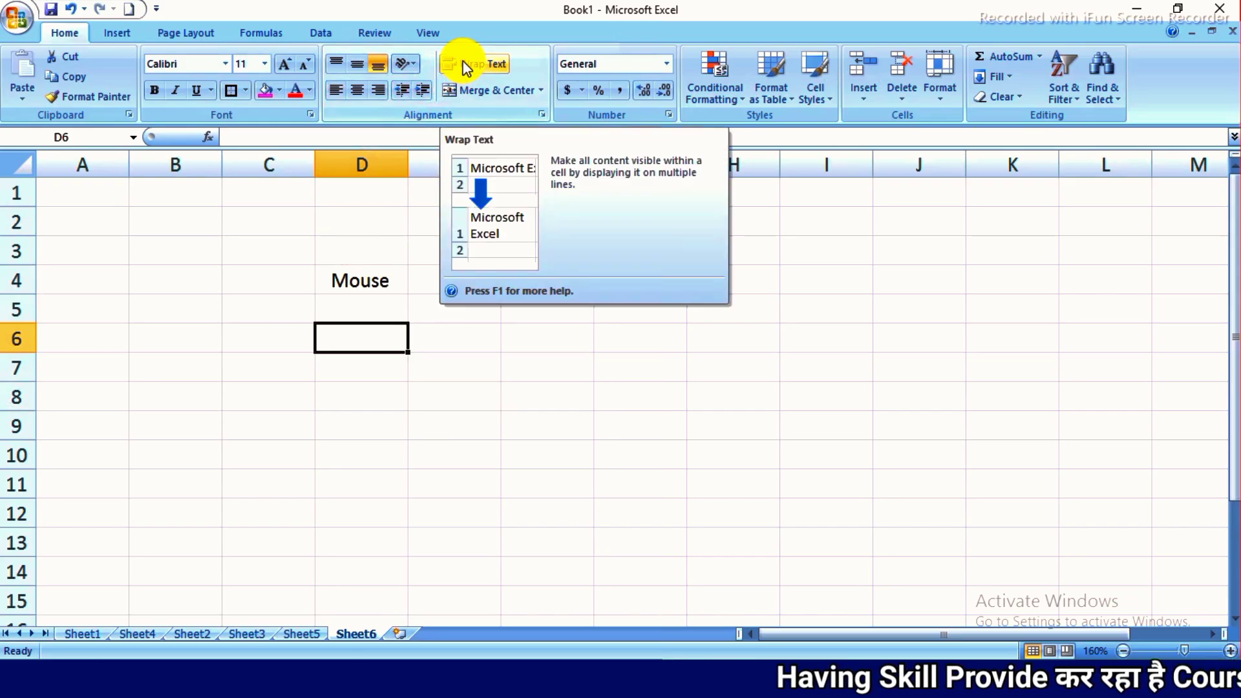
left_click(490, 248)
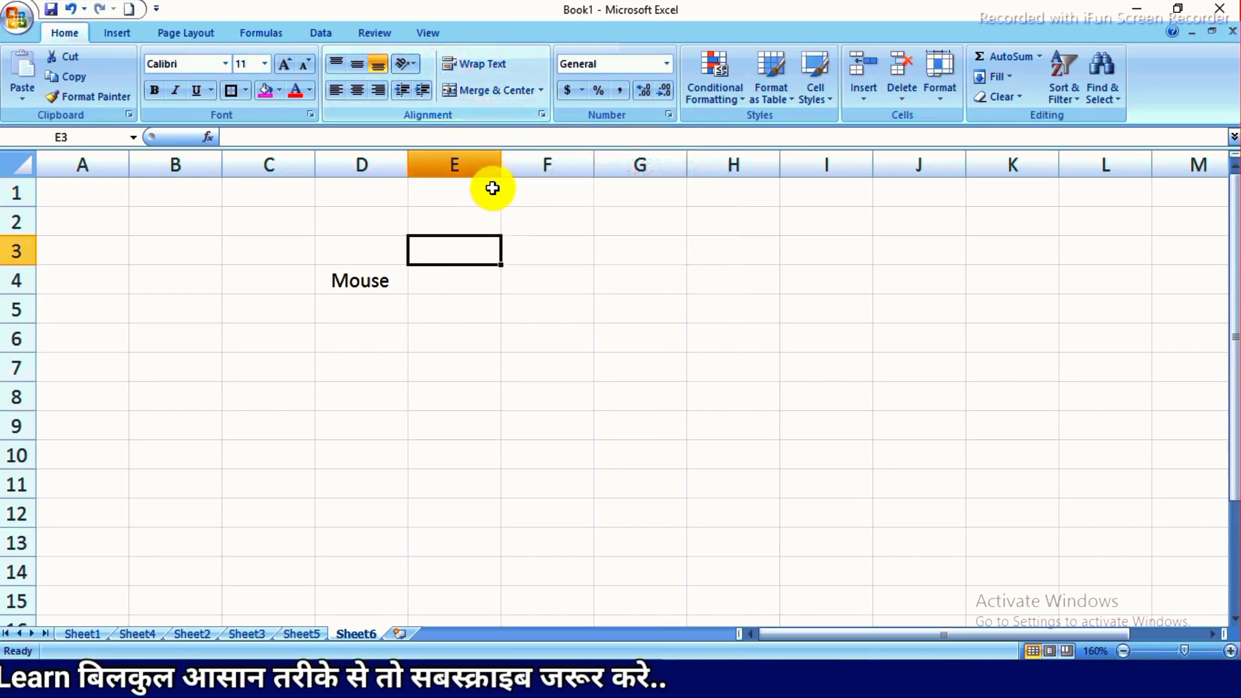
left_click(479, 327)
- Clear cell D4, and enter "Mouse" in D3 and "Keyboard Mobile" in D4
mouse_move(363, 263)
left_mouse_down()
mouse_move(413, 320)
mouse_move(366, 271)
left_mouse_up()
left_click(356, 251)
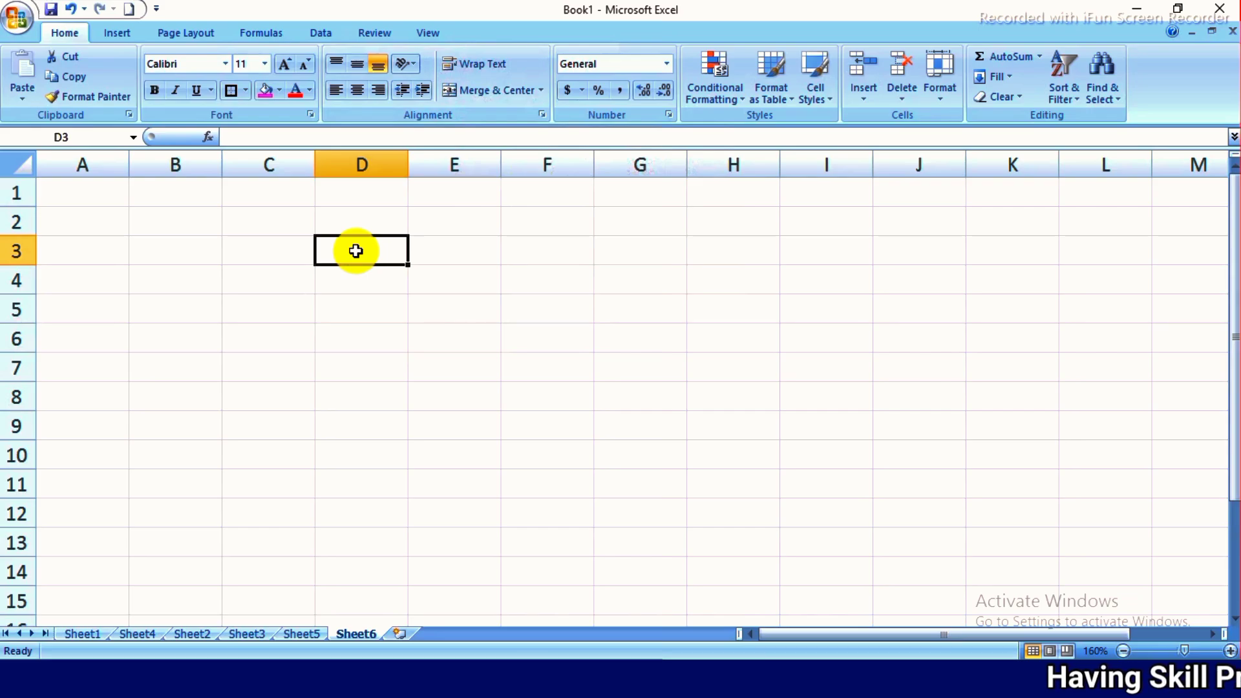
type("Mouse")
key("Return")
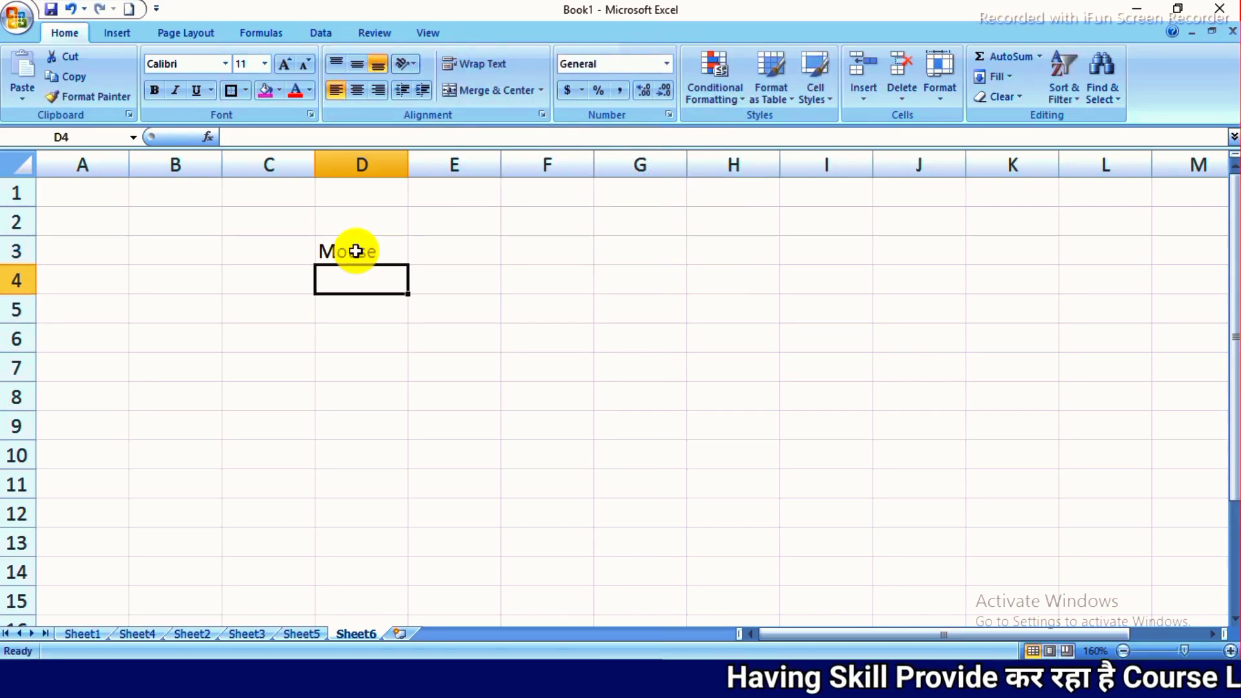
type("Keyboard Mobile")
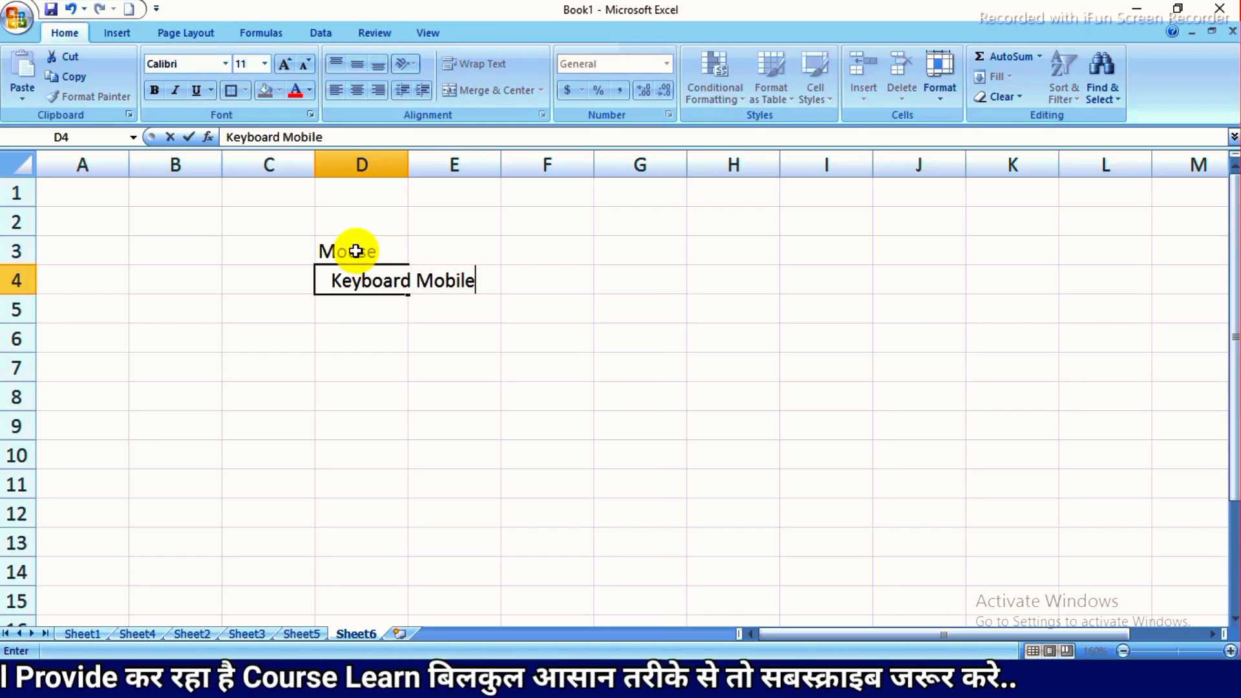
key("Return")
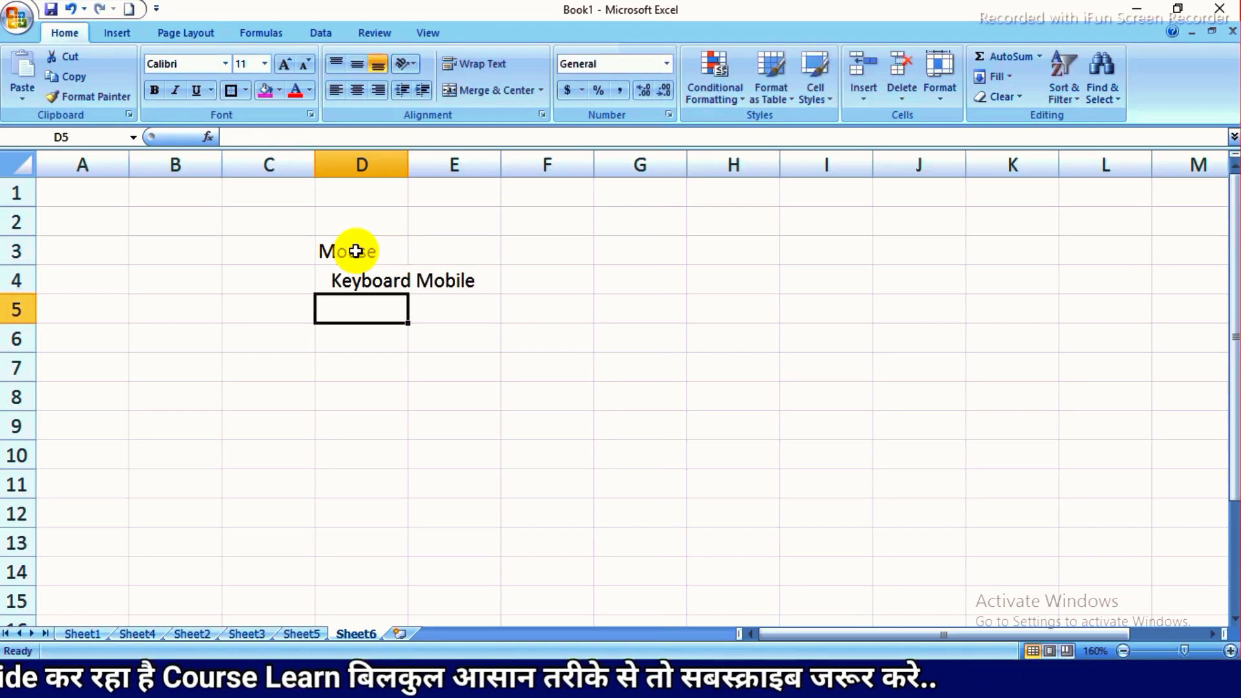
- Wrap the text in cell D4 and widen column D slightly so that "Keyboard" fits on one line
left_click(372, 278)
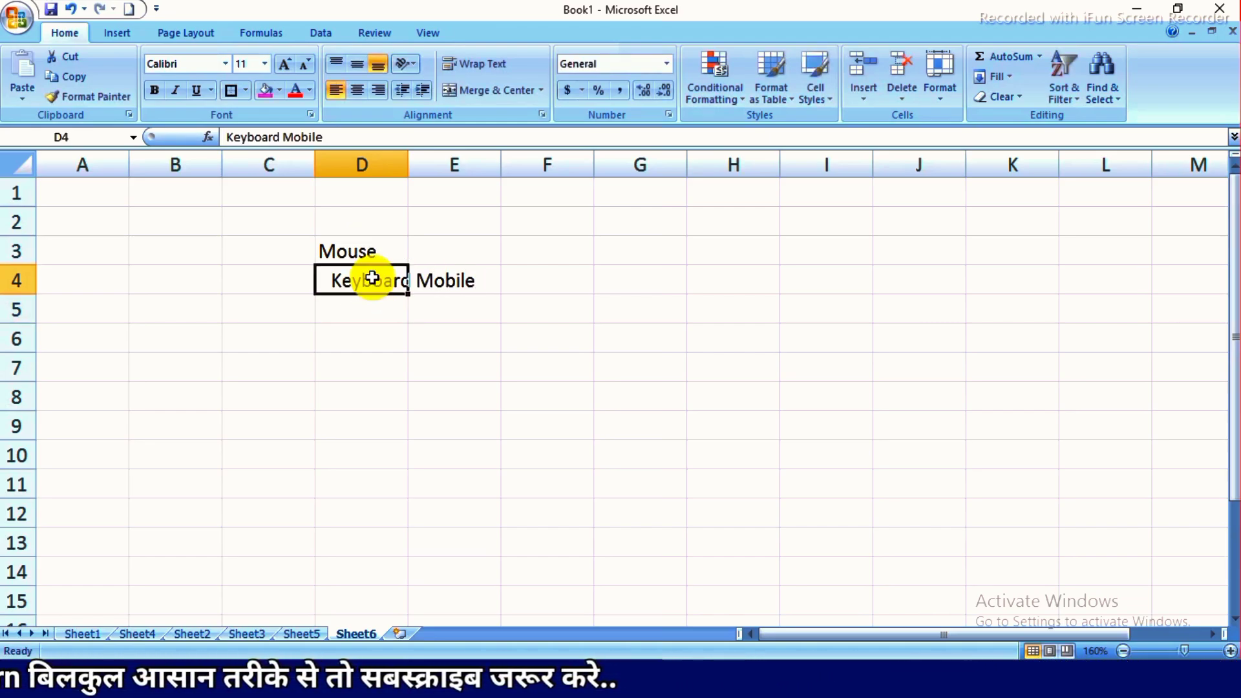
left_click(436, 348)
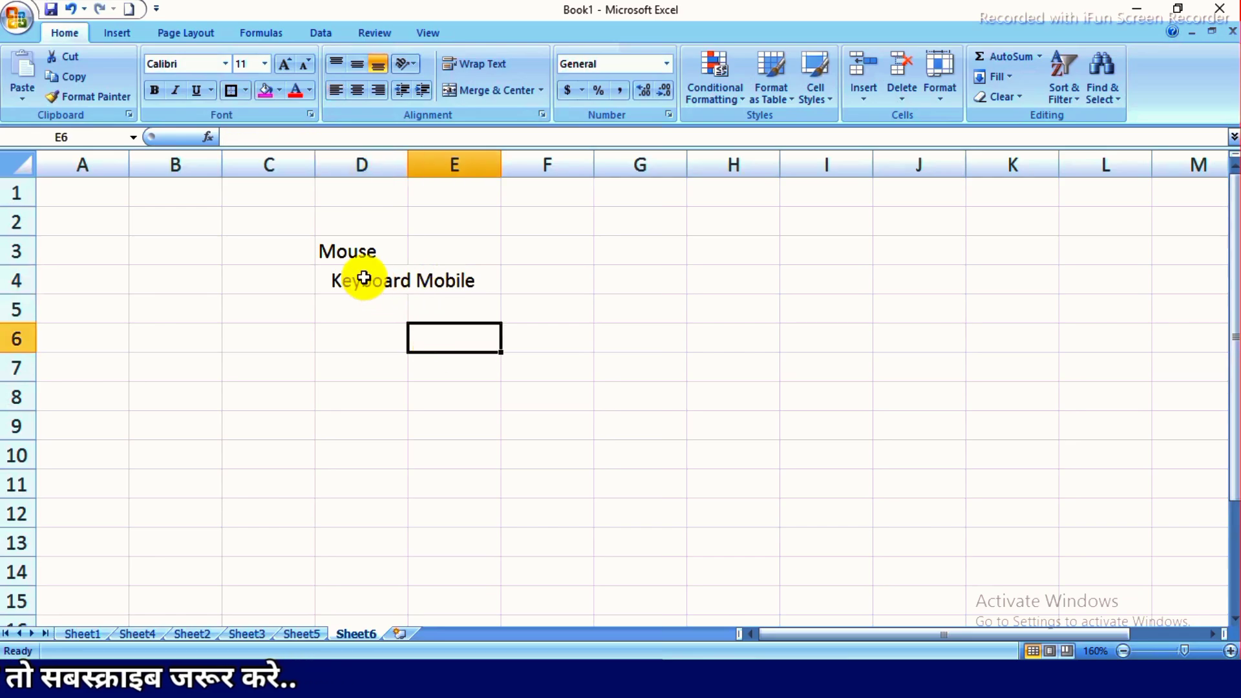
left_click(359, 273)
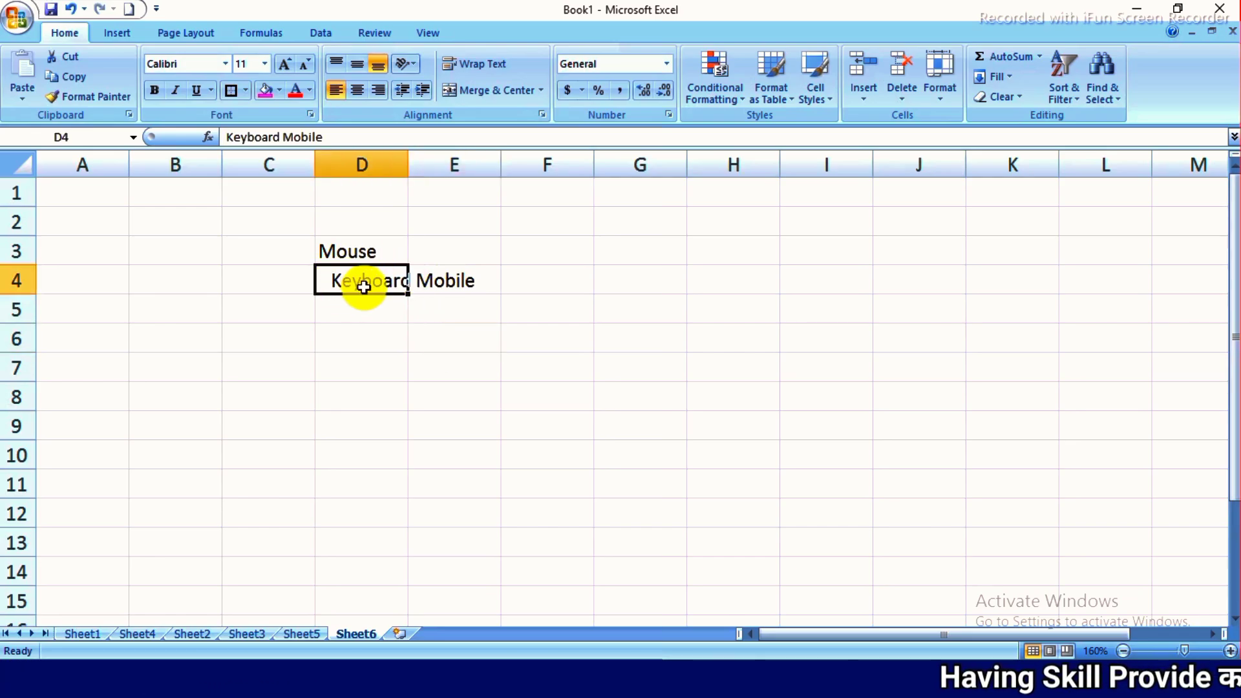
left_click(470, 72)
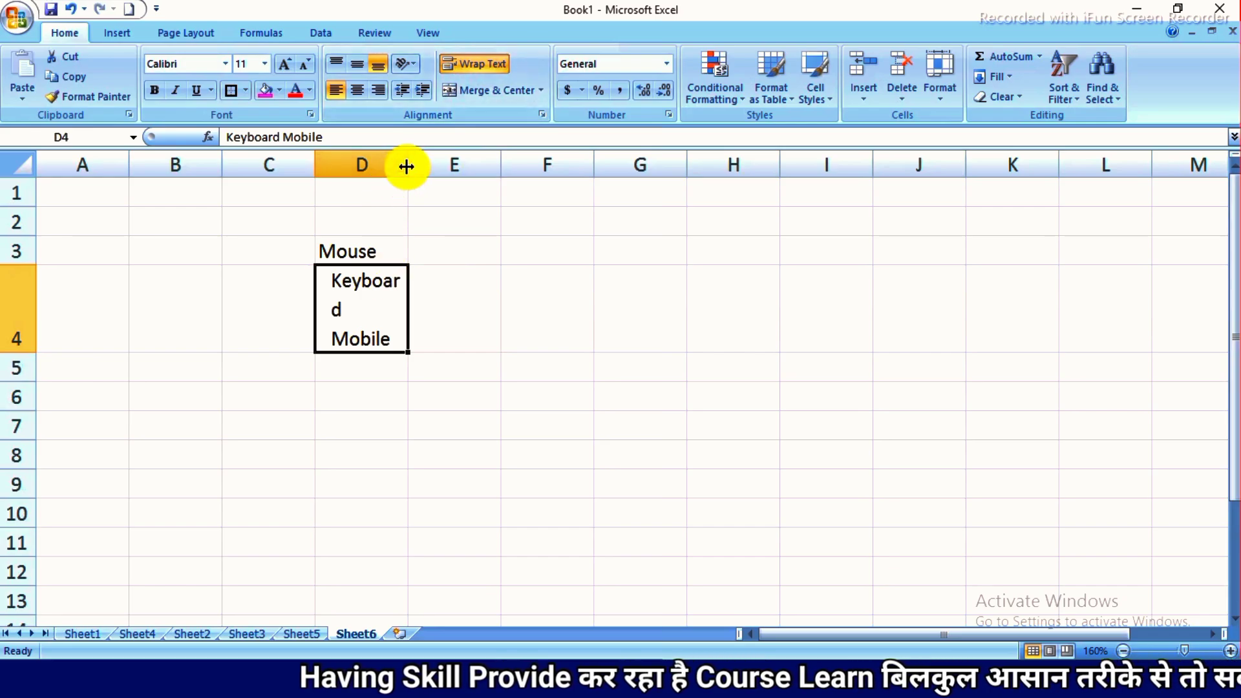
left_click_drag(407, 166, 425, 182)
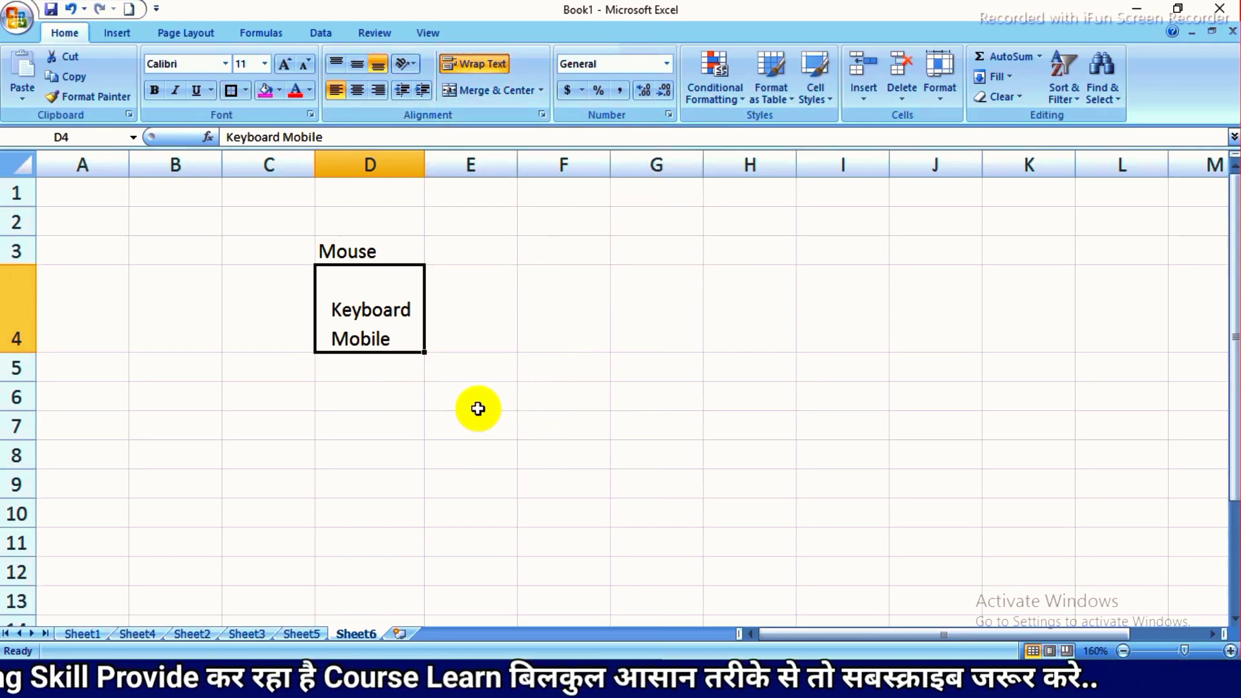
- Merge and center the range E6:I9
left_click_drag(476, 410, 856, 497)
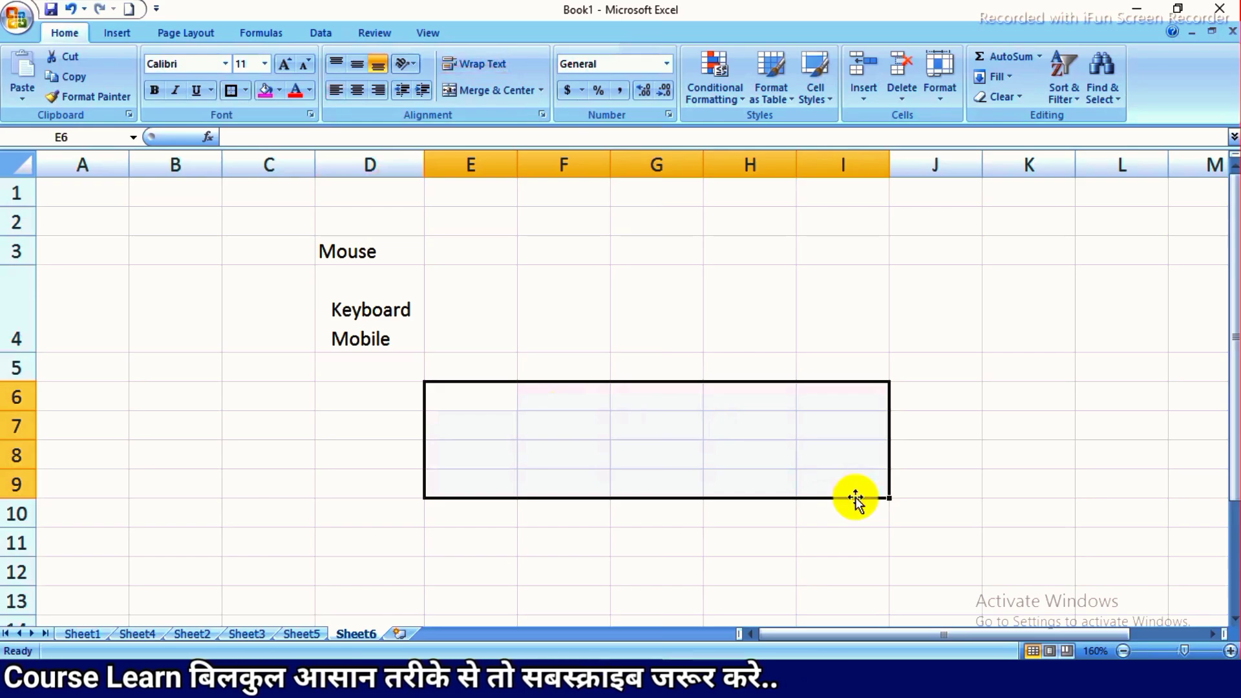
left_click(479, 94)
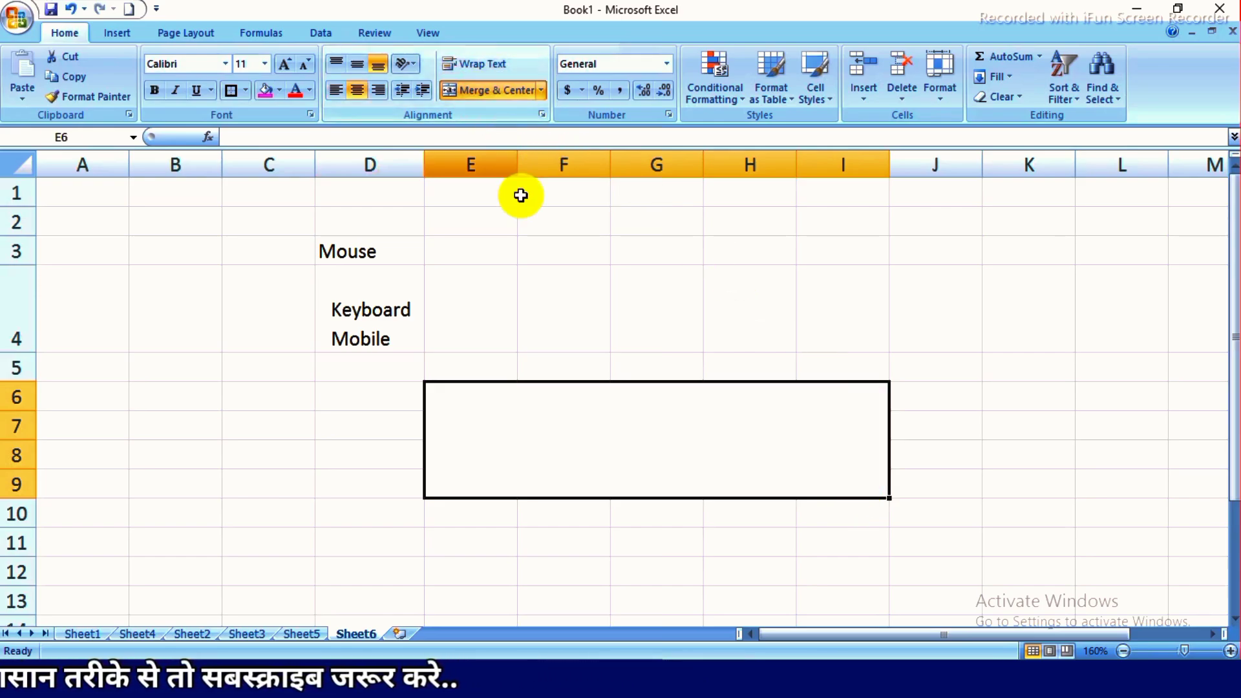
left_click(353, 454)
left_click(525, 432)
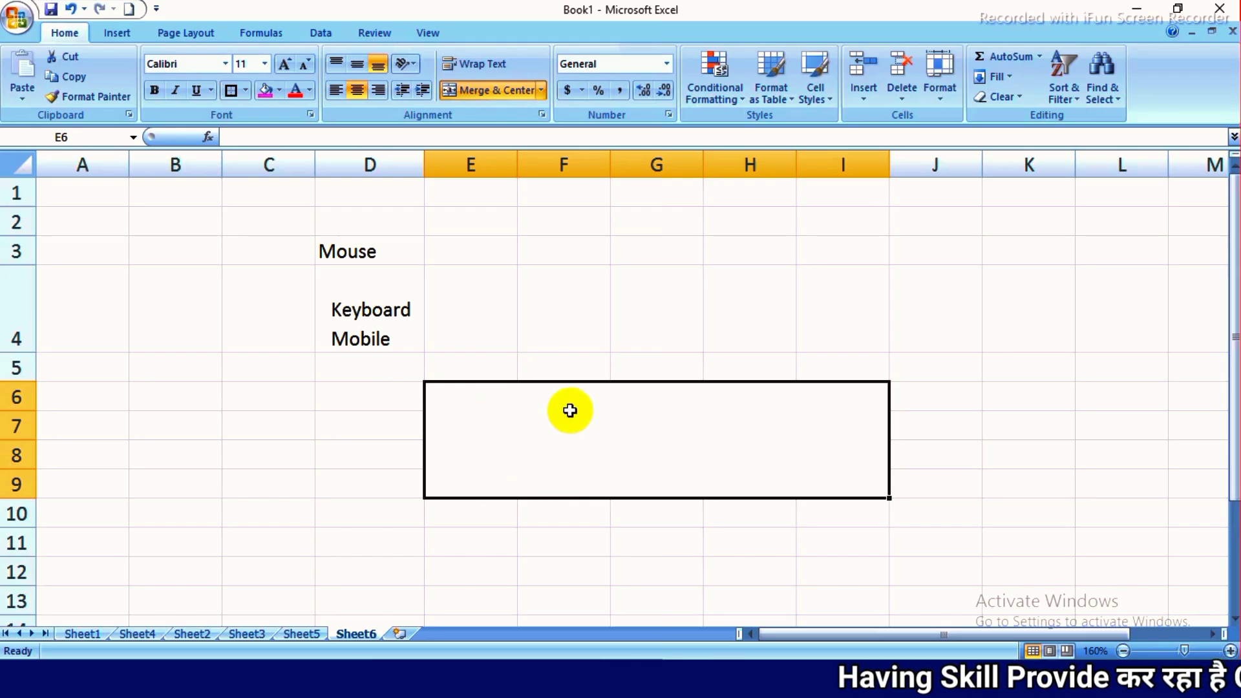
- Unmerge the merged block E6:I9 into individual cells
left_click(543, 91)
left_click(510, 173)
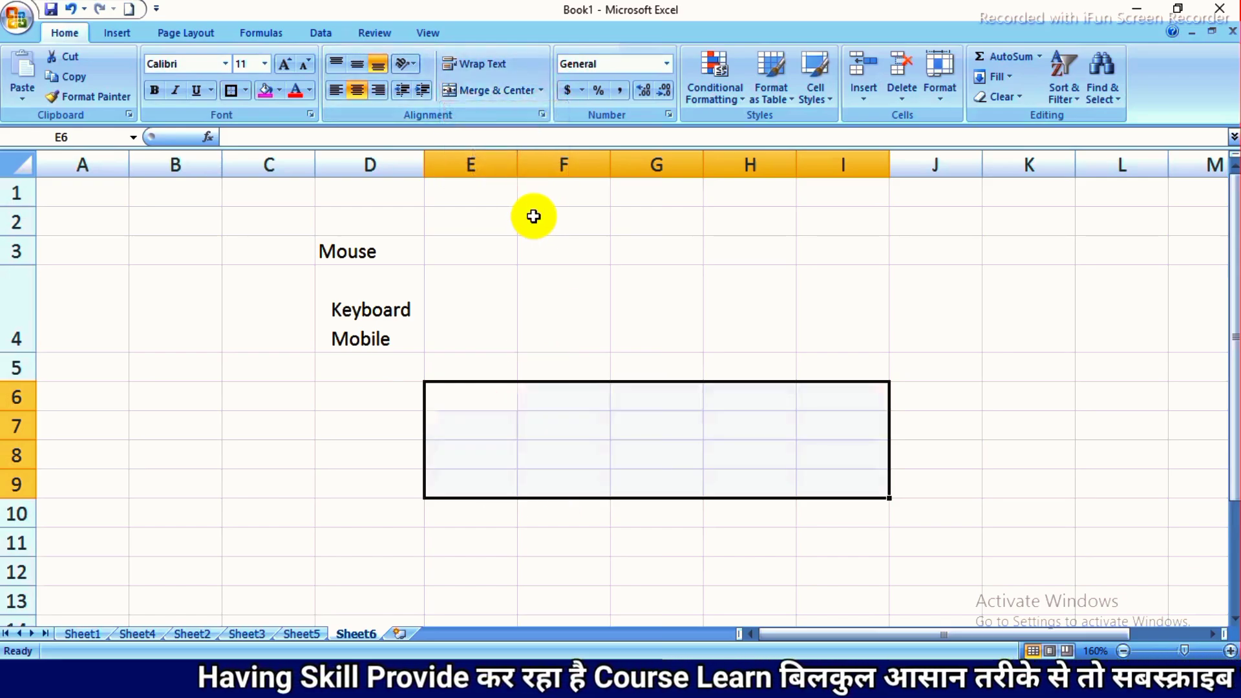
left_click(438, 449)
left_click_drag(469, 393, 800, 506)
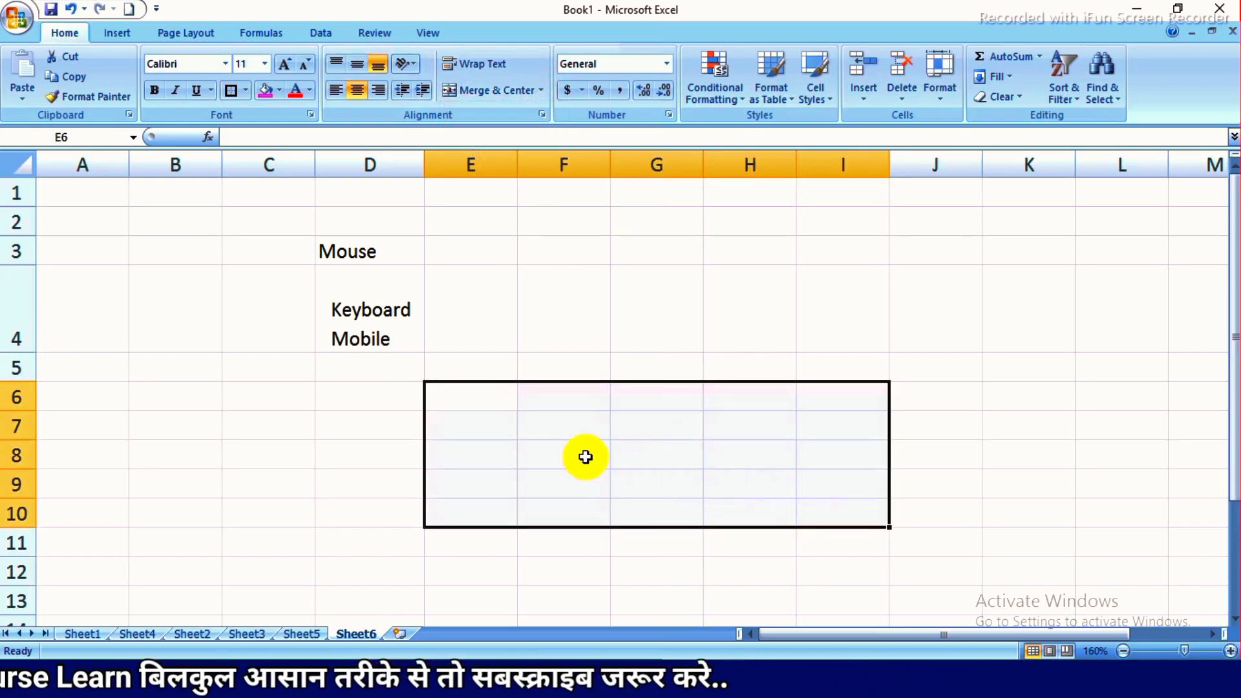
left_click(476, 404)
left_click_drag(477, 404, 853, 520)
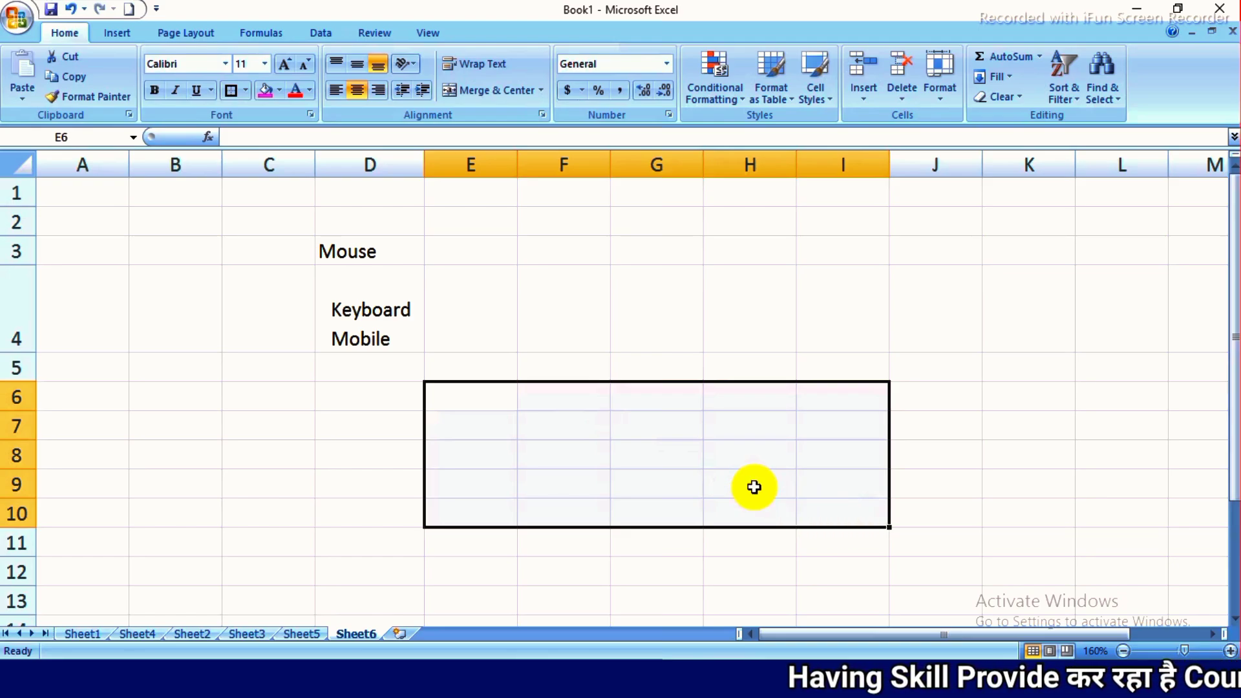
left_click_drag(488, 402, 889, 522)
left_click_drag(484, 405, 860, 514)
left_click(620, 421)
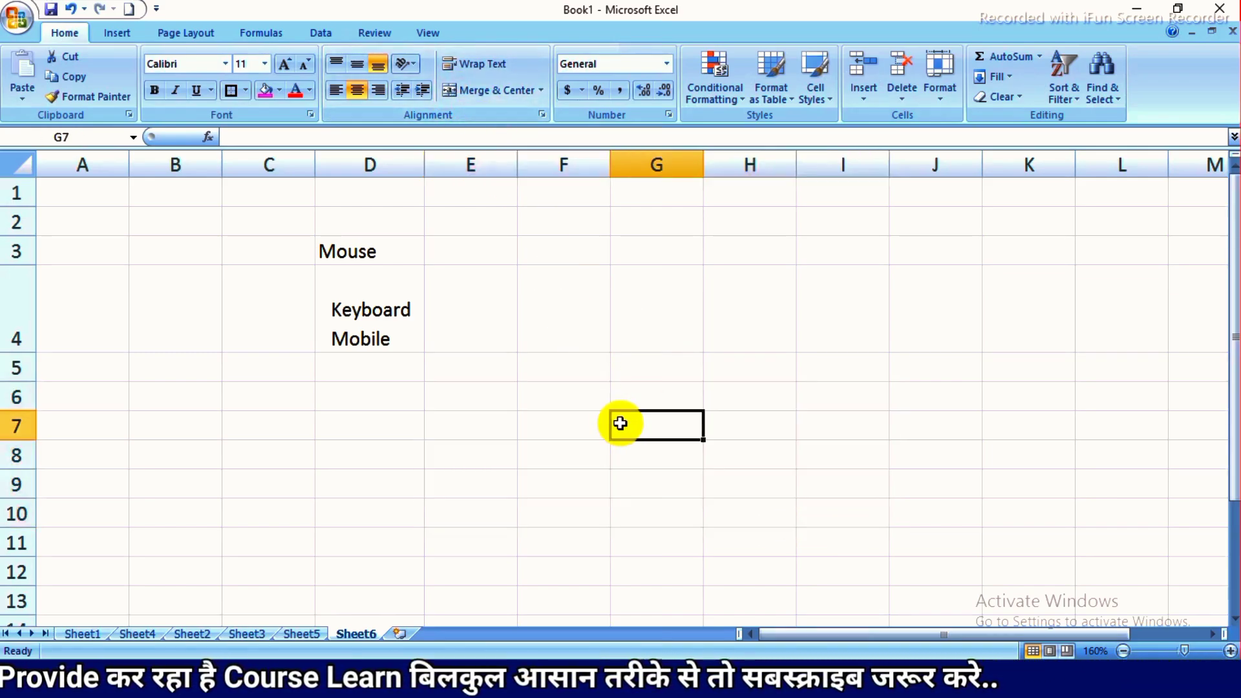